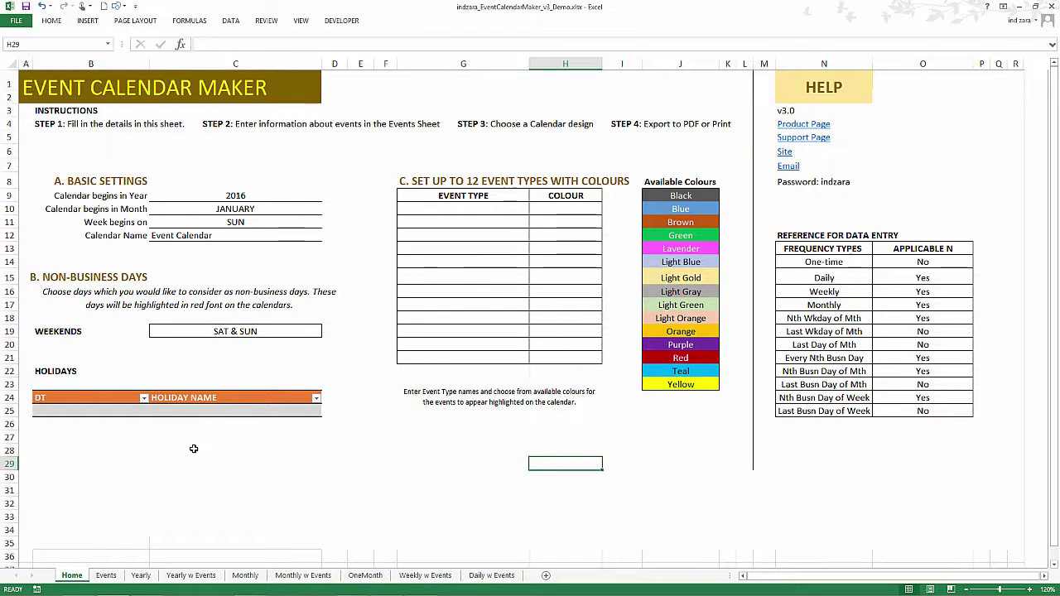
Browse the Events, Yearly, Monthly, OneMonth, Weekly and Daily calendar sheets, then return to Home
click(106, 575)
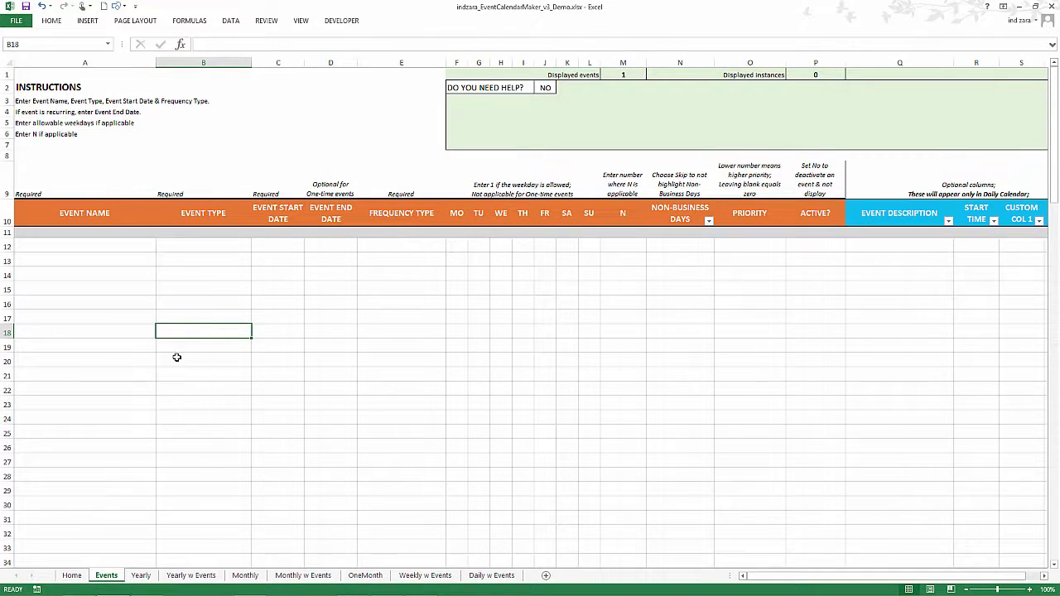
click(142, 576)
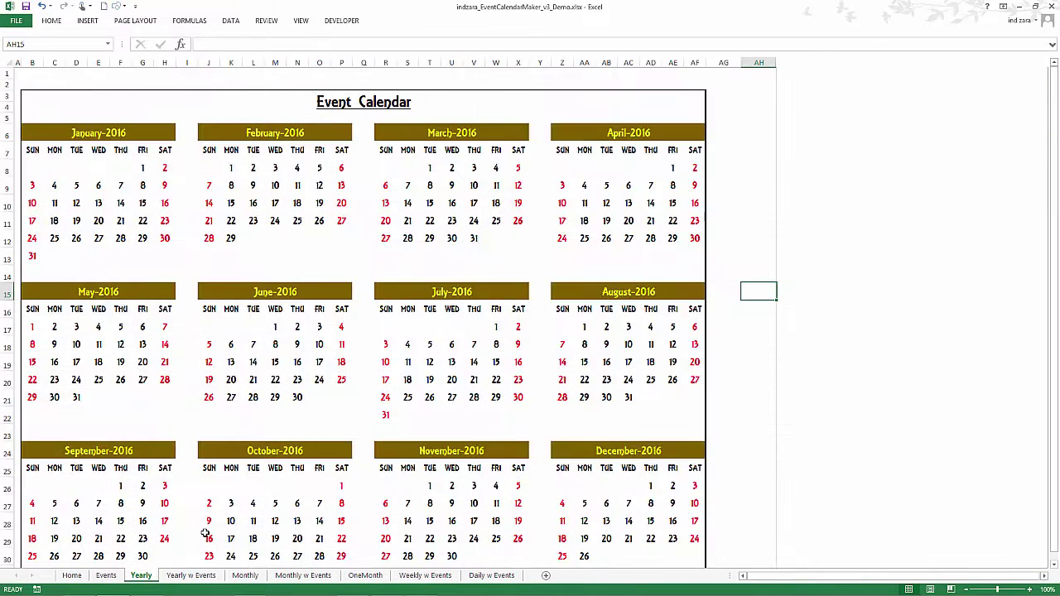
click(198, 575)
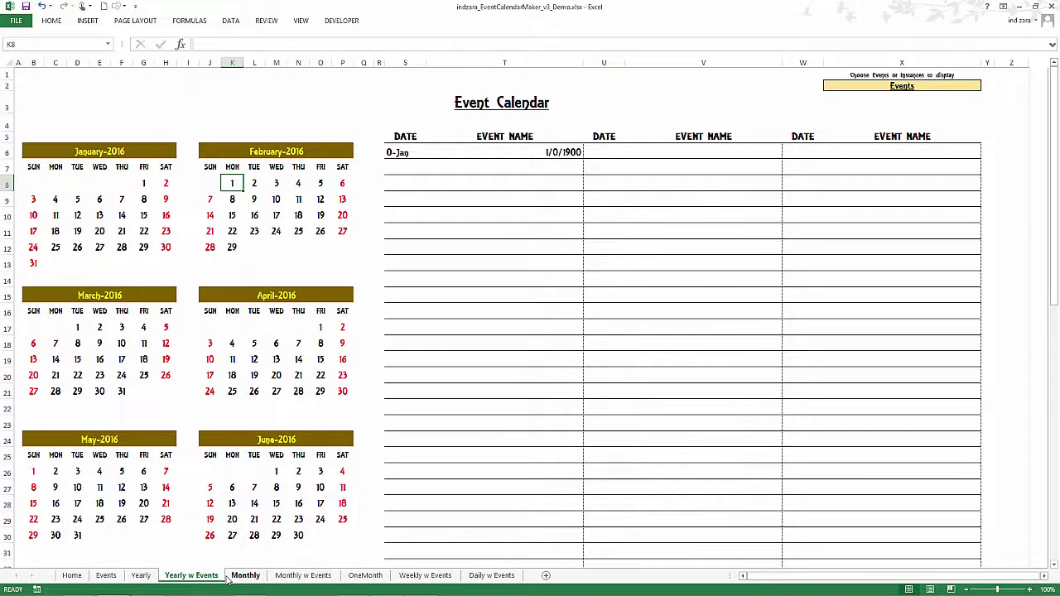
click(242, 578)
click(279, 580)
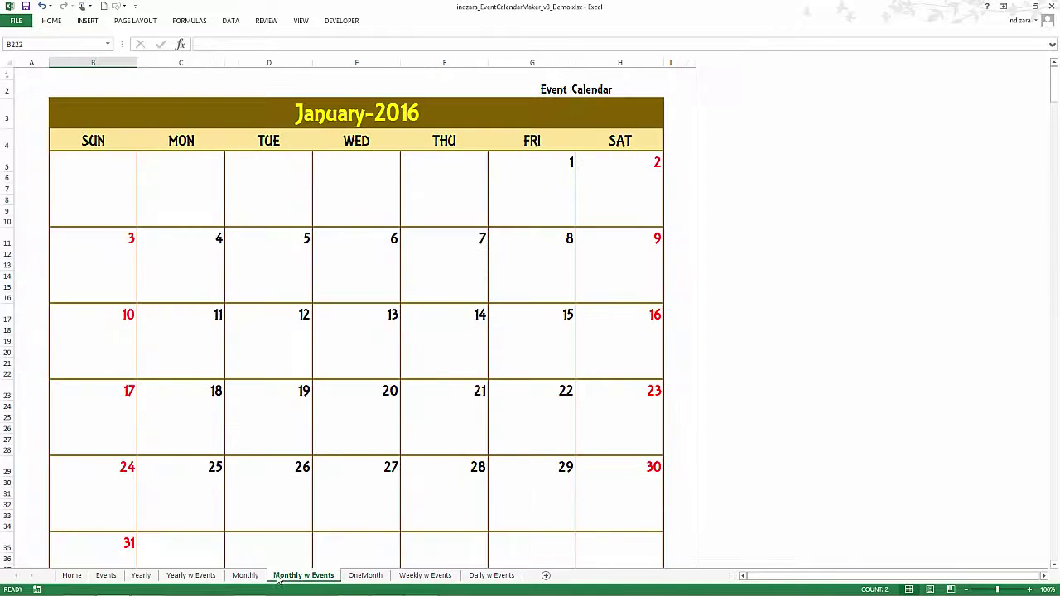
click(351, 578)
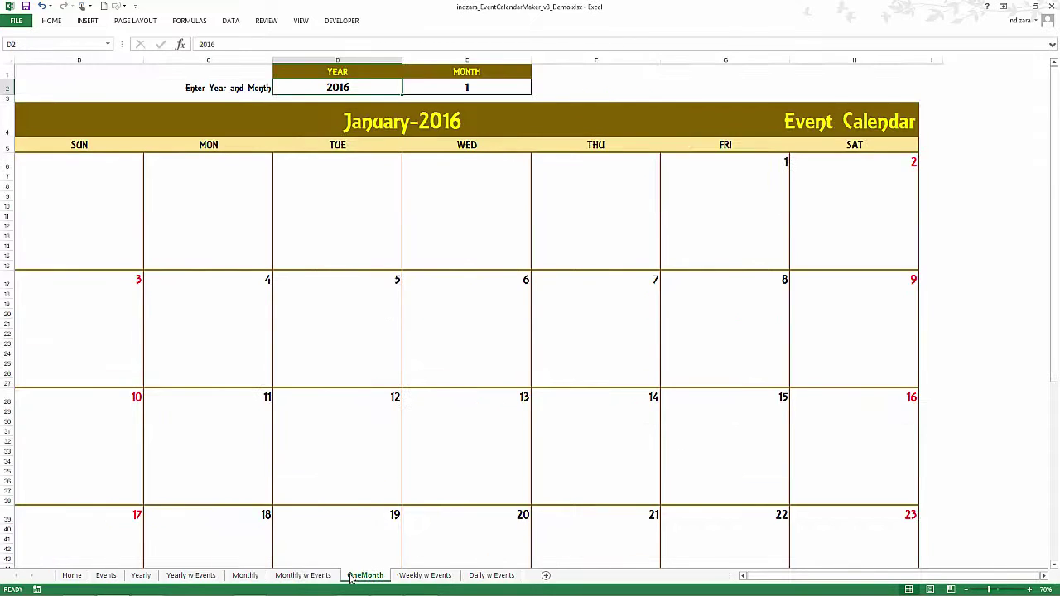
click(414, 579)
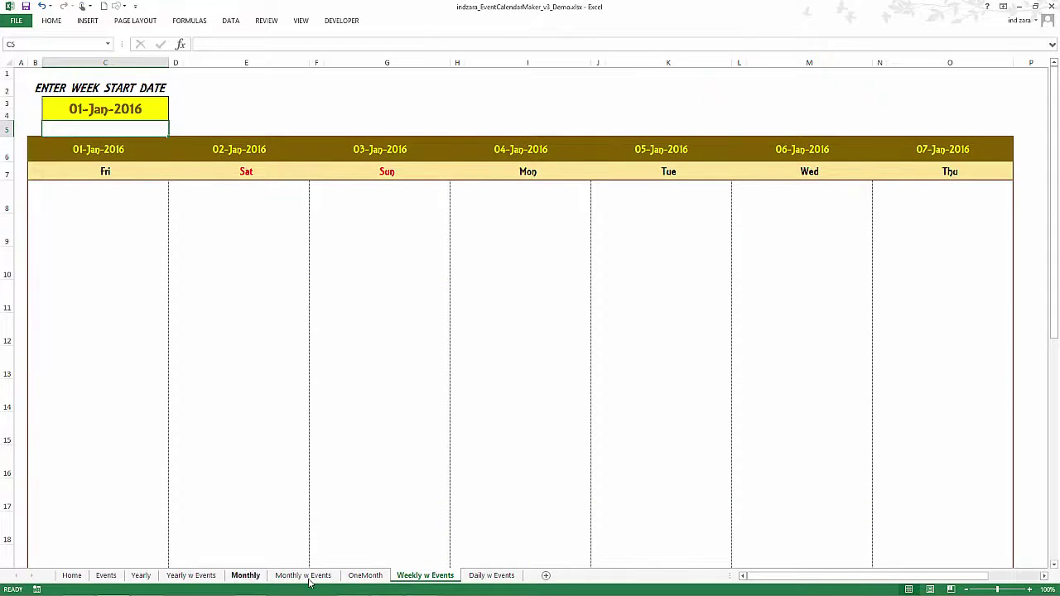
click(466, 580)
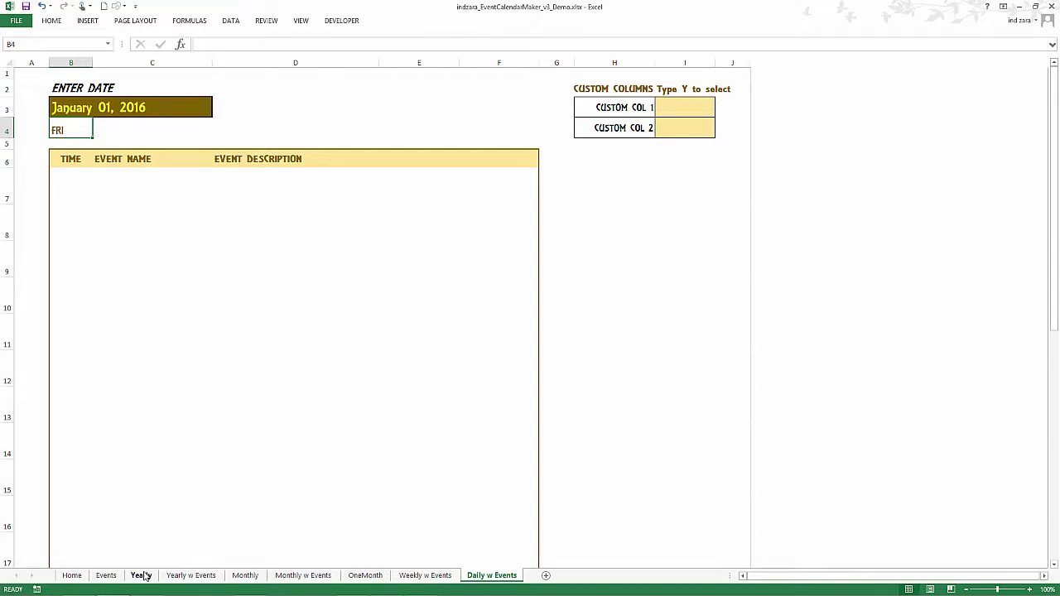
click(111, 577)
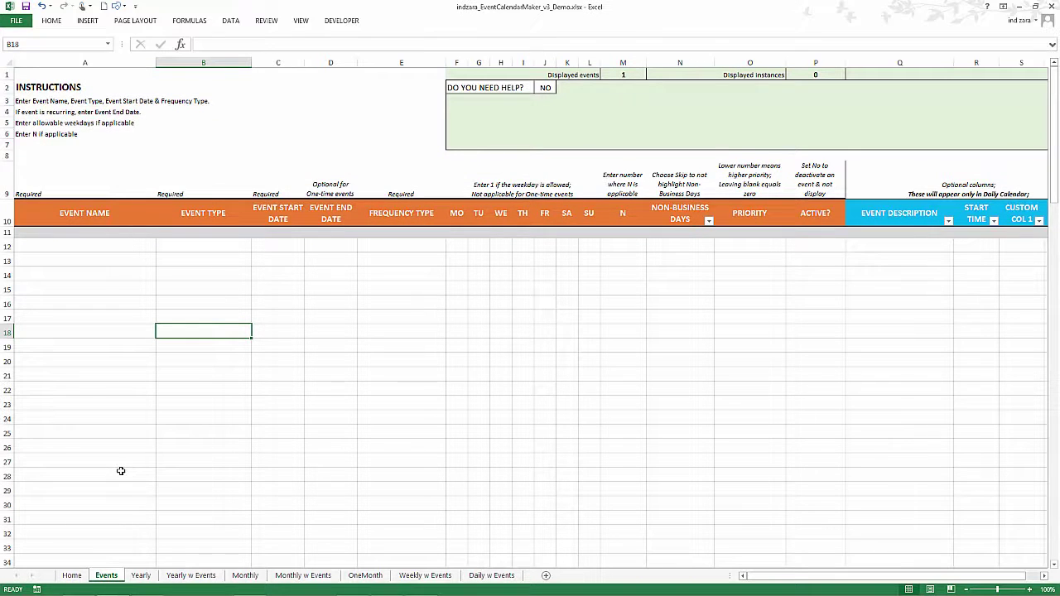
click(72, 576)
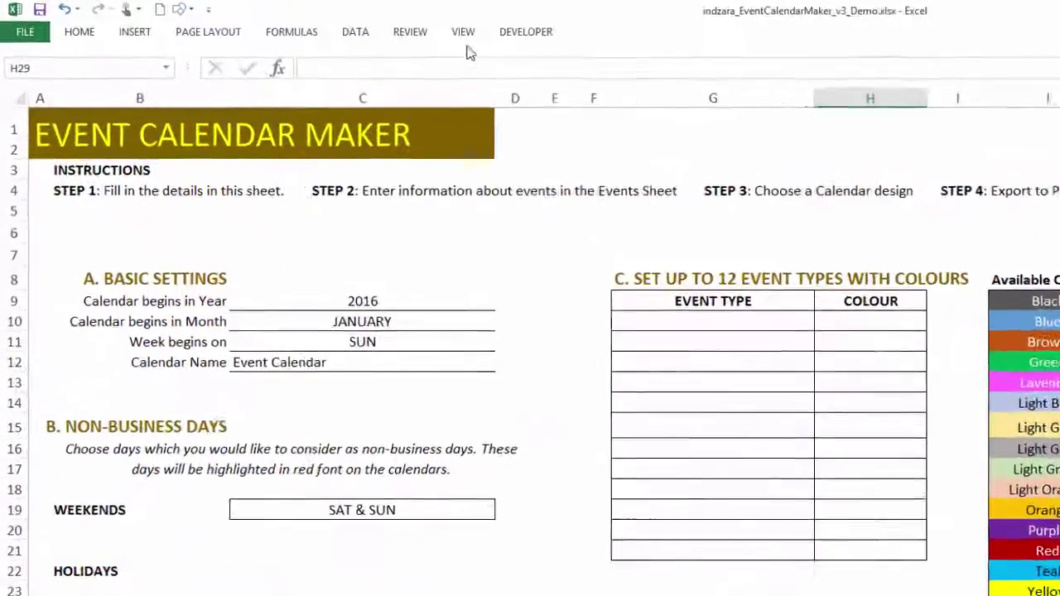
Open a New Window of the workbook, docked on the right, with the original on the left
click(303, 22)
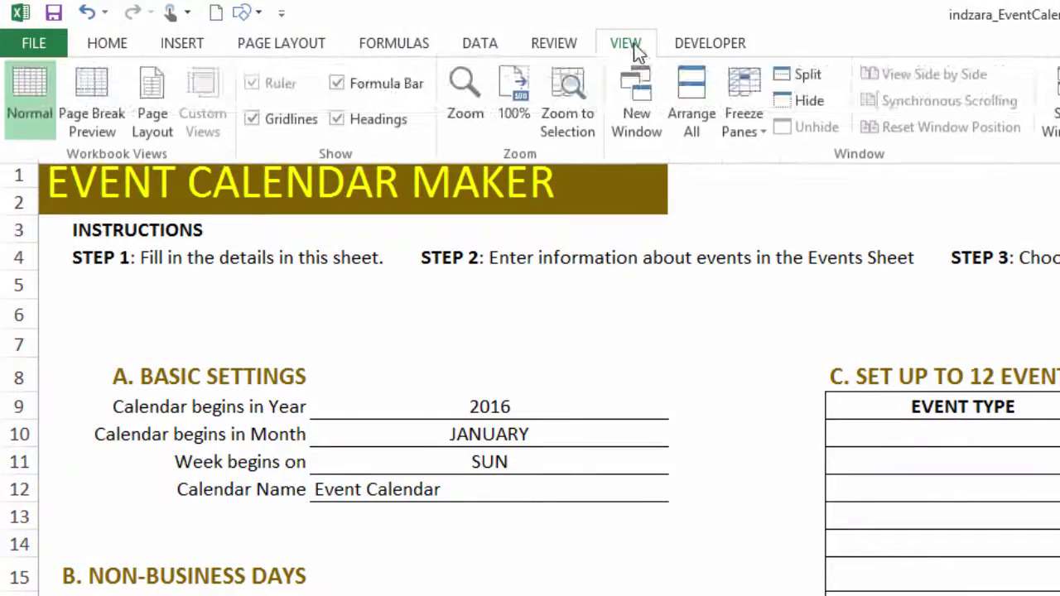
click(630, 103)
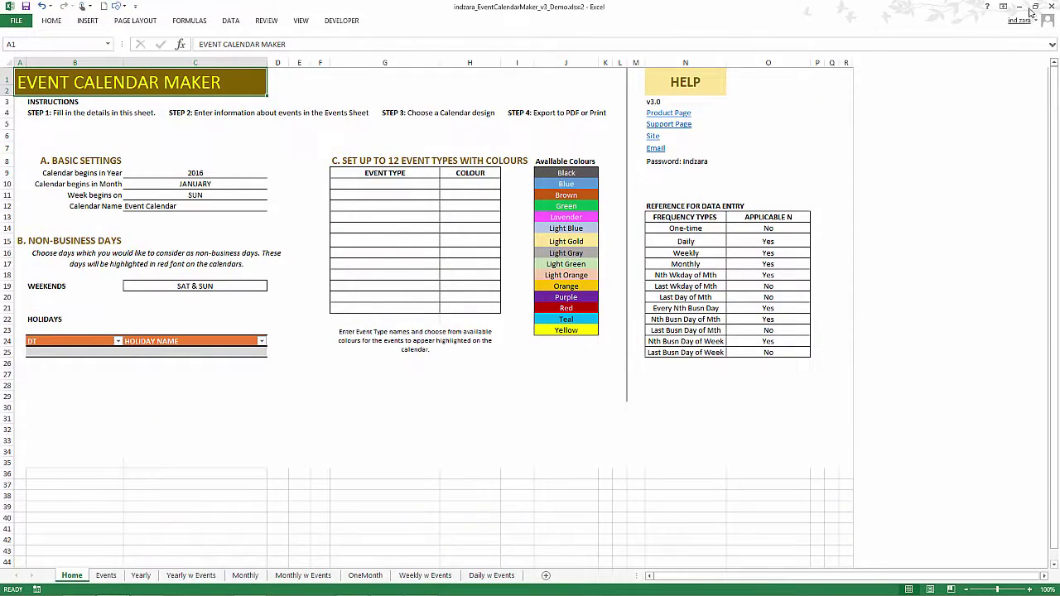
click(1035, 6)
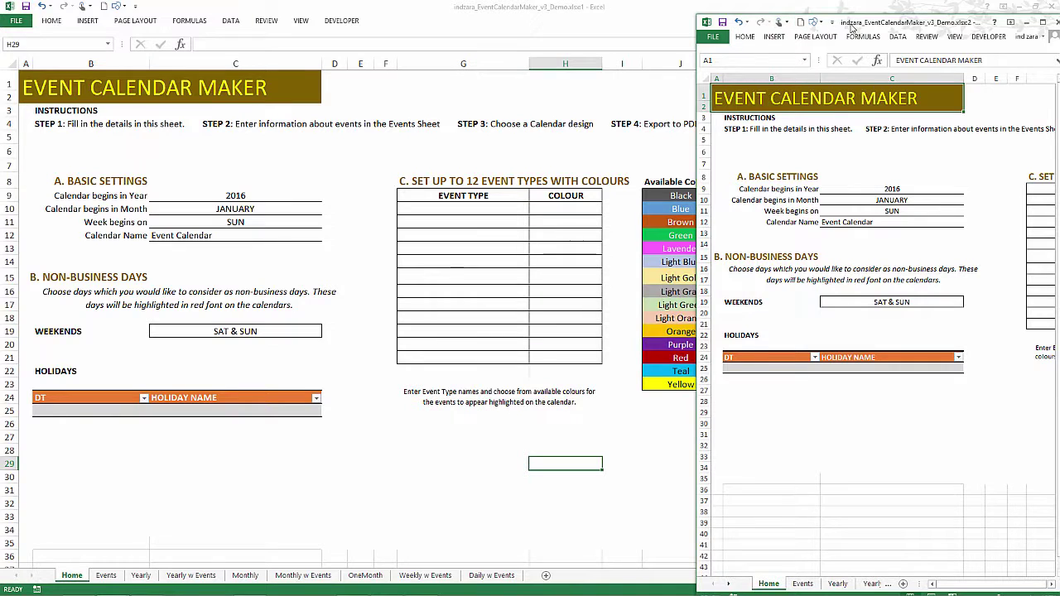
drag(851, 26, 850, 13)
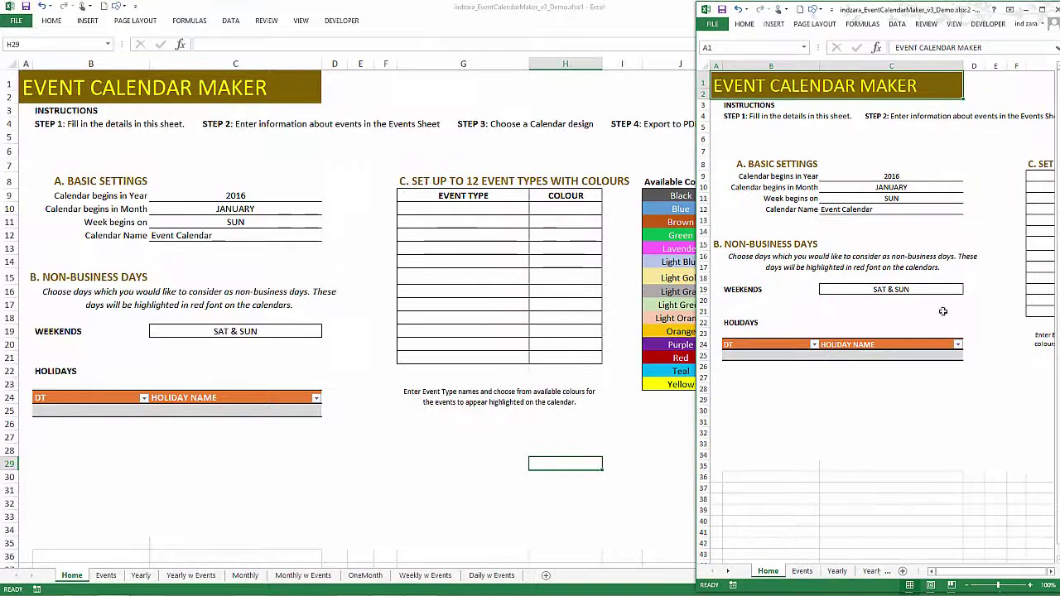
key(alt+Tab)
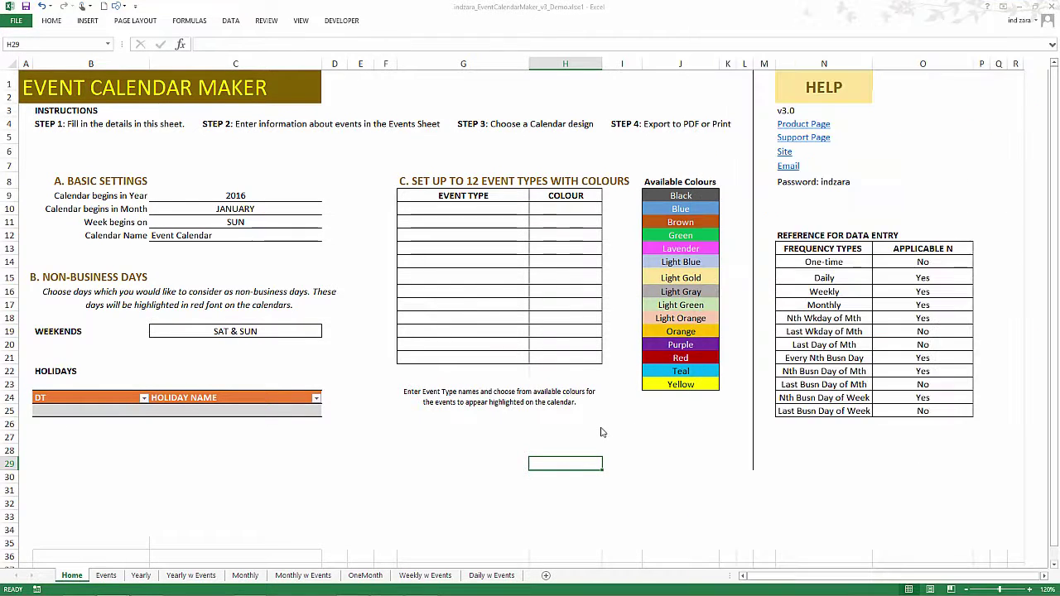
key(super+Left)
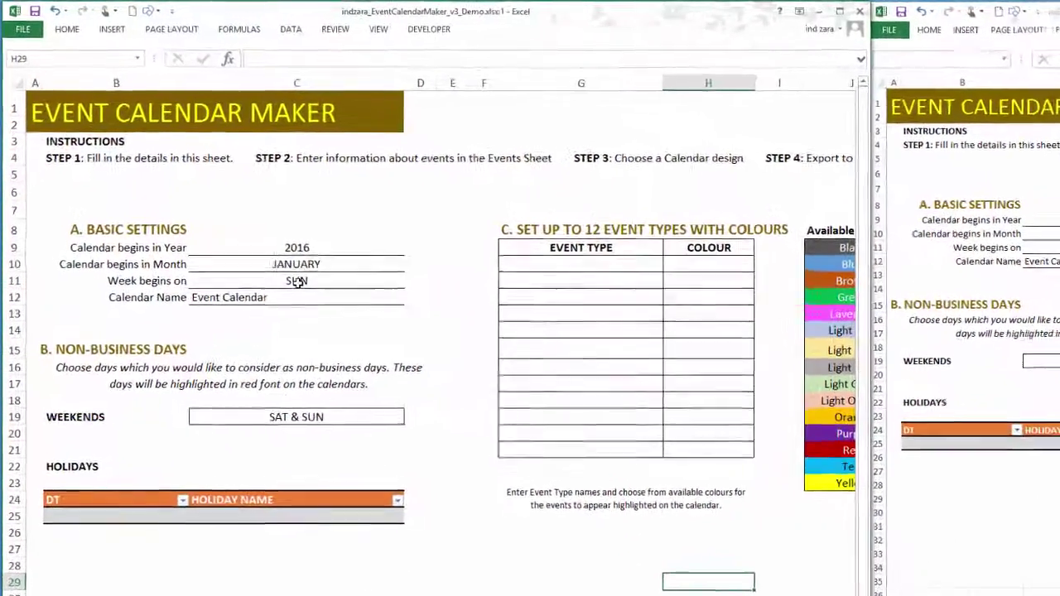
click(300, 248)
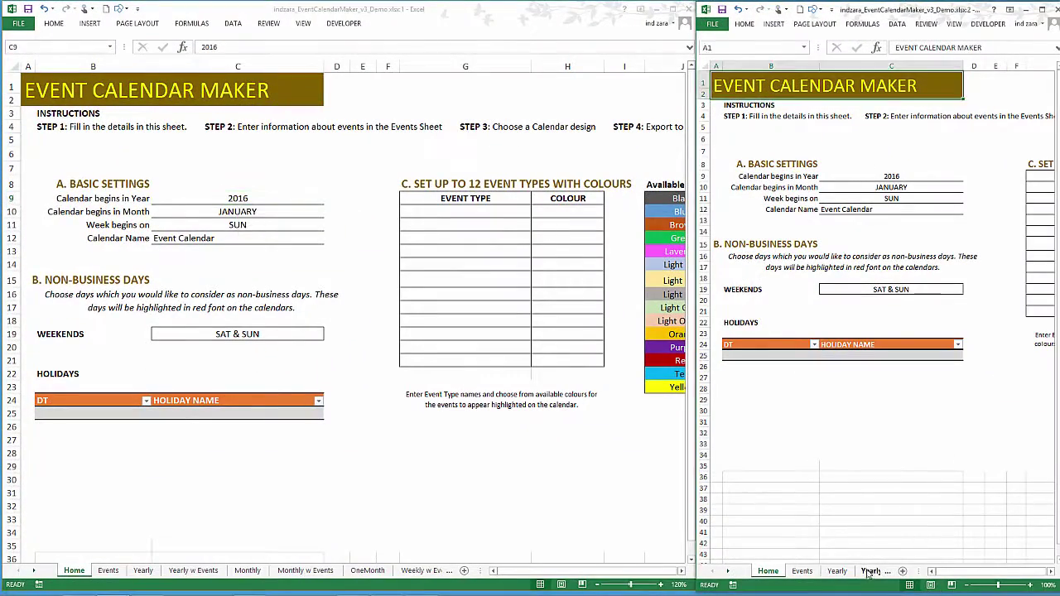
Show Yearly w Events in the right window and set the start year in C9 to 2018
click(871, 572)
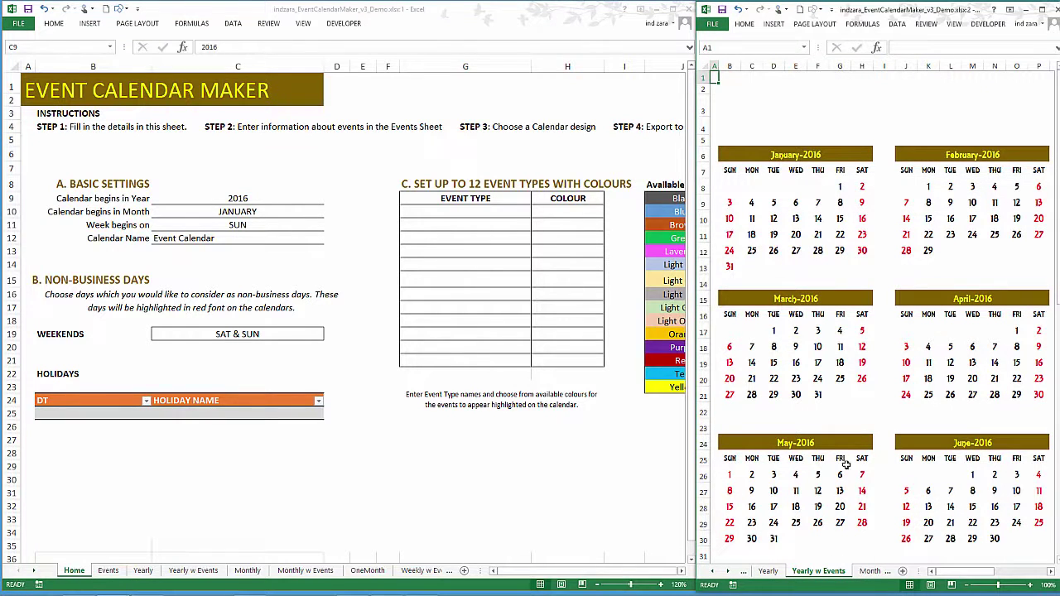
scroll(829, 445, down, 1)
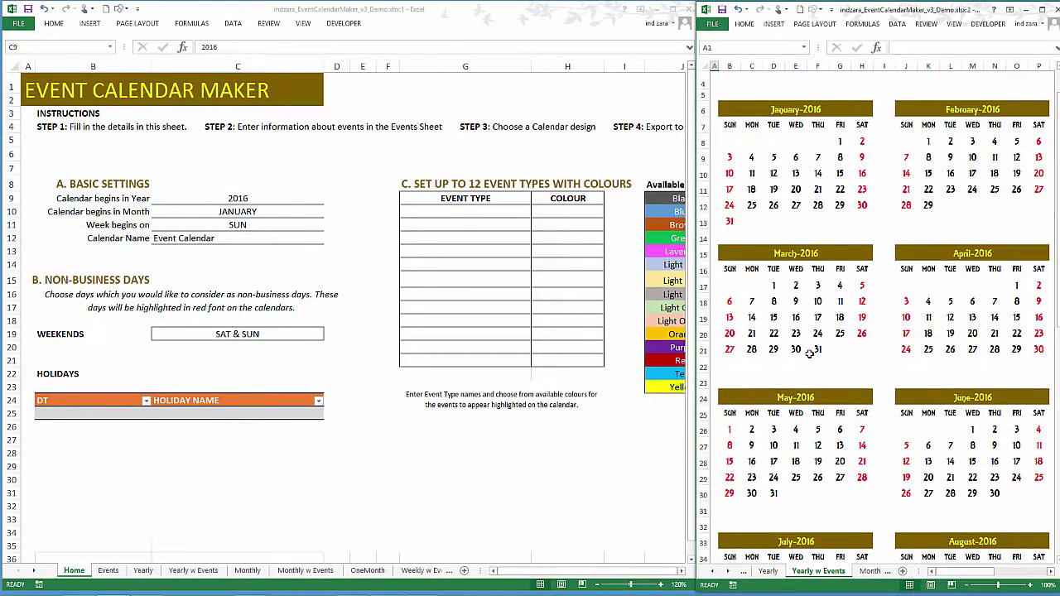
click(258, 201)
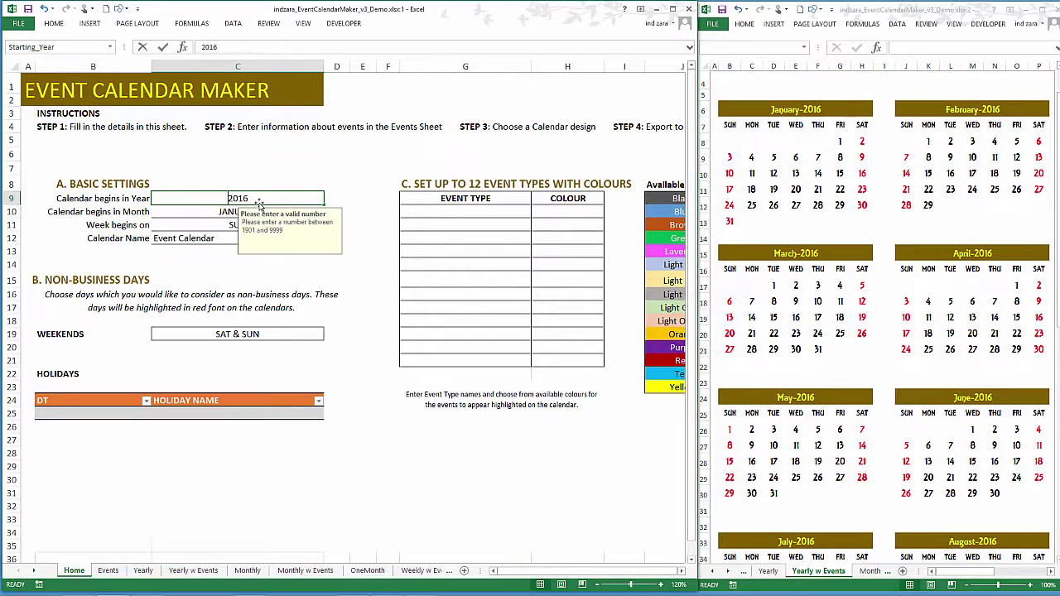
text(2018)
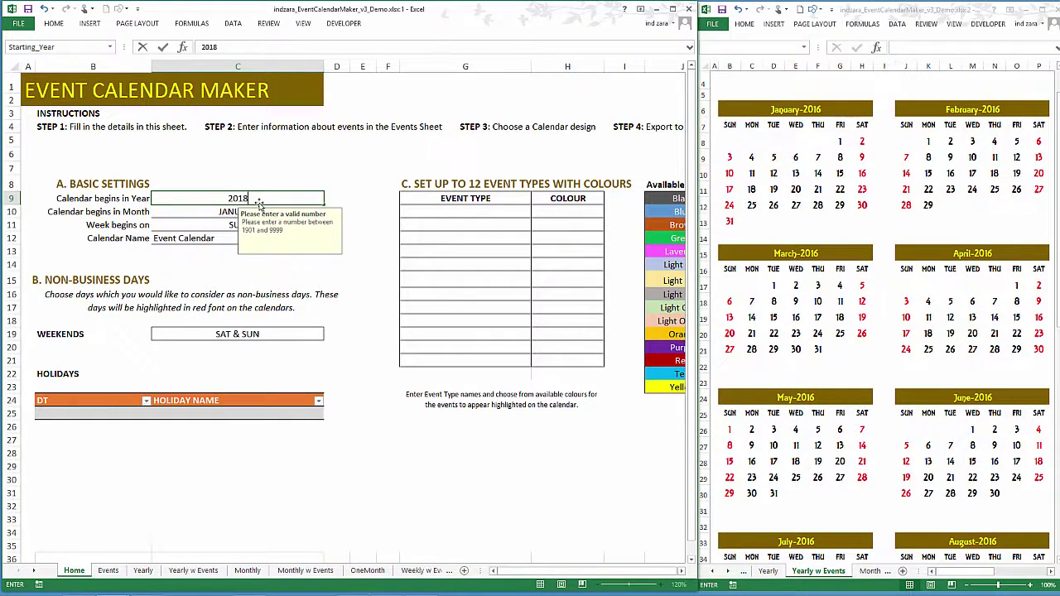
key(Return)
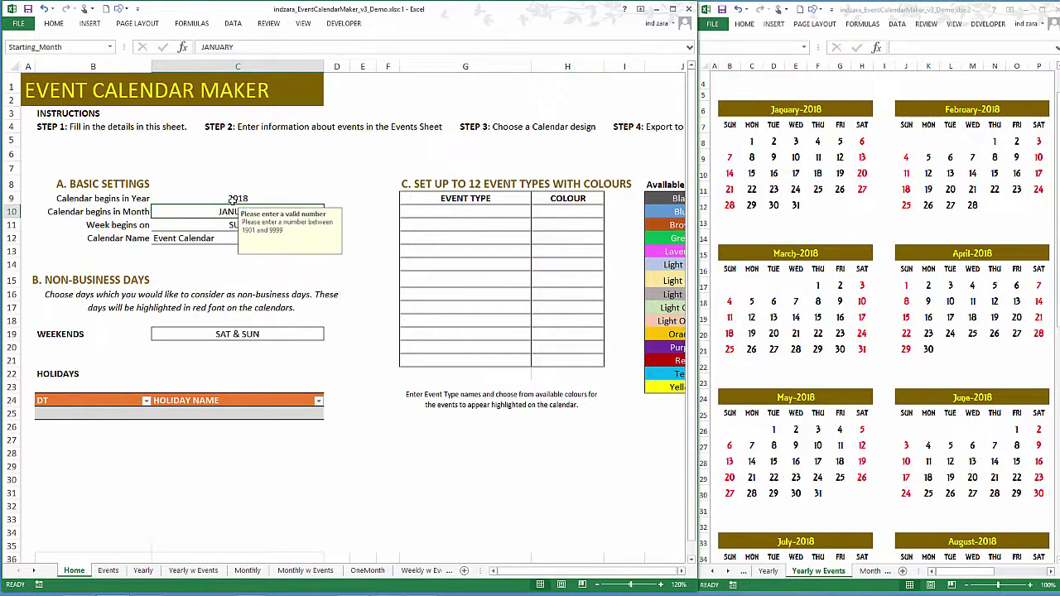
Choose FEBRUARY as the calendar start month in C10
click(229, 202)
click(228, 210)
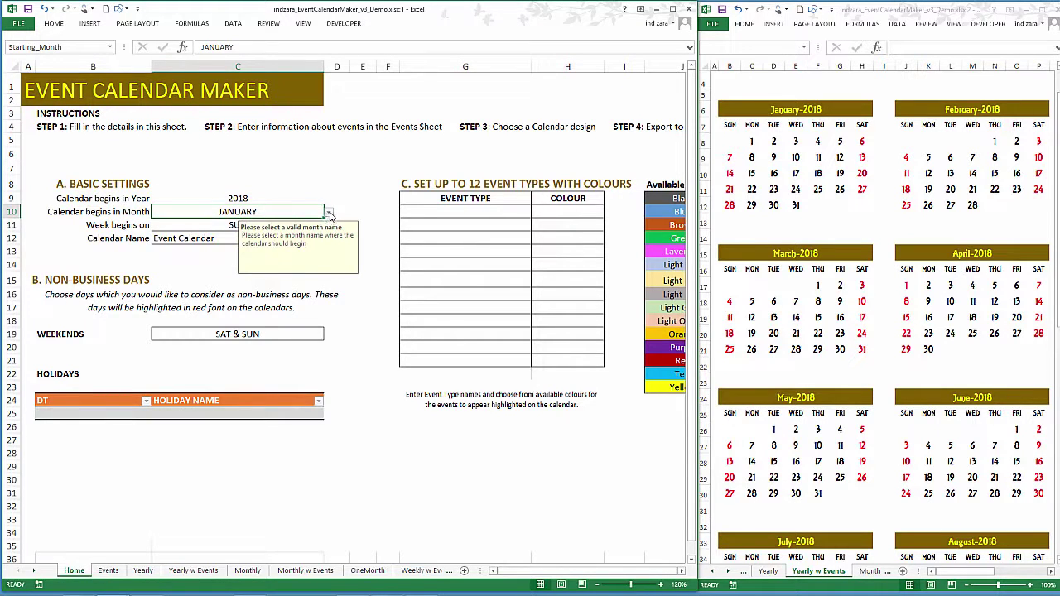
click(329, 214)
click(320, 232)
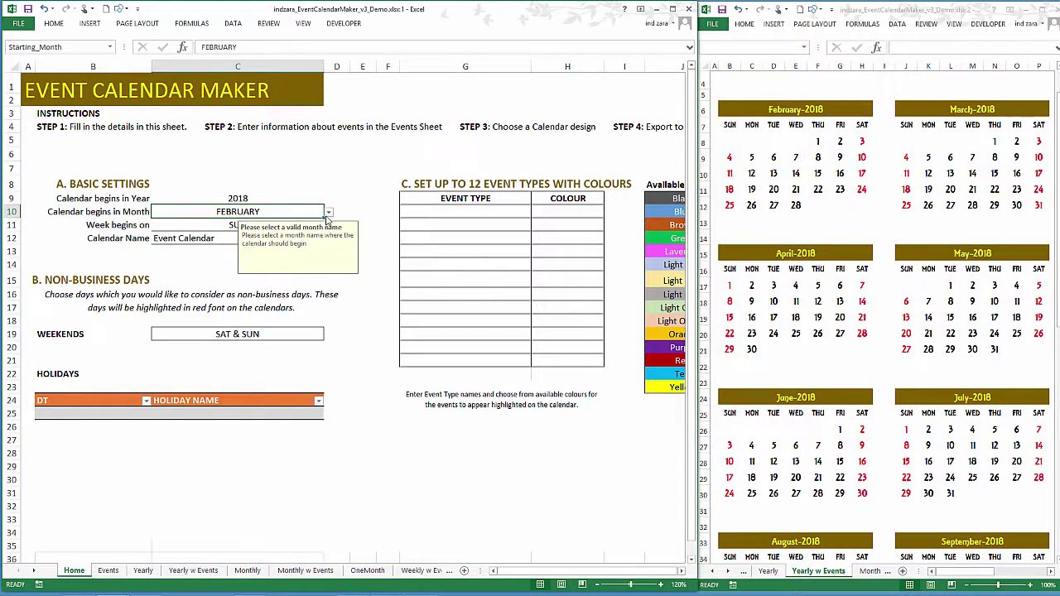
Scroll through the right window's Yearly w Events calendars to check the February 2018 start
click(763, 197)
scroll(763, 199, down, 2)
scroll(763, 207, down, 1)
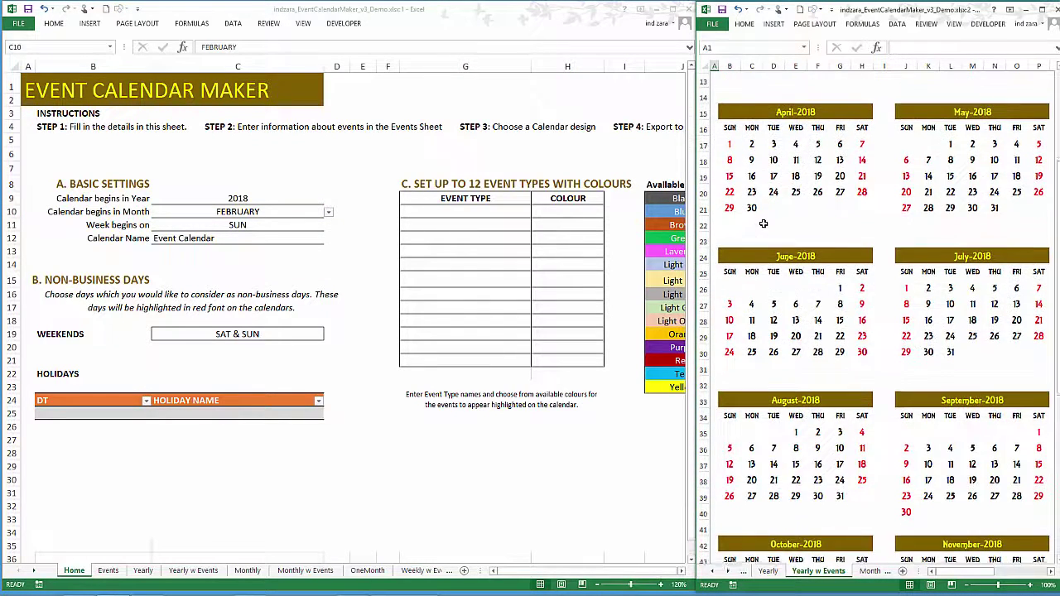
scroll(763, 220, down, 2)
scroll(763, 222, down, 6)
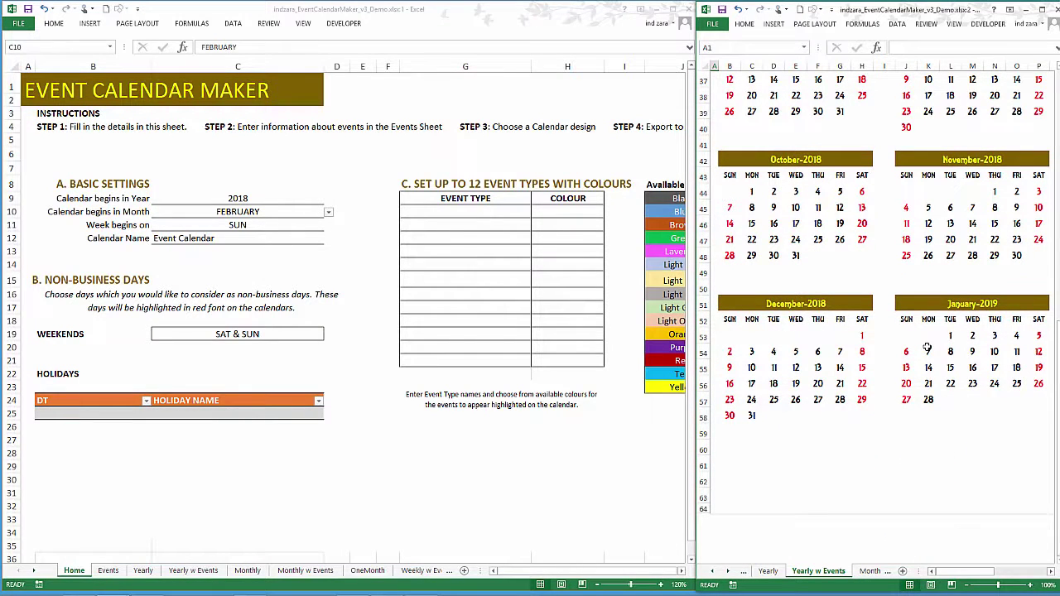
scroll(927, 349, up, 8)
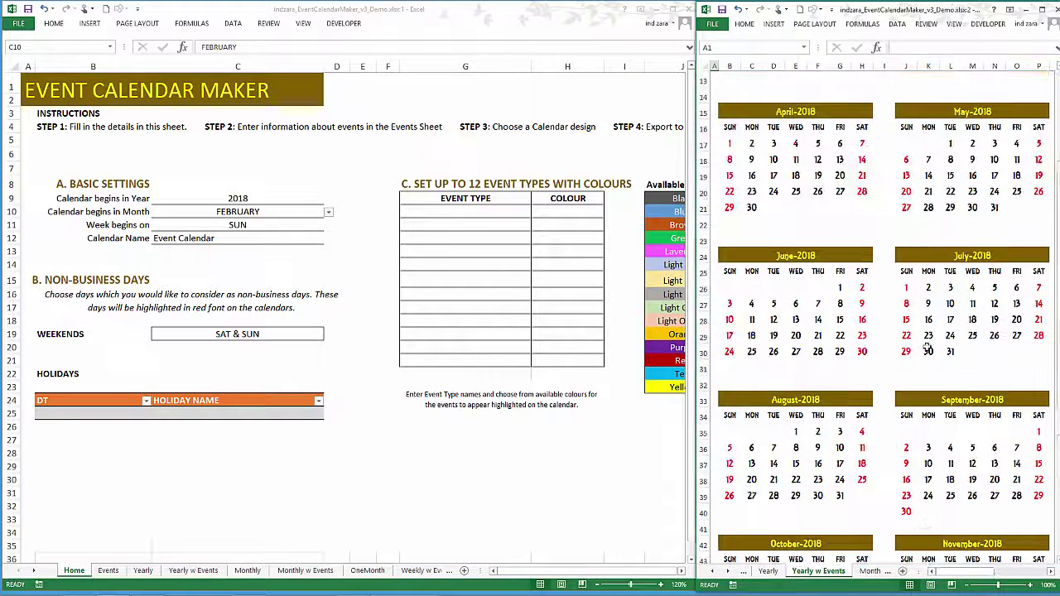
click(280, 225)
Try MON as the week start, then set the start month back to JANUARY
click(223, 225)
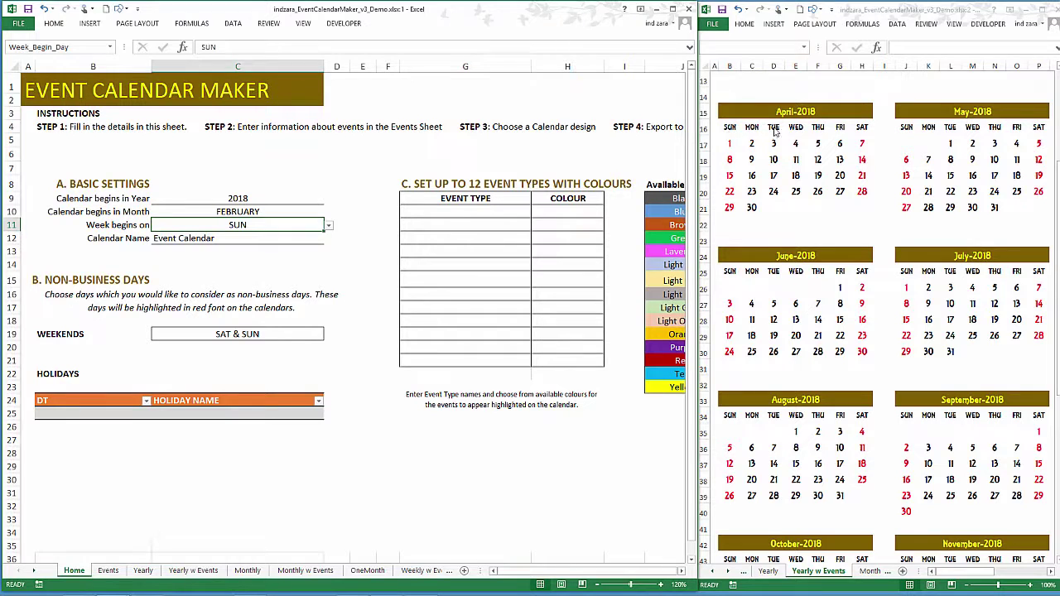
click(328, 232)
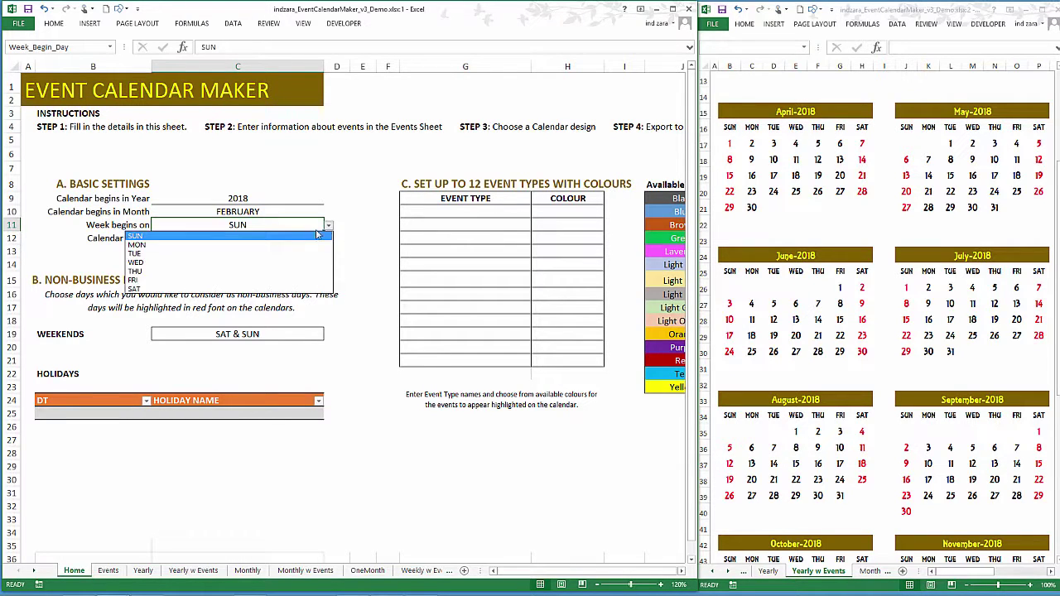
click(240, 241)
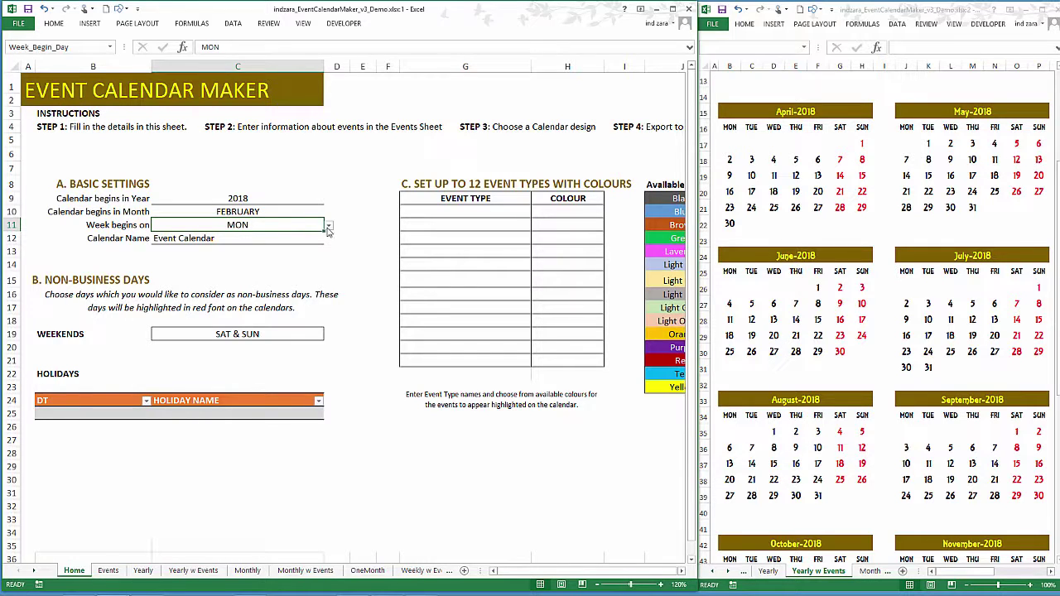
click(302, 211)
click(329, 213)
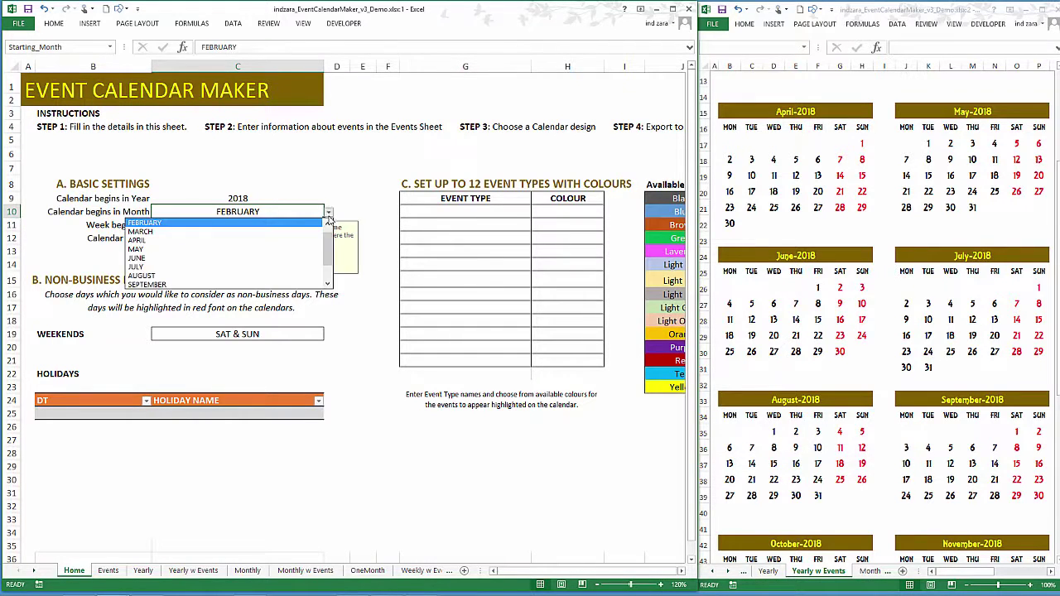
scroll(328, 220, up, 1)
click(315, 223)
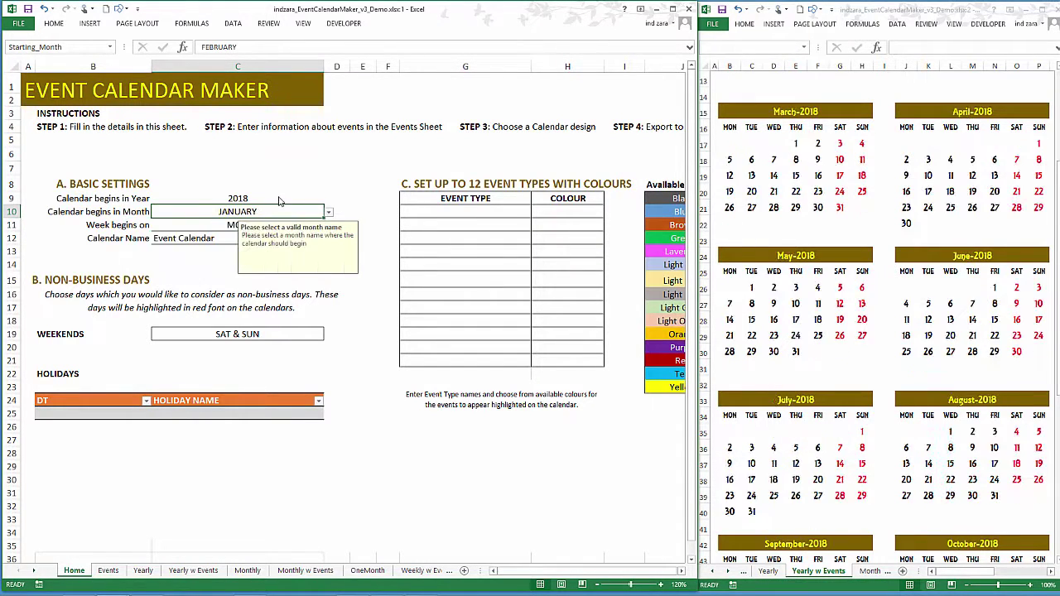
Enter 2016 as the calendar start year in C9
click(280, 202)
text(2016)
key(ctrl+Return)
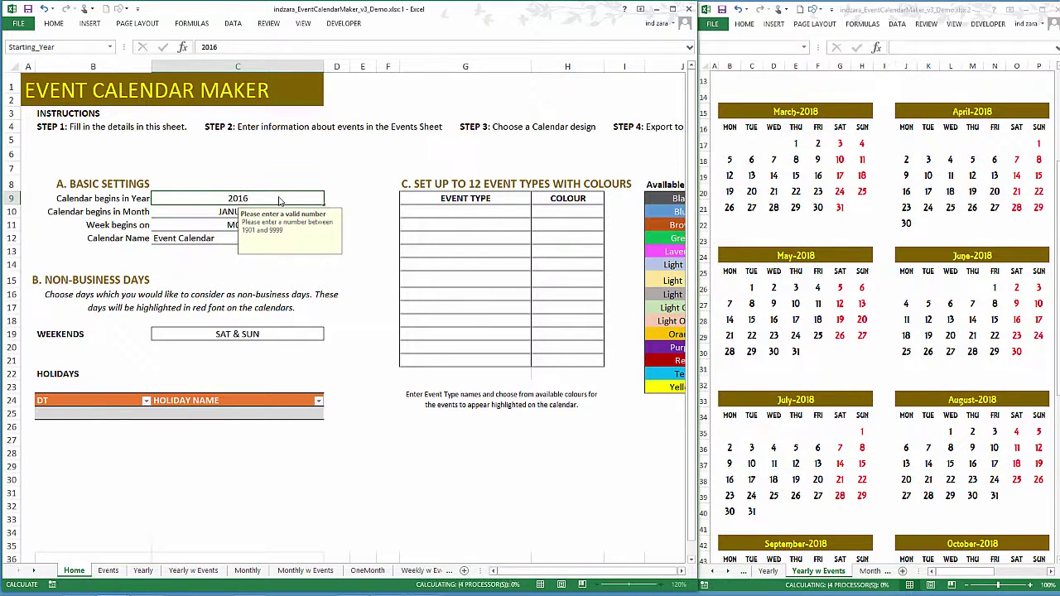
key(Return)
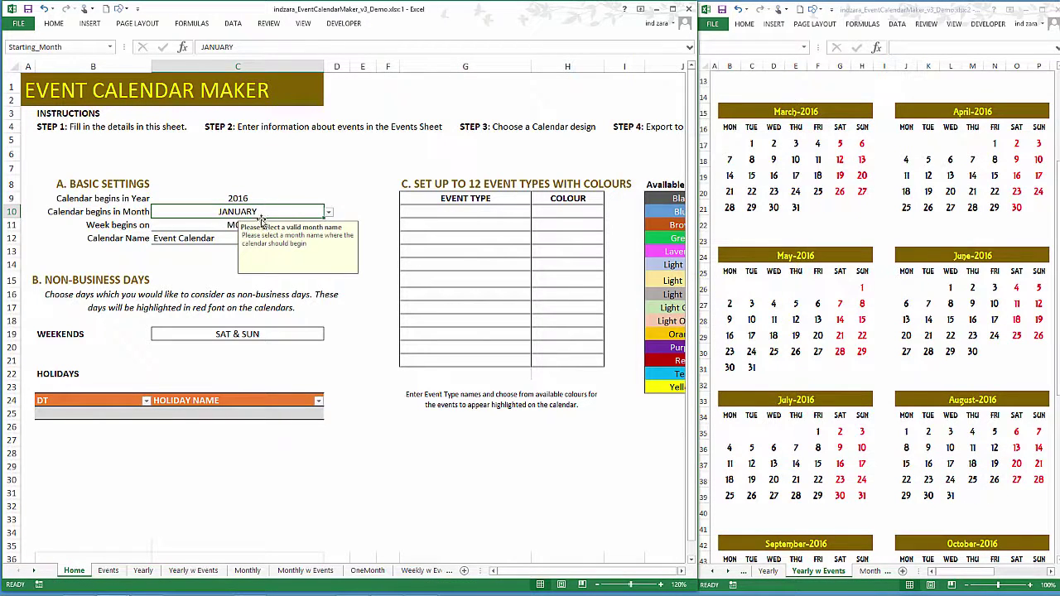
Set weeks to begin on SUN and view the top of the yearly calendar
click(246, 225)
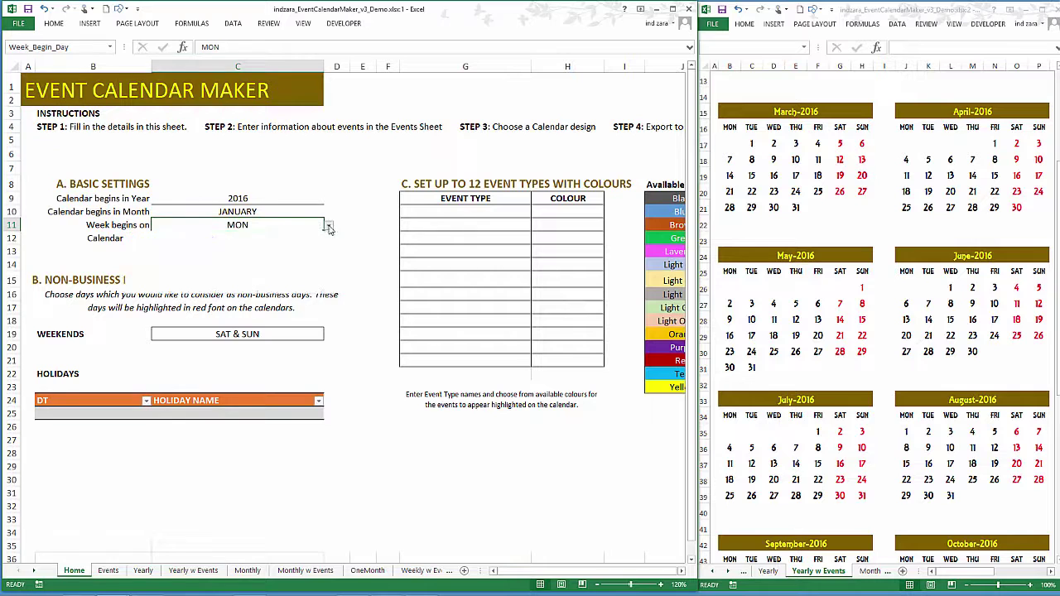
click(328, 225)
click(299, 241)
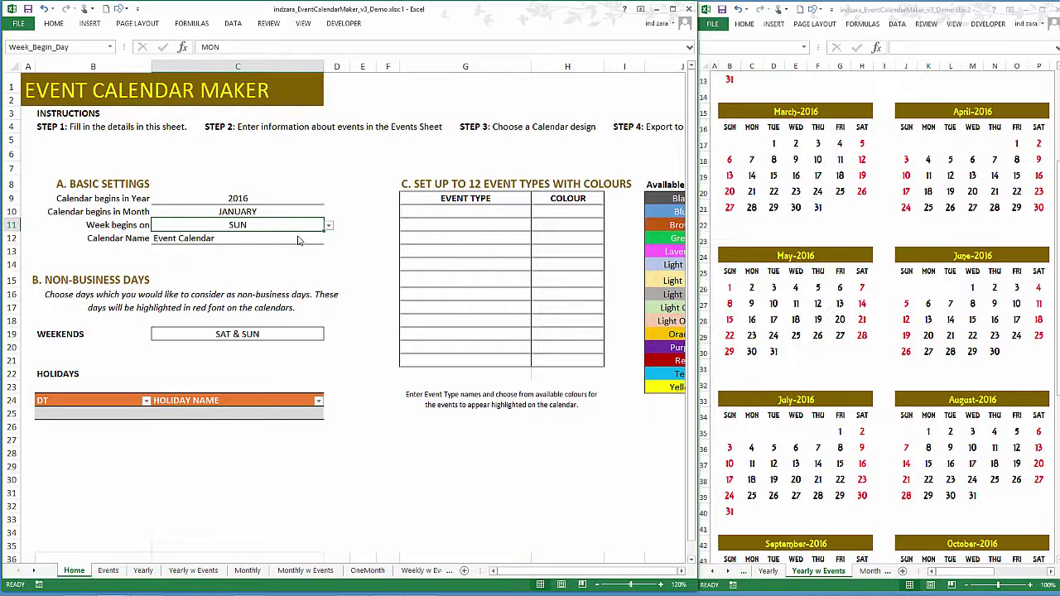
click(834, 279)
key(ctrl+Home)
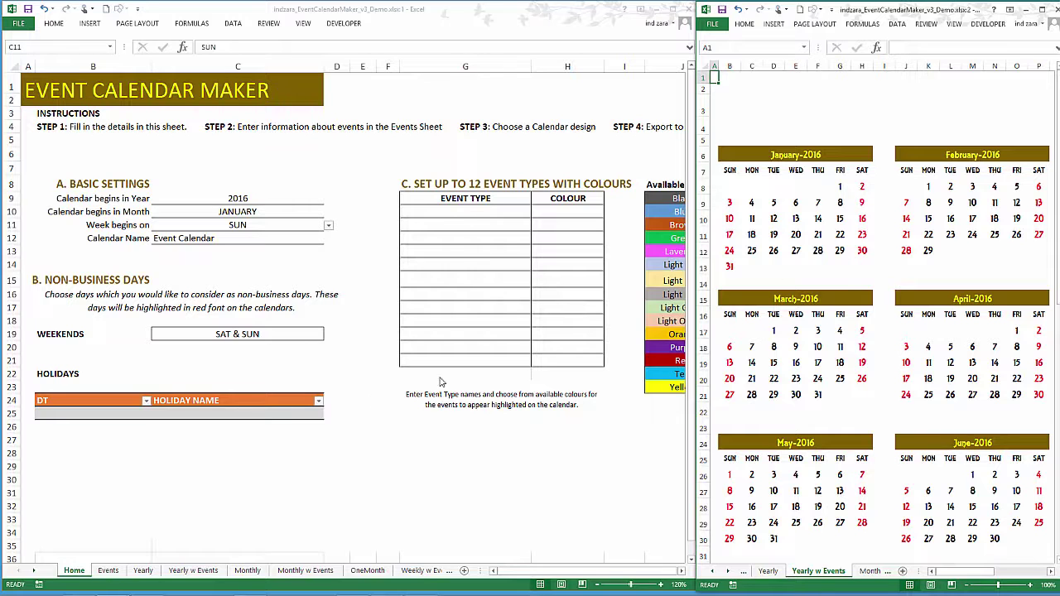
click(280, 334)
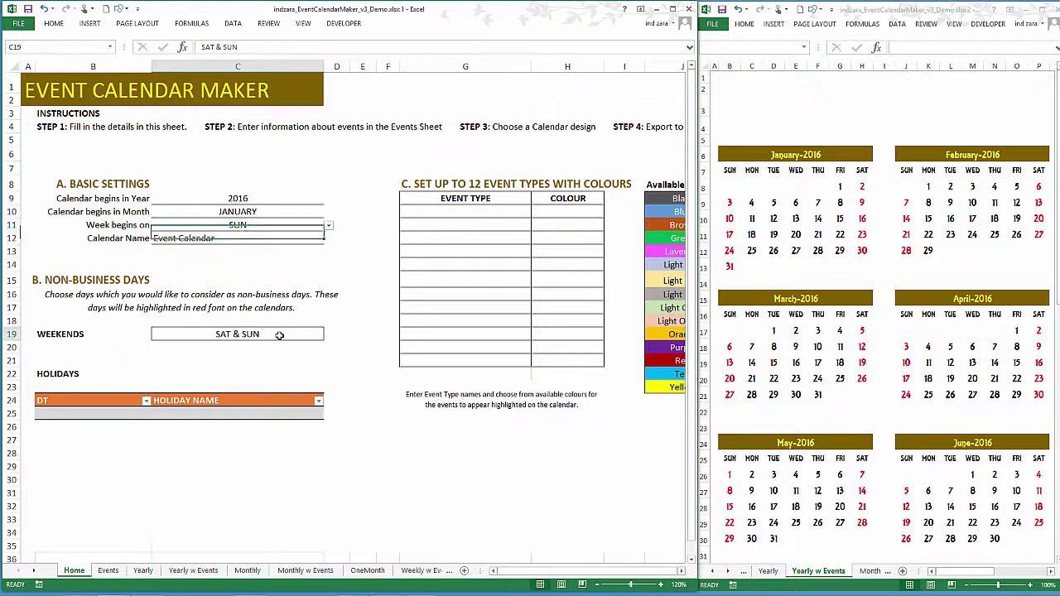
click(280, 335)
click(329, 337)
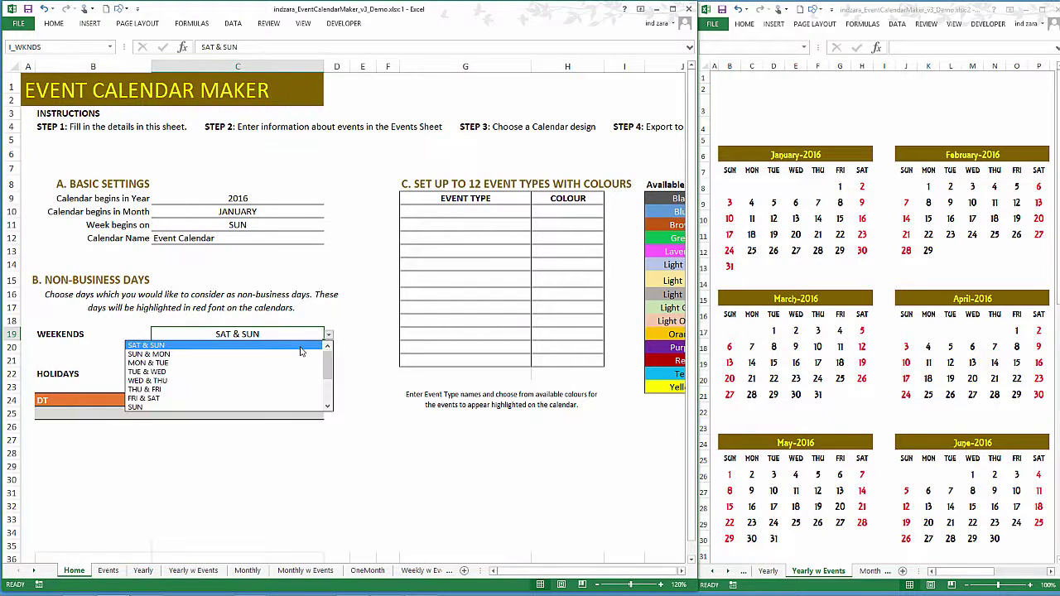
click(255, 405)
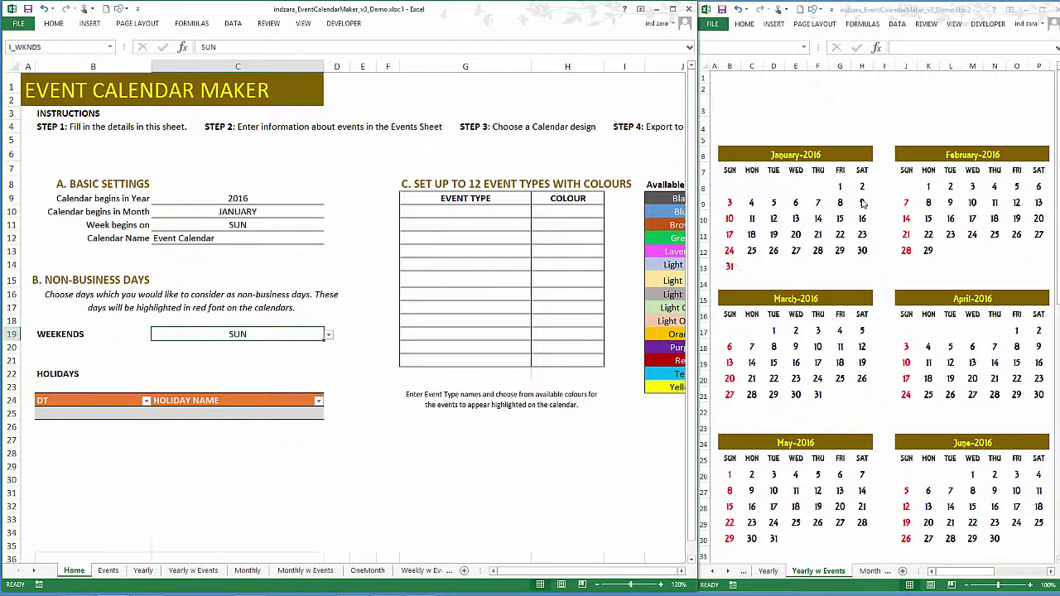
click(328, 335)
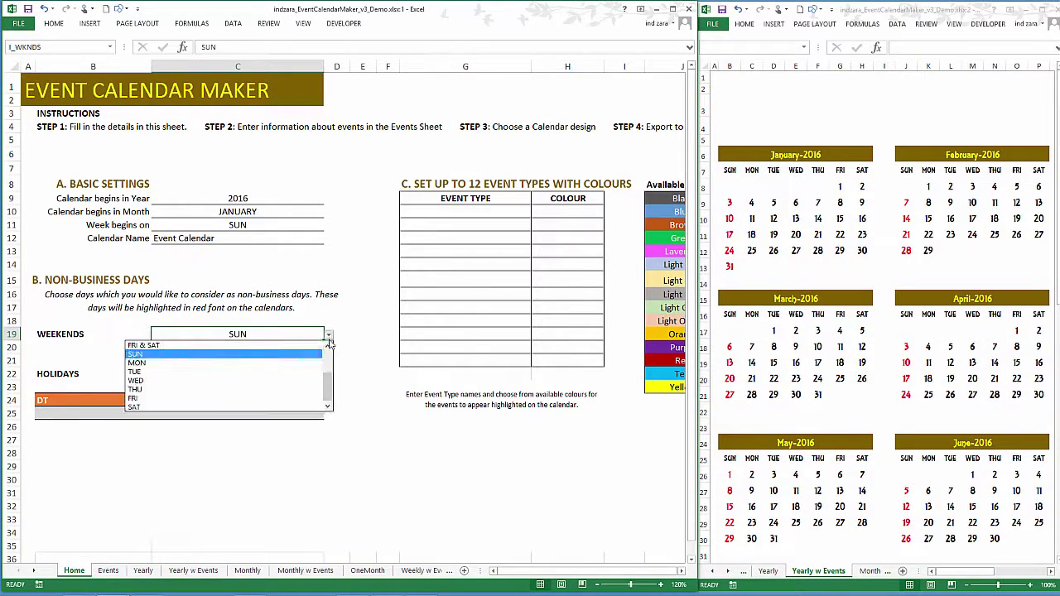
scroll(328, 356, up, 3)
click(282, 347)
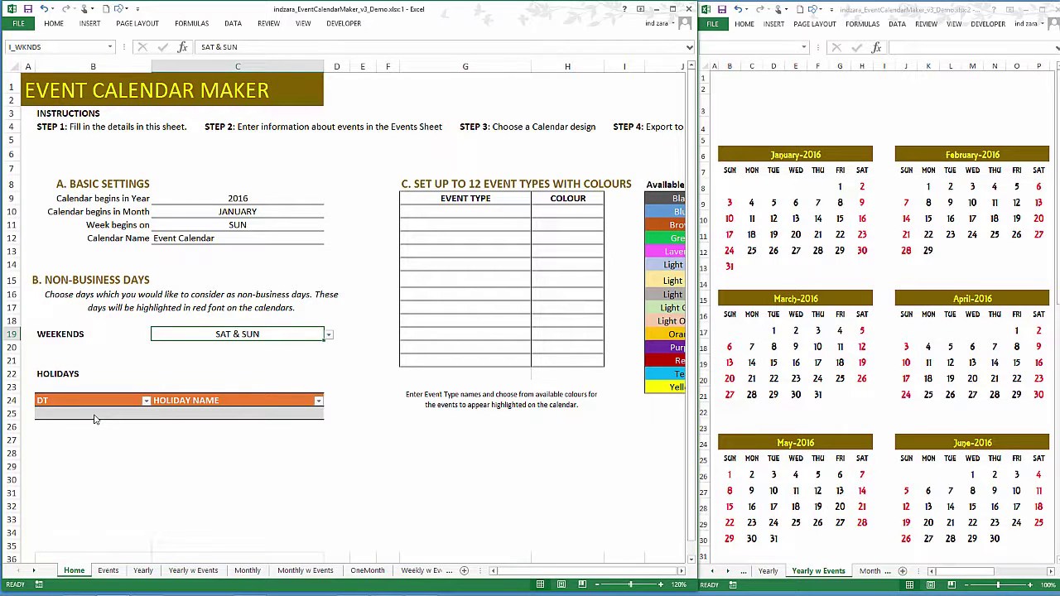
Enter holiday dates 1/15/2016 and 2/16/2016 in B25:B26, then review the holiday table
click(96, 414)
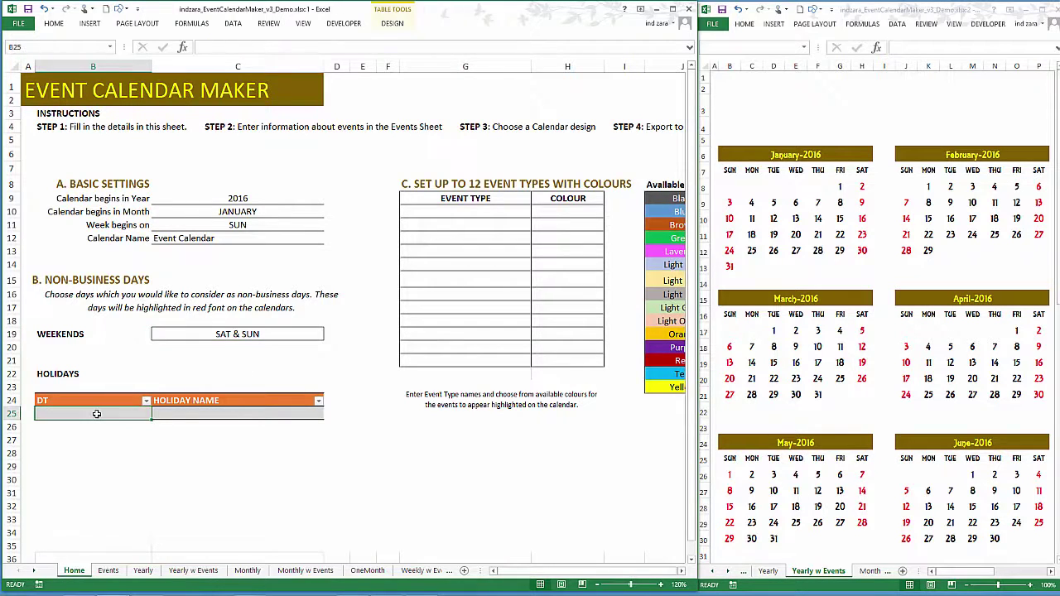
text(1/1)
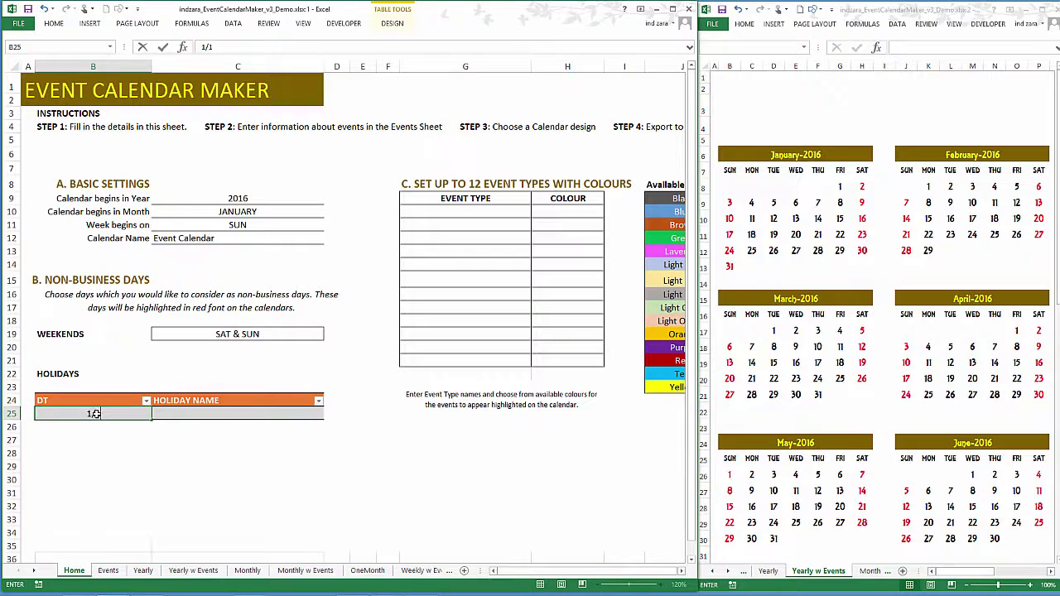
text(5/2016)
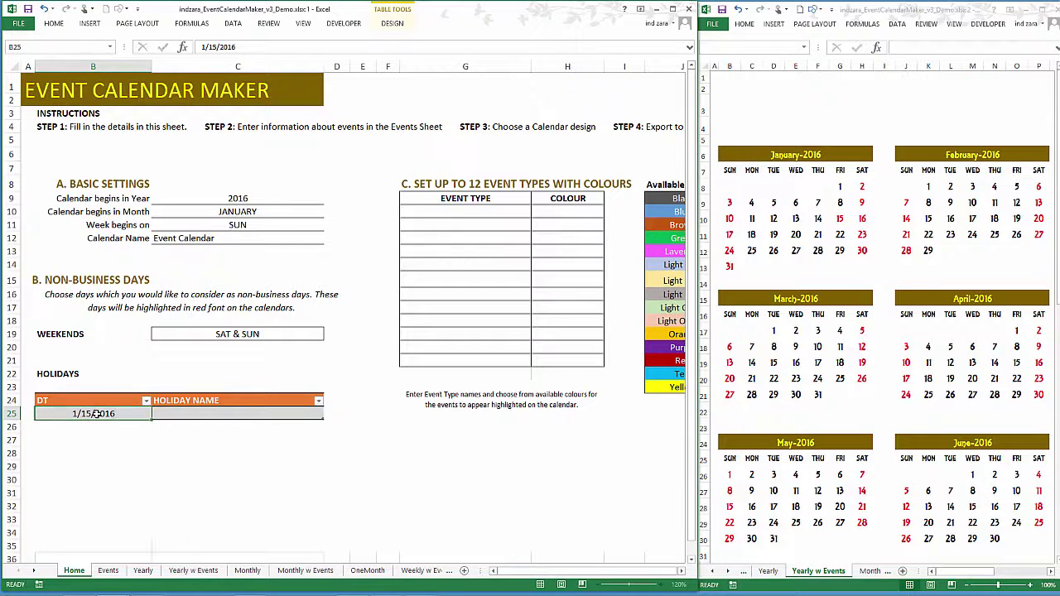
key(Return)
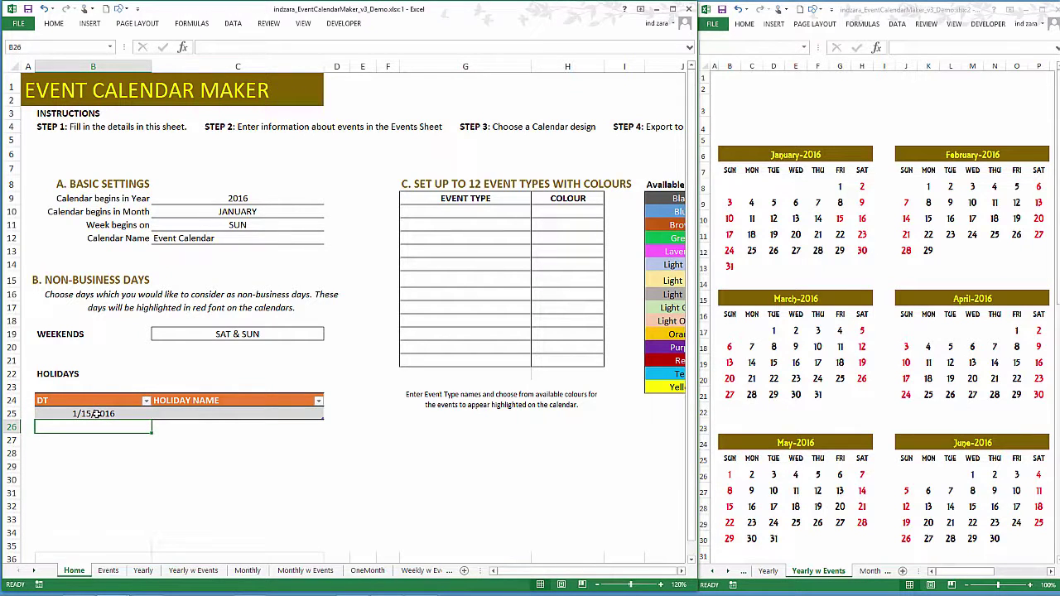
text(2/16/)
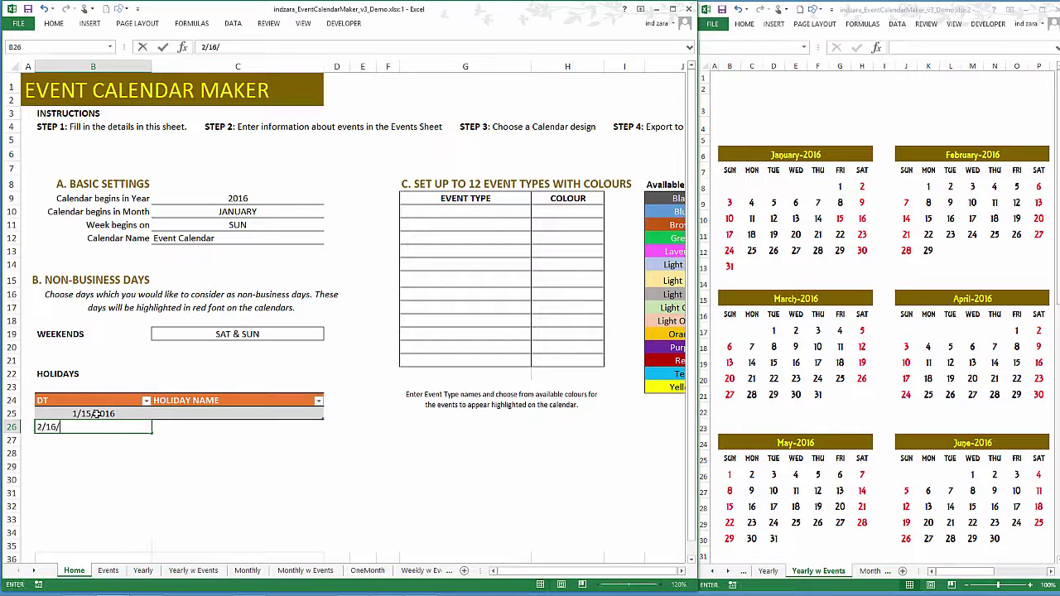
text(2016)
key(Return)
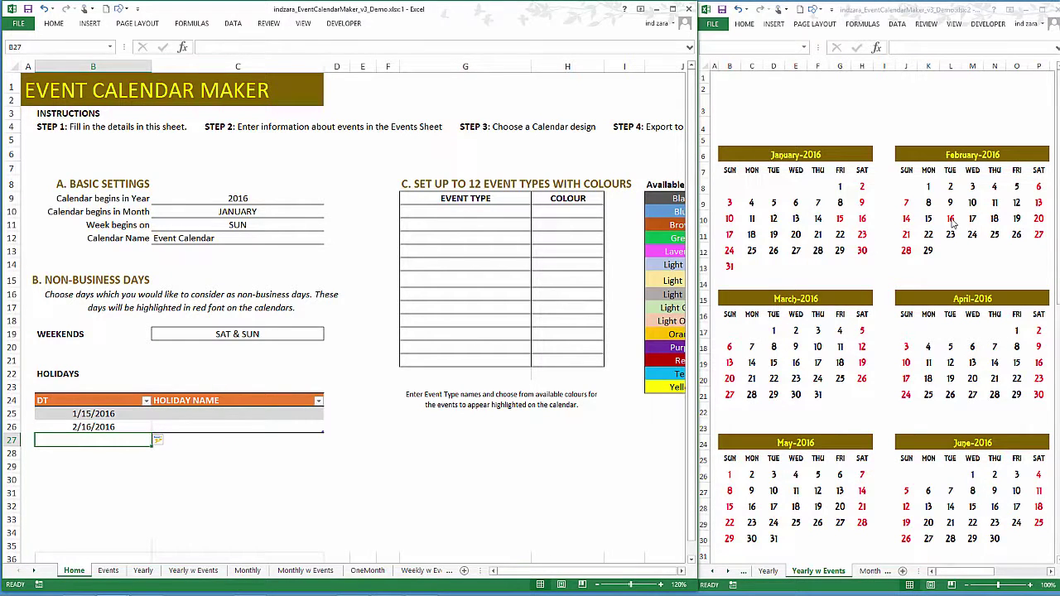
click(262, 421)
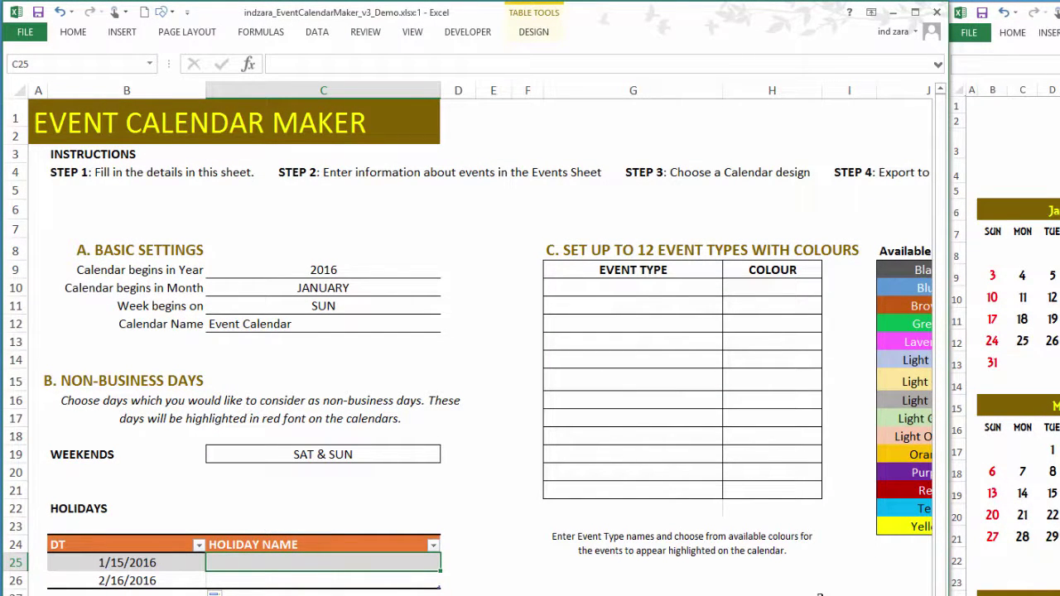
scroll(481, 344, right, 1)
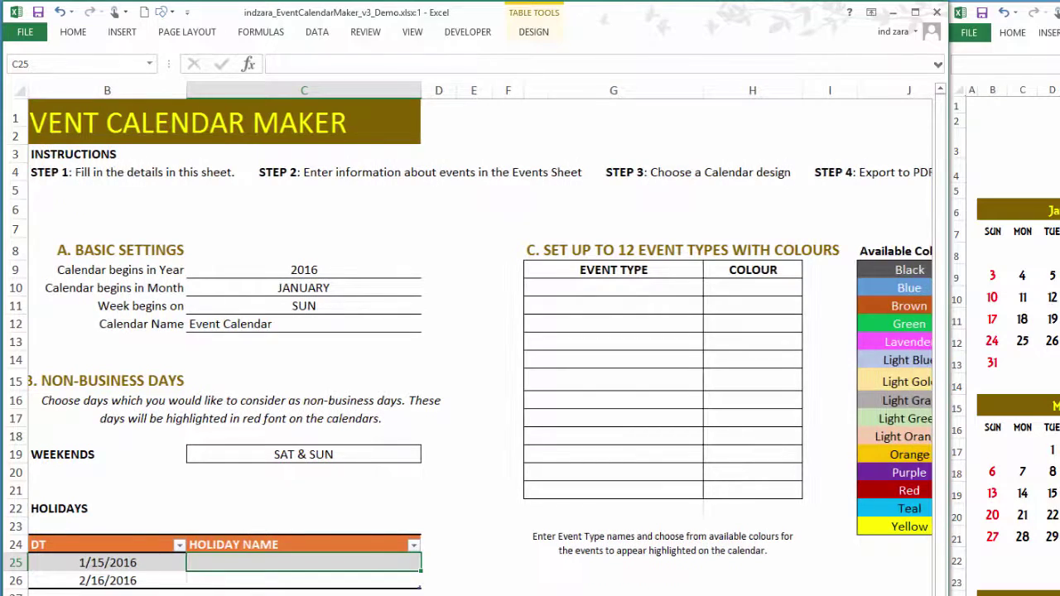
scroll(481, 344, right, 2)
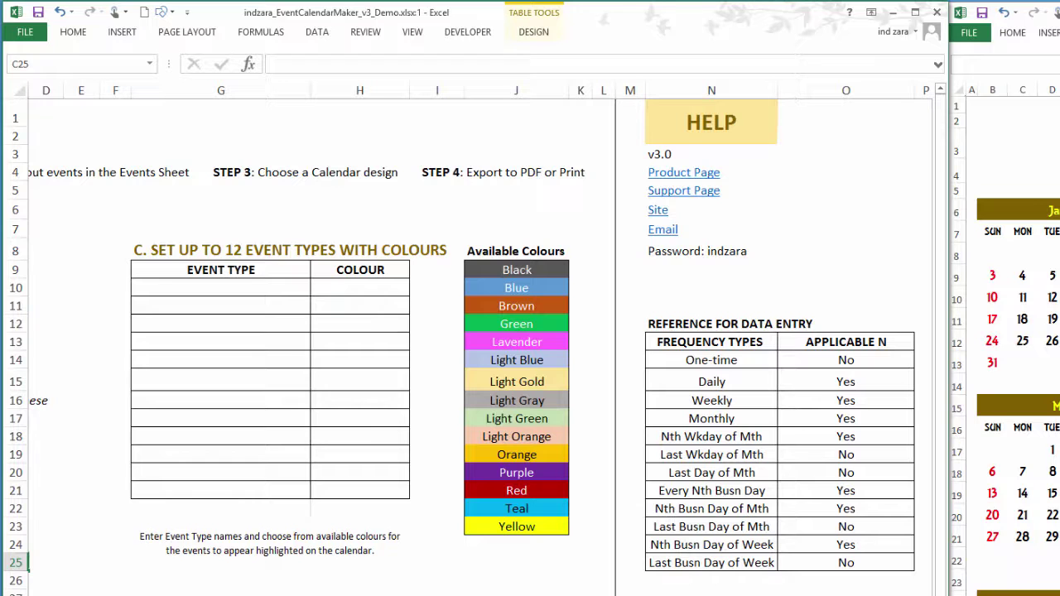
scroll(481, 343, left, 1)
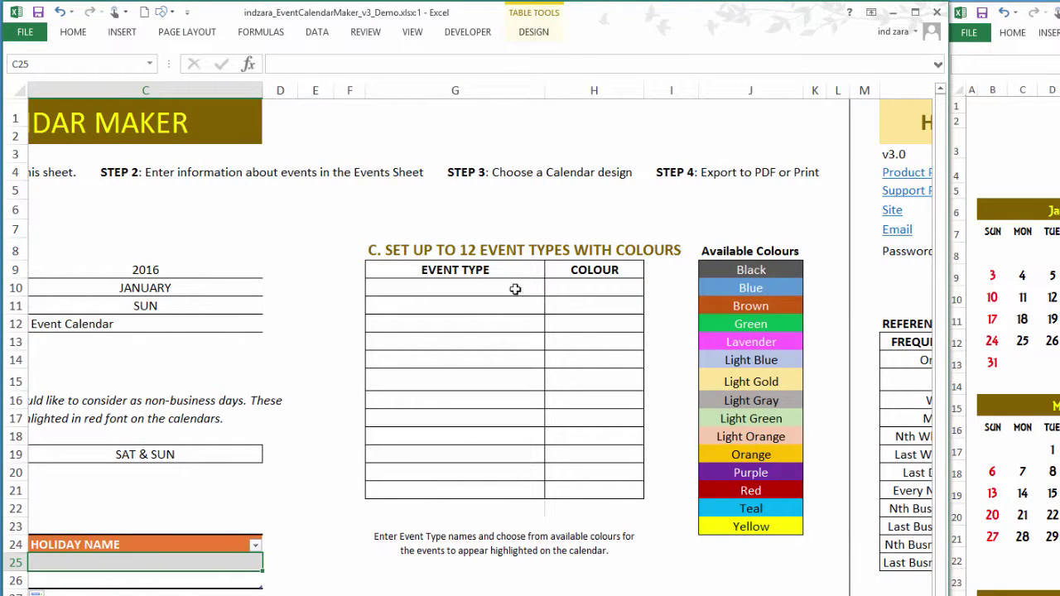
Enter Meetings and Holidays as event types in G10 and G11
click(516, 289)
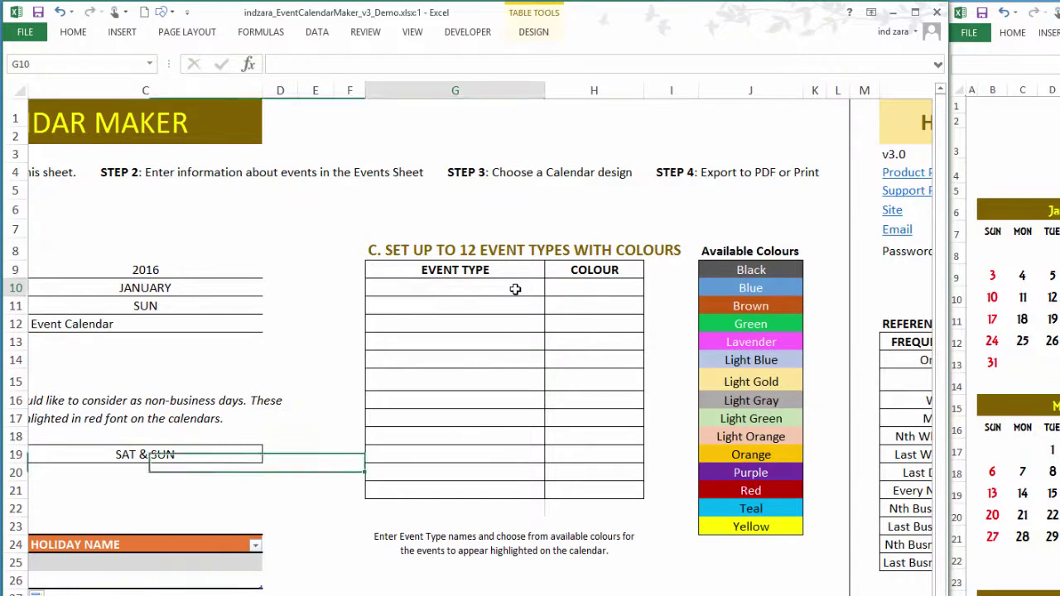
text(Meet)
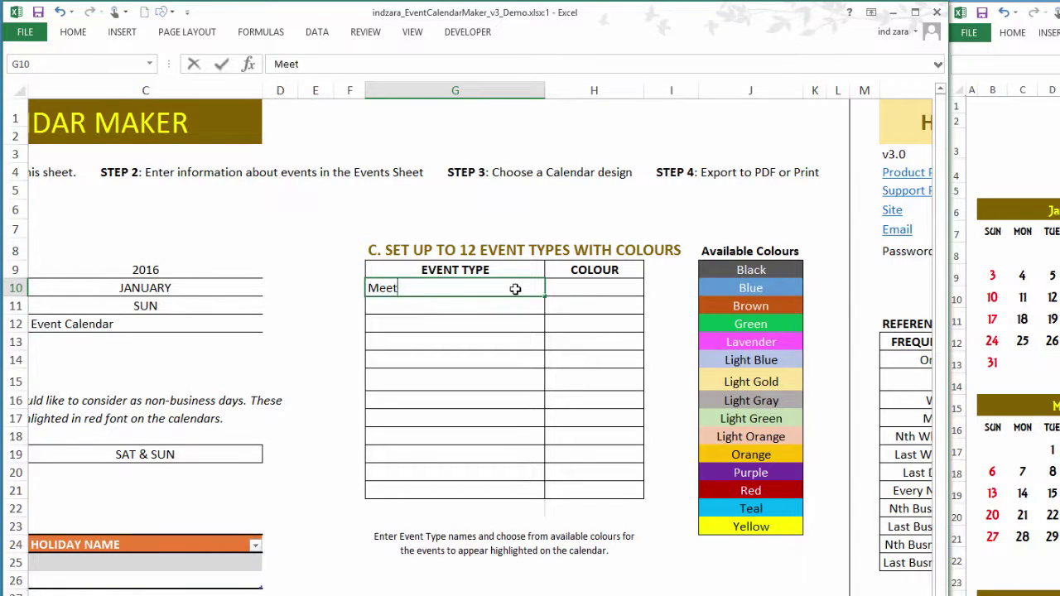
text(ings)
key(Return)
text(Holi)
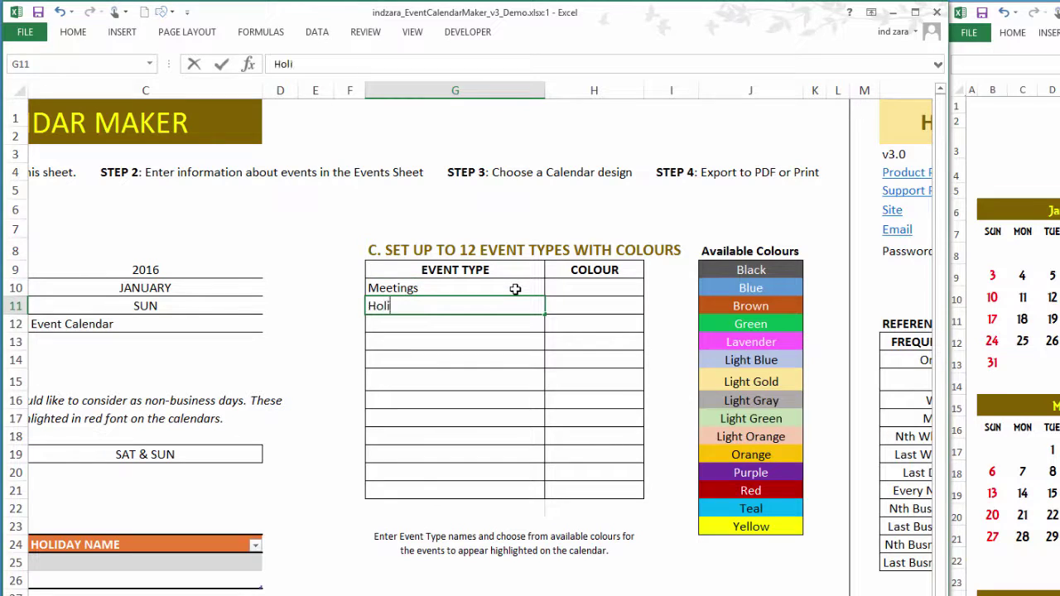
text(days)
key(Tab)
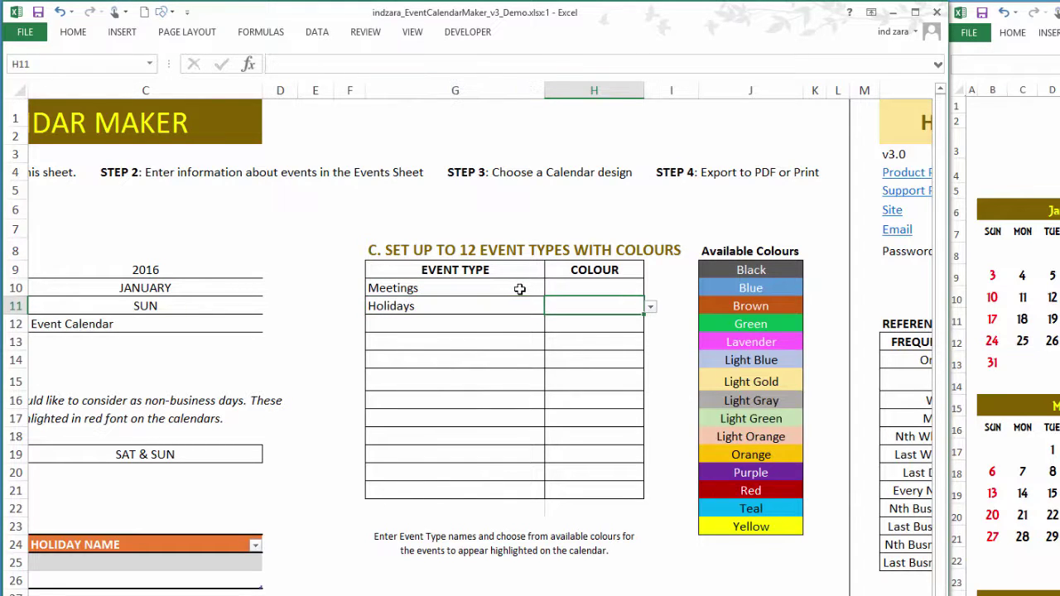
Colour Meetings Green and Holidays Purple in H10 and H11
click(642, 288)
click(650, 288)
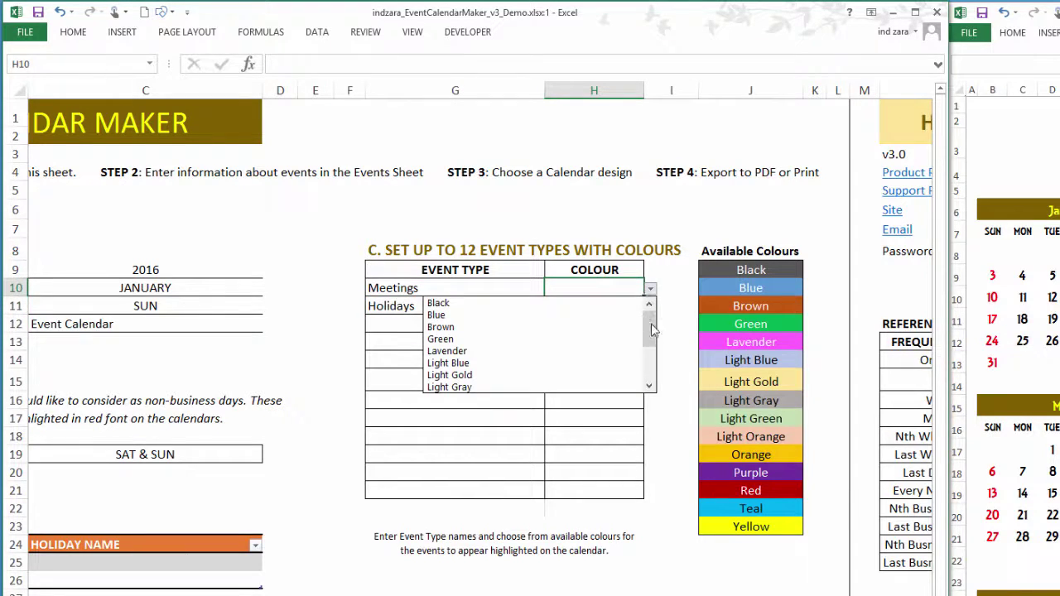
click(624, 340)
click(626, 306)
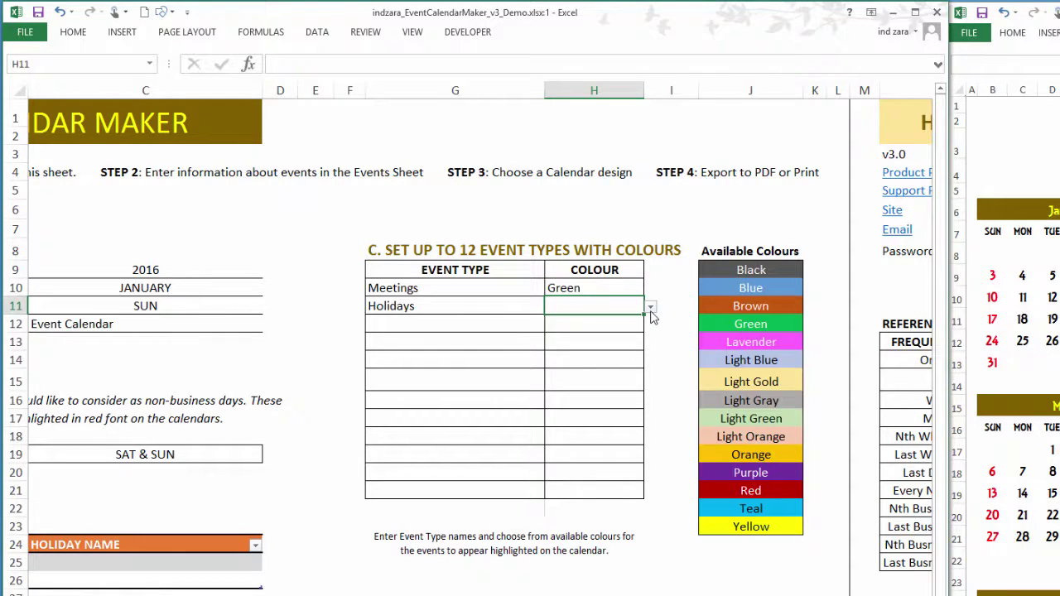
click(651, 309)
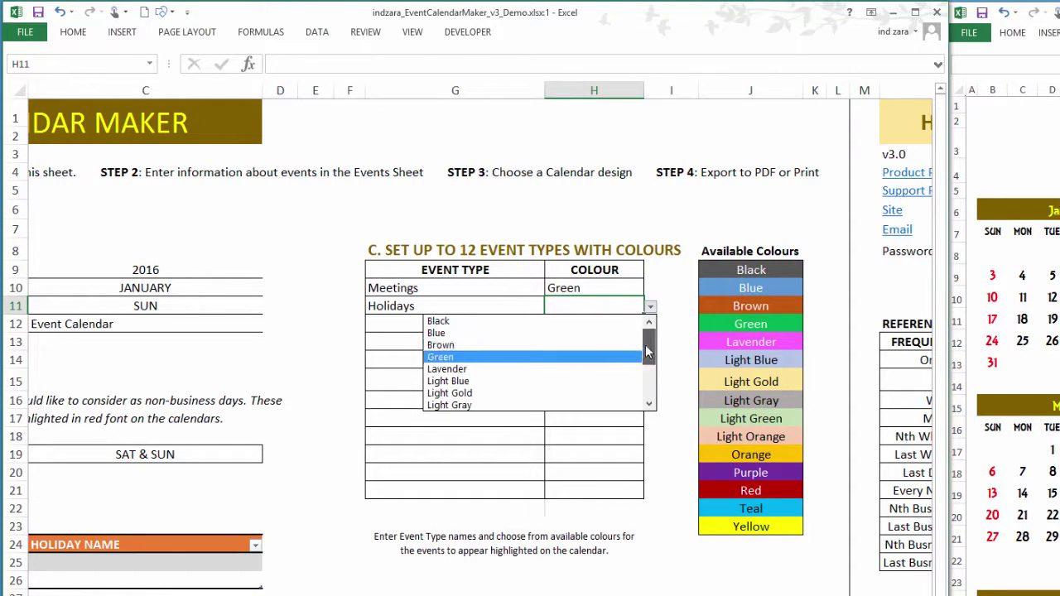
drag(648, 352, 648, 394)
click(613, 371)
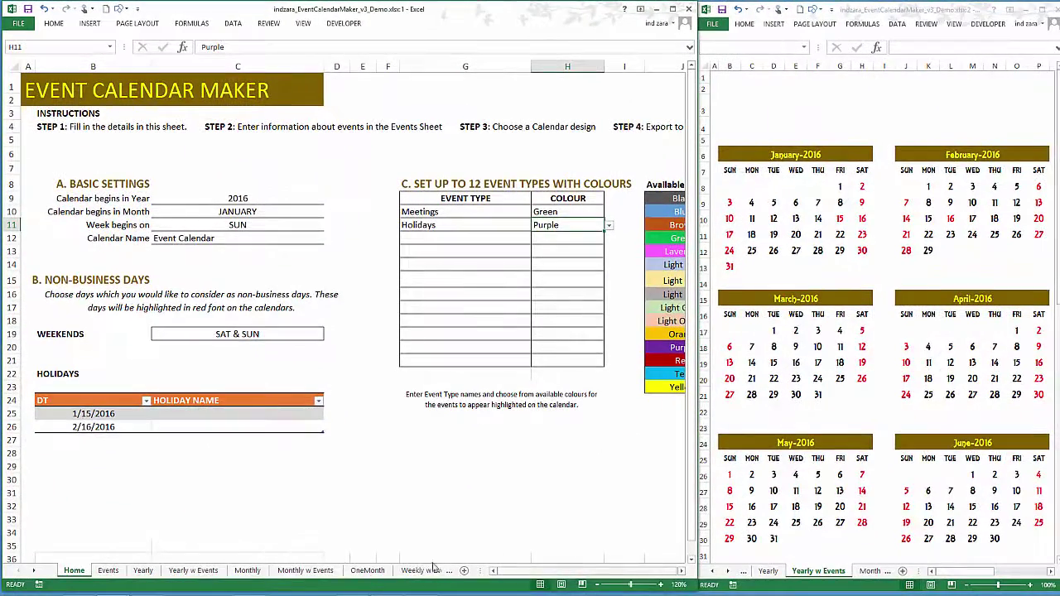
On the Events sheet, enter Company Holiday as the event name in A11
click(109, 571)
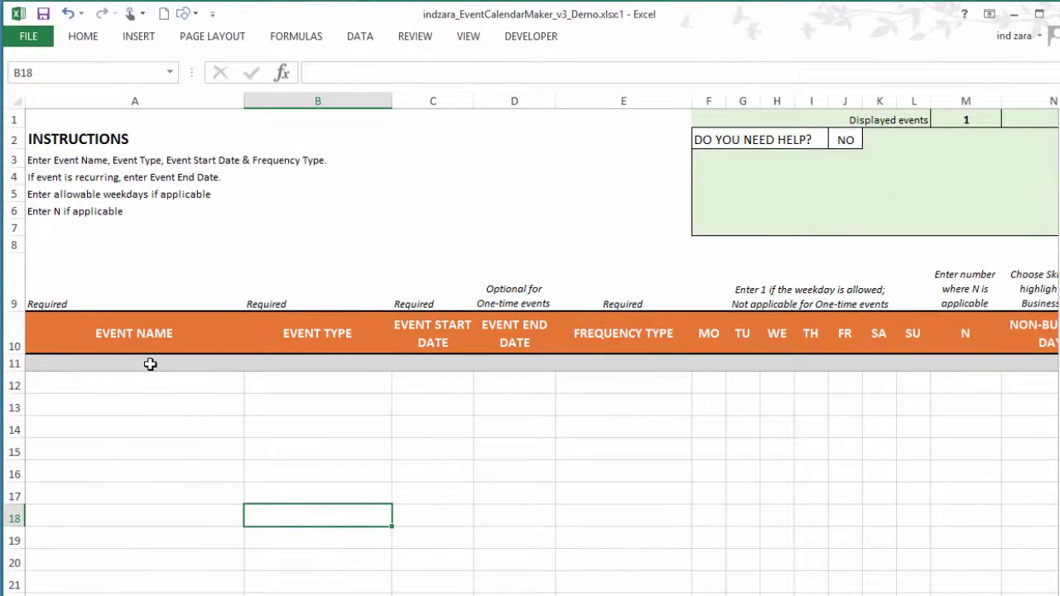
click(150, 365)
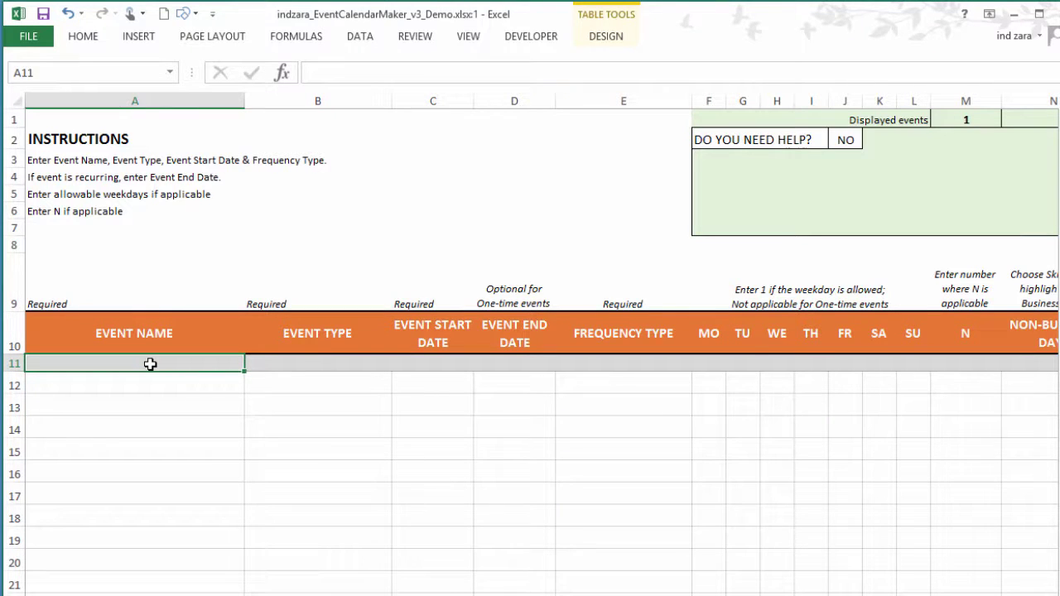
text(Company)
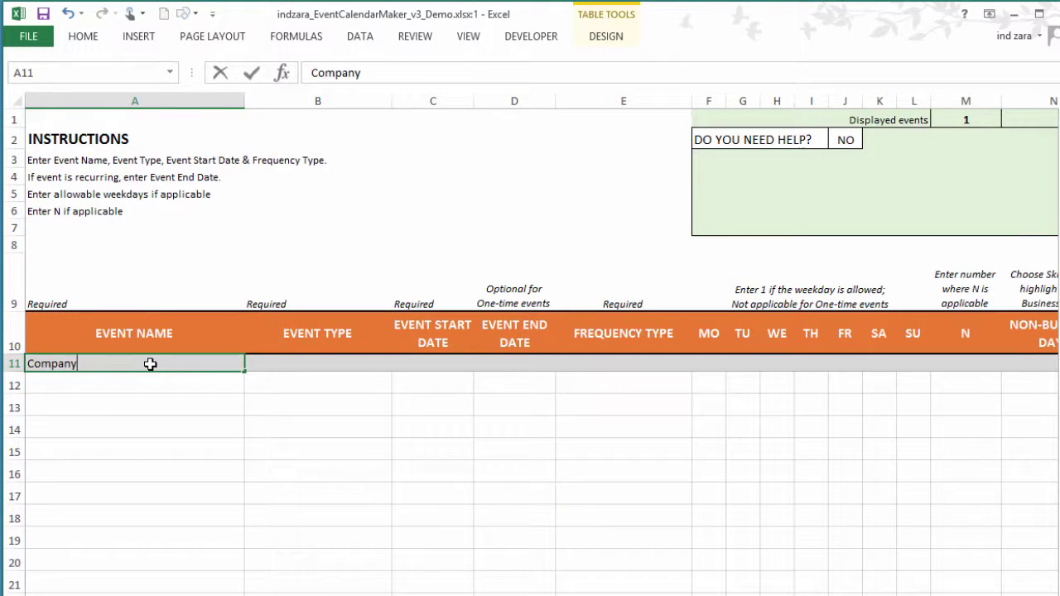
text( Holiday)
key(Return)
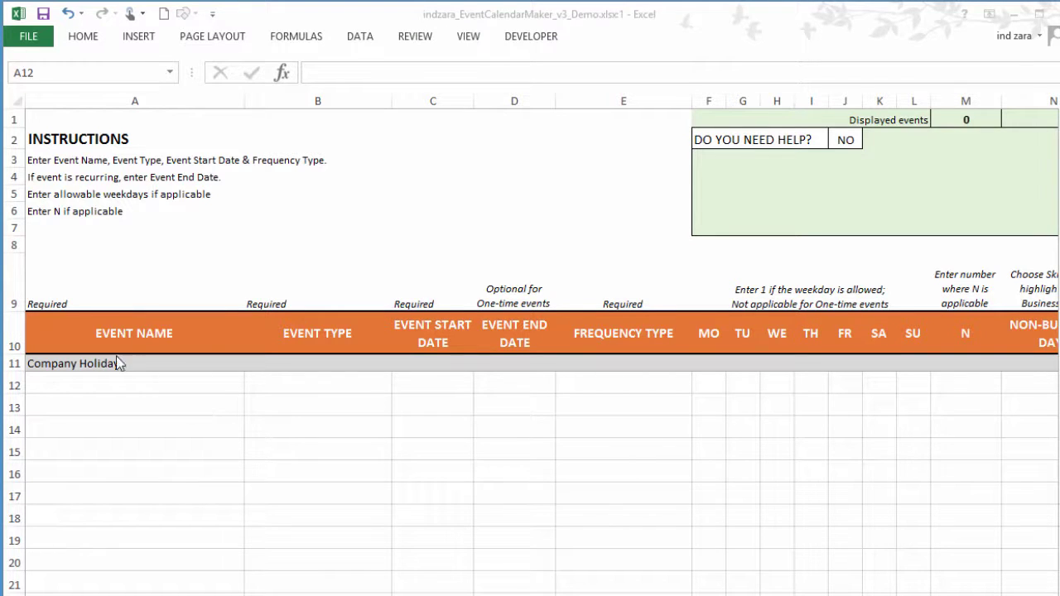
Give Company Holiday event type Holidays and start date 1/15/2016
click(370, 361)
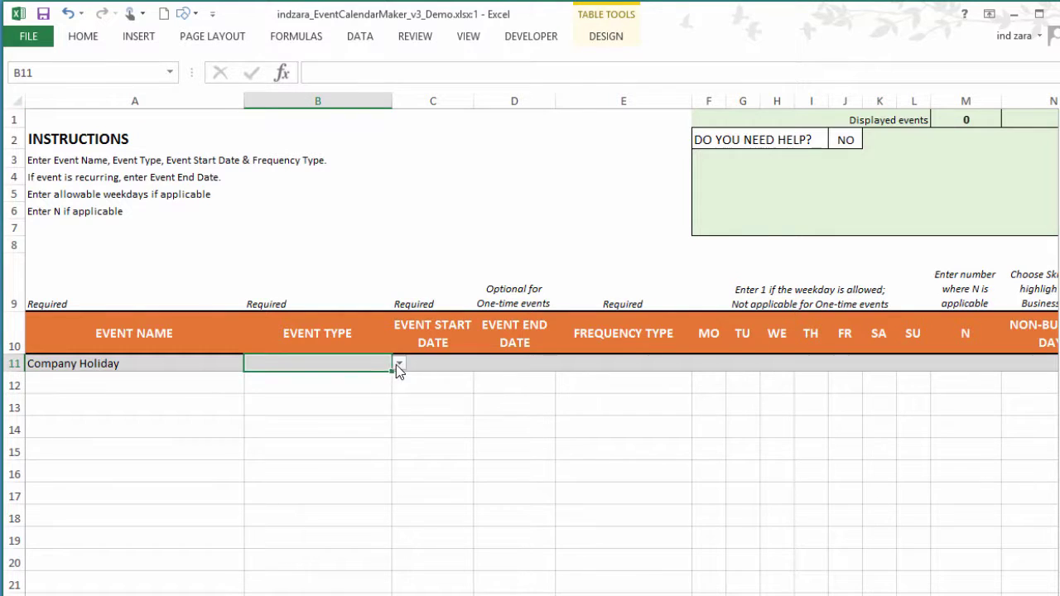
click(398, 365)
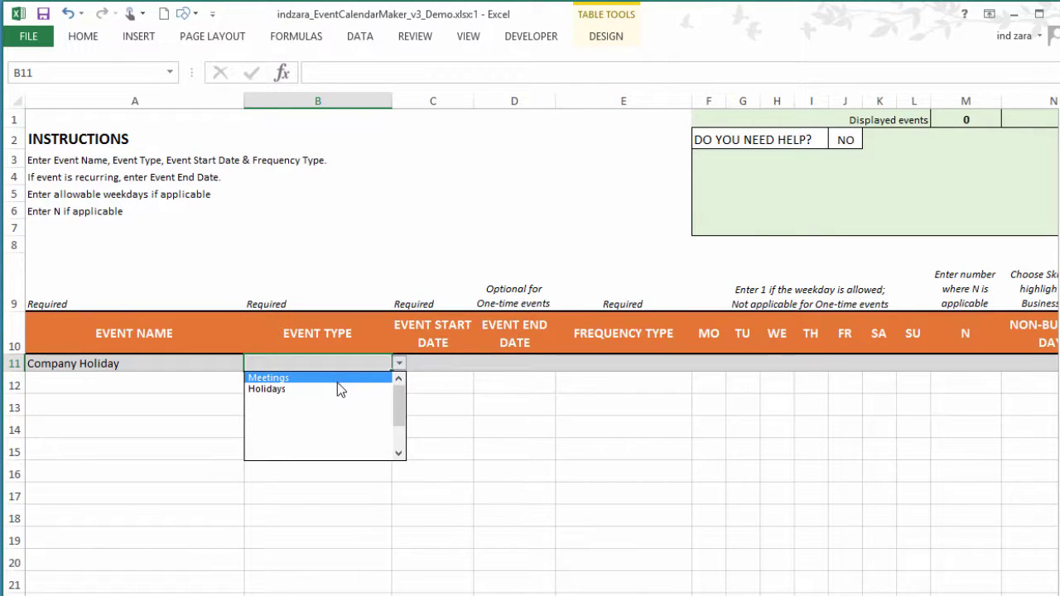
click(336, 389)
click(443, 369)
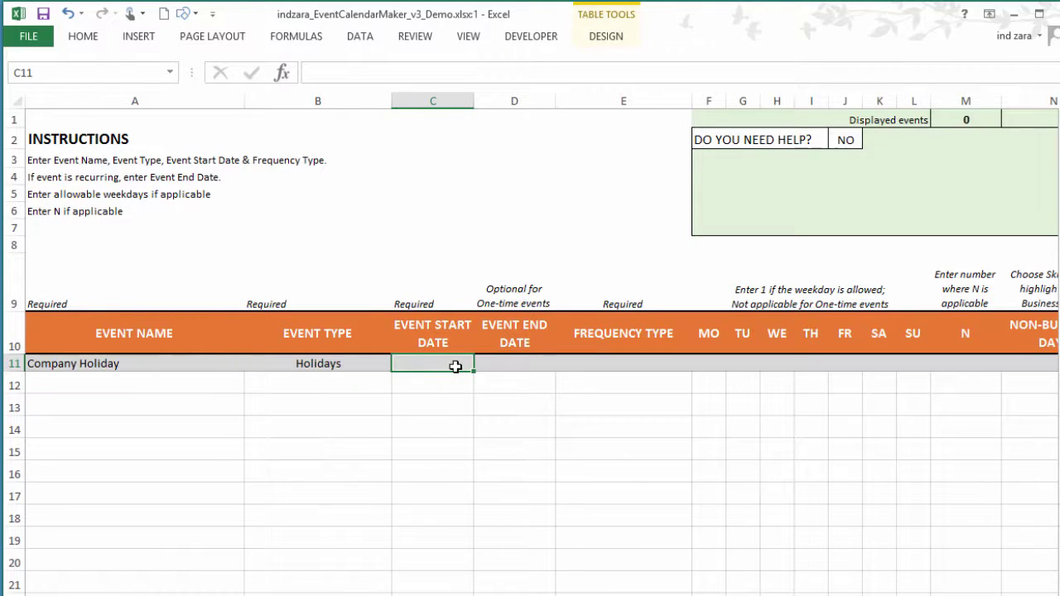
text(1/15/201)
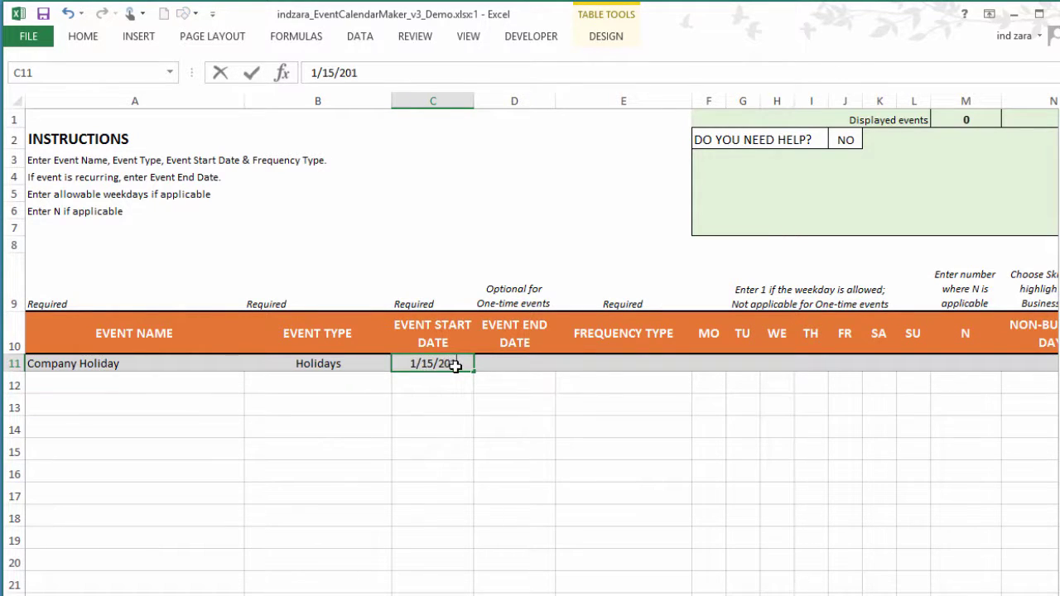
text(6)
key(Return)
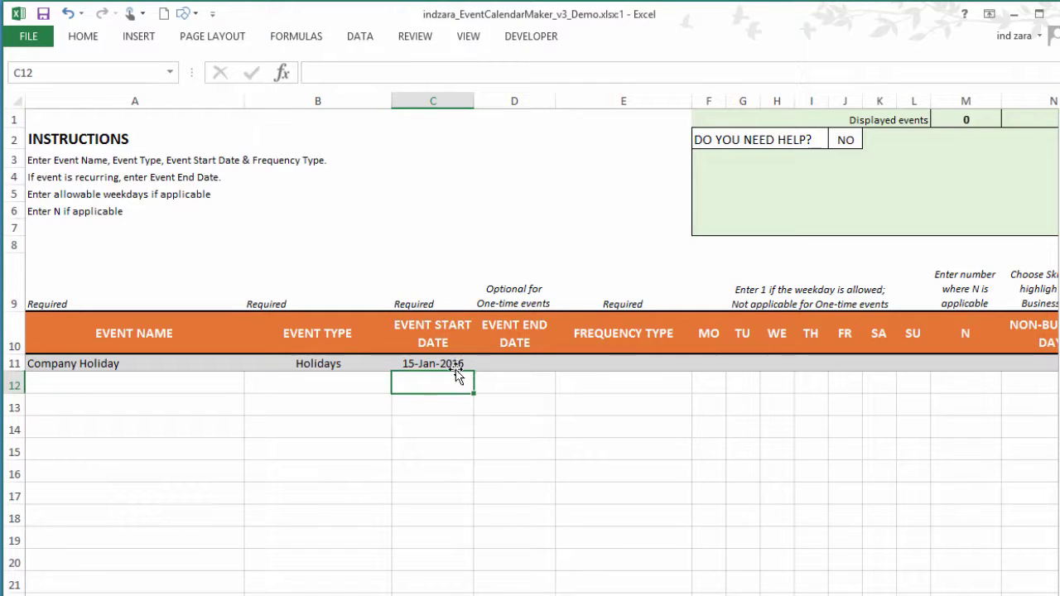
click(653, 365)
click(700, 364)
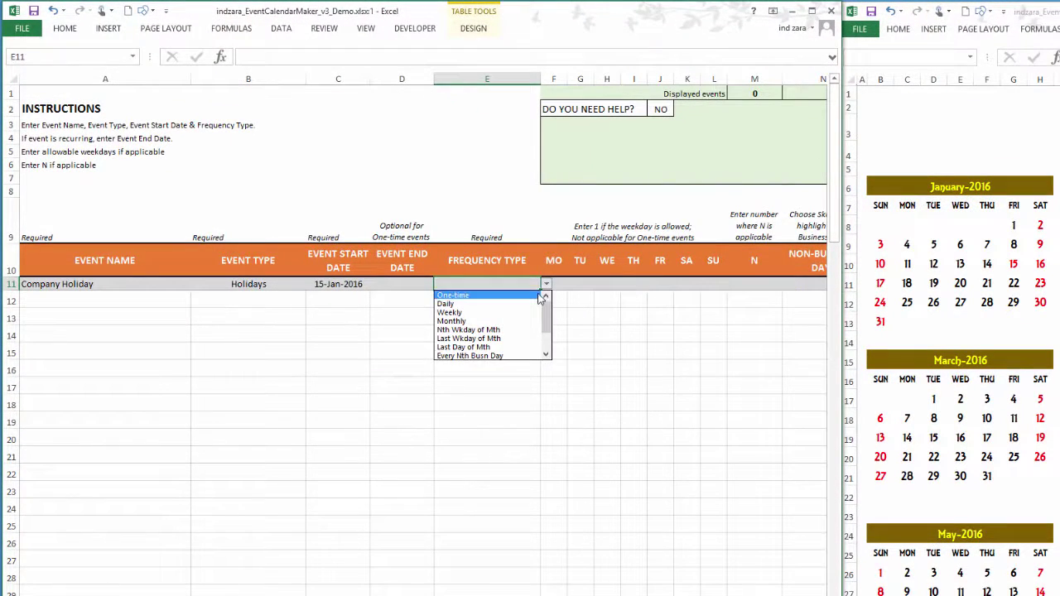
Set the Company Holiday's frequency to One-time and check the Holidays colour on Settings
click(460, 295)
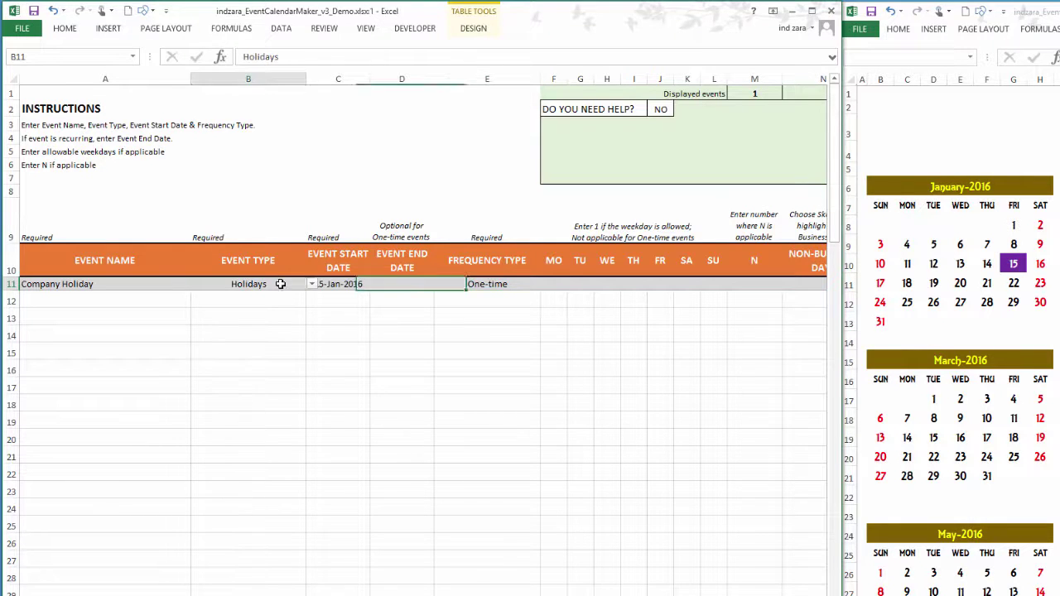
click(281, 283)
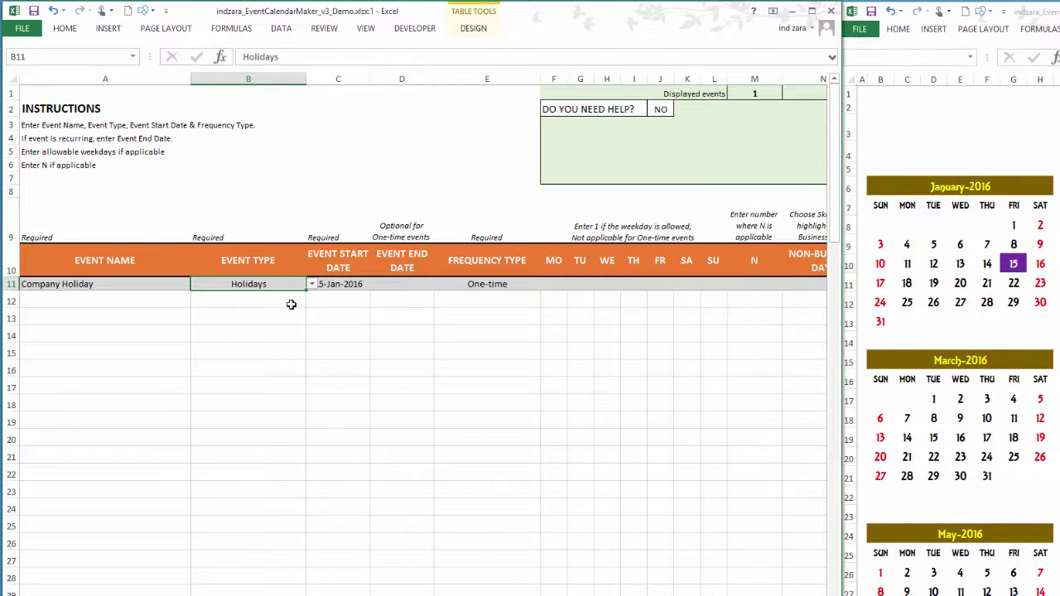
key(ctrl+Page_Up)
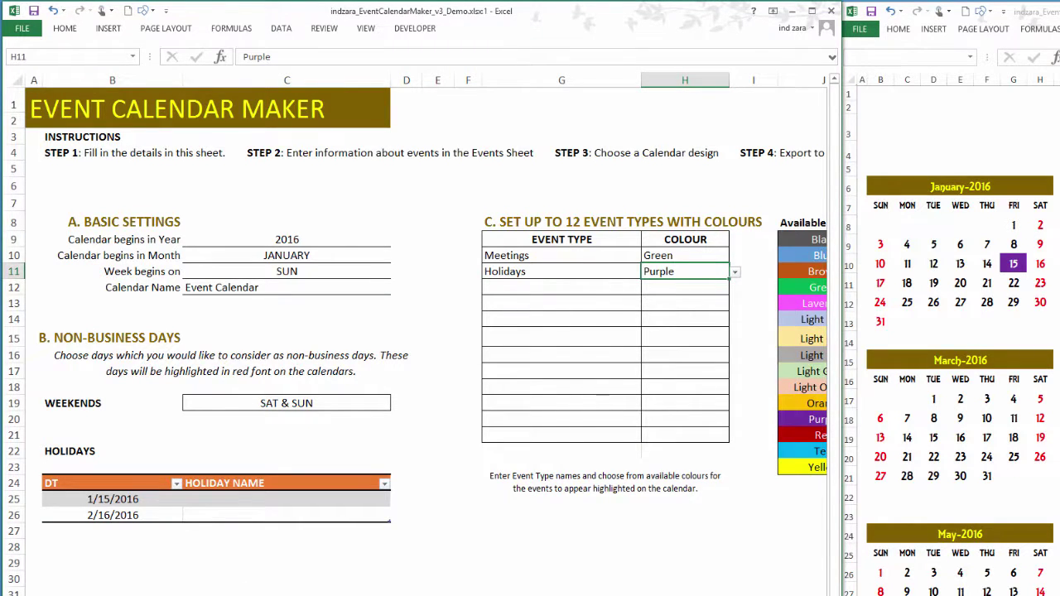
key(ctrl+Page_Down)
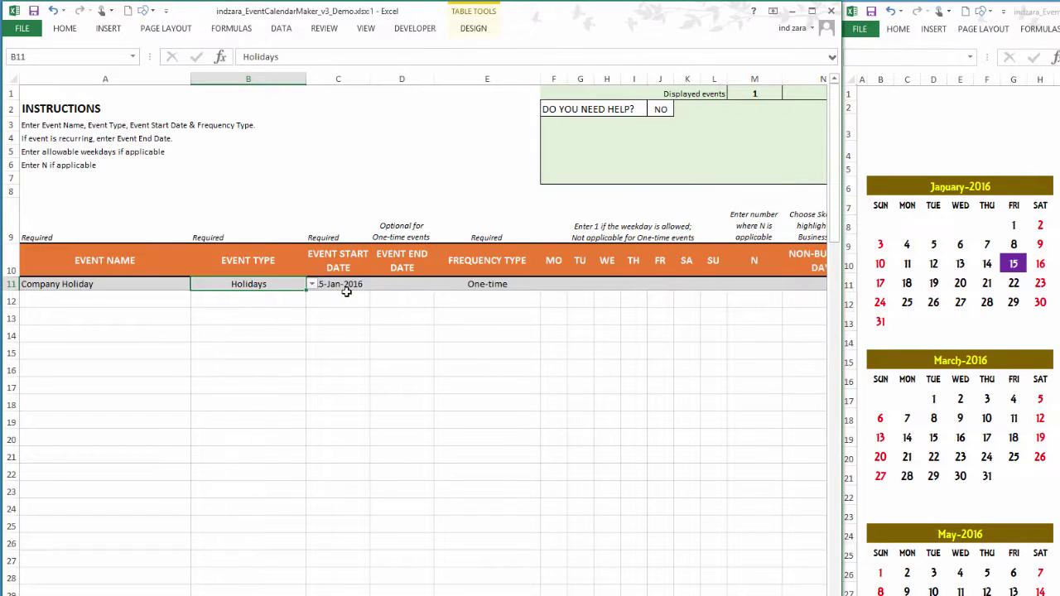
click(383, 284)
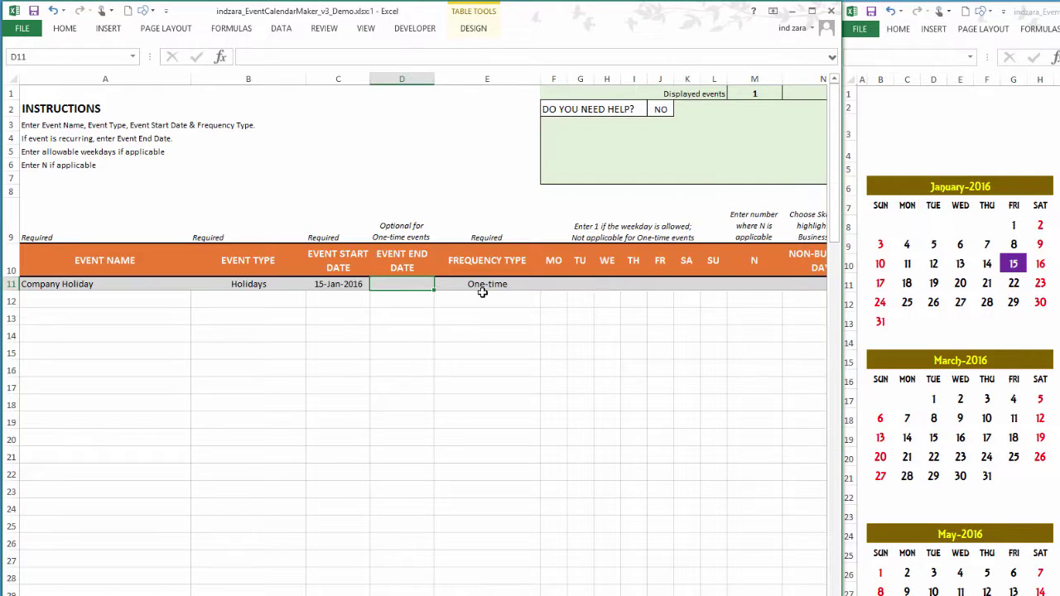
key(Return)
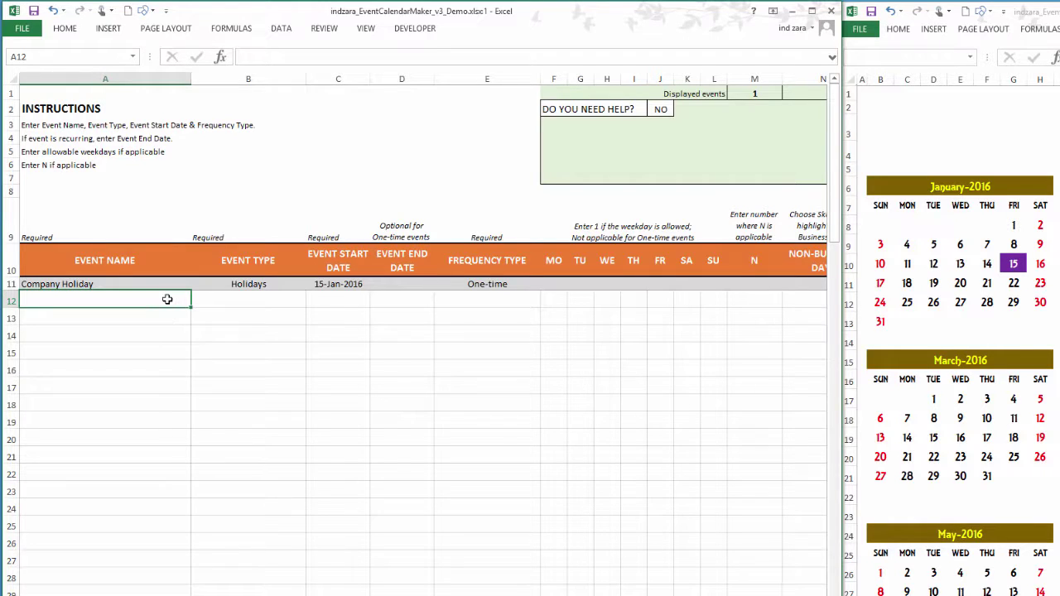
Add a Meeting event in row 12 with event type Meetings
text(Mee)
text(ting)
key(ctrl+Return)
click(295, 301)
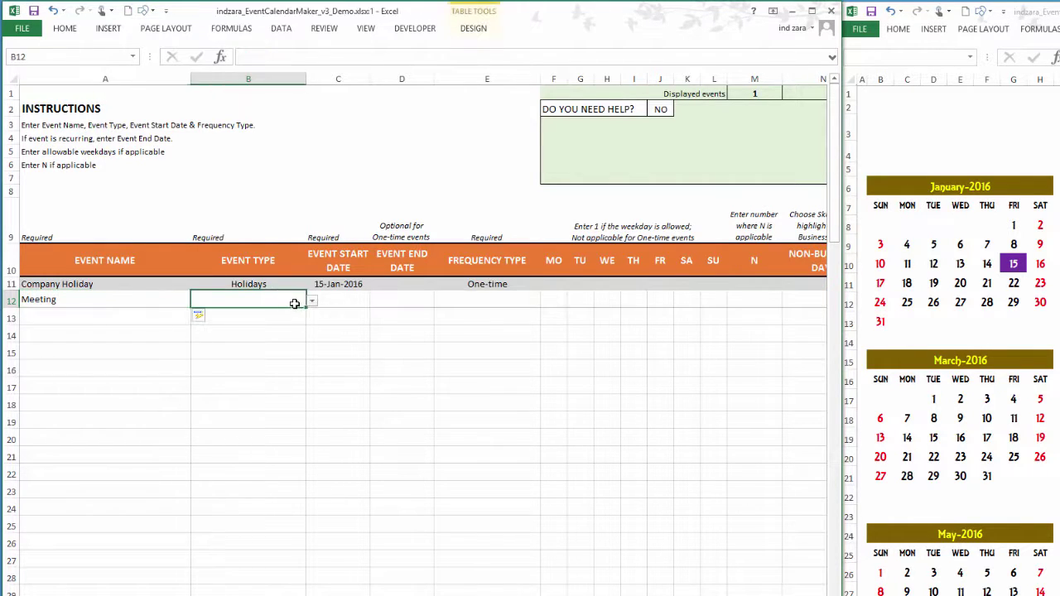
click(312, 301)
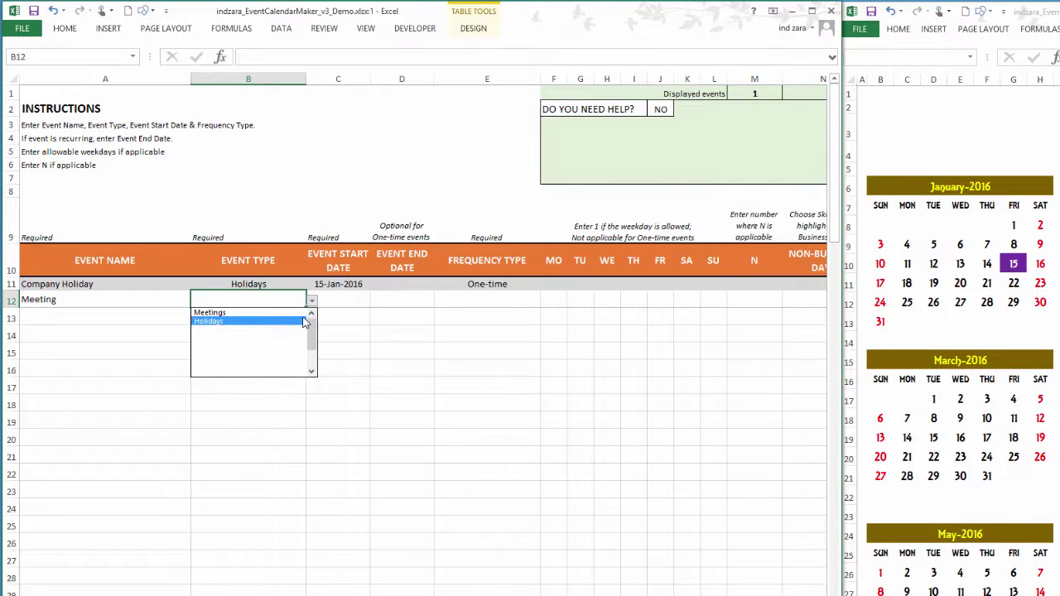
click(210, 312)
Give the Meeting start date 1/4/2016, end date 1/8/2016 and Daily frequency
click(343, 302)
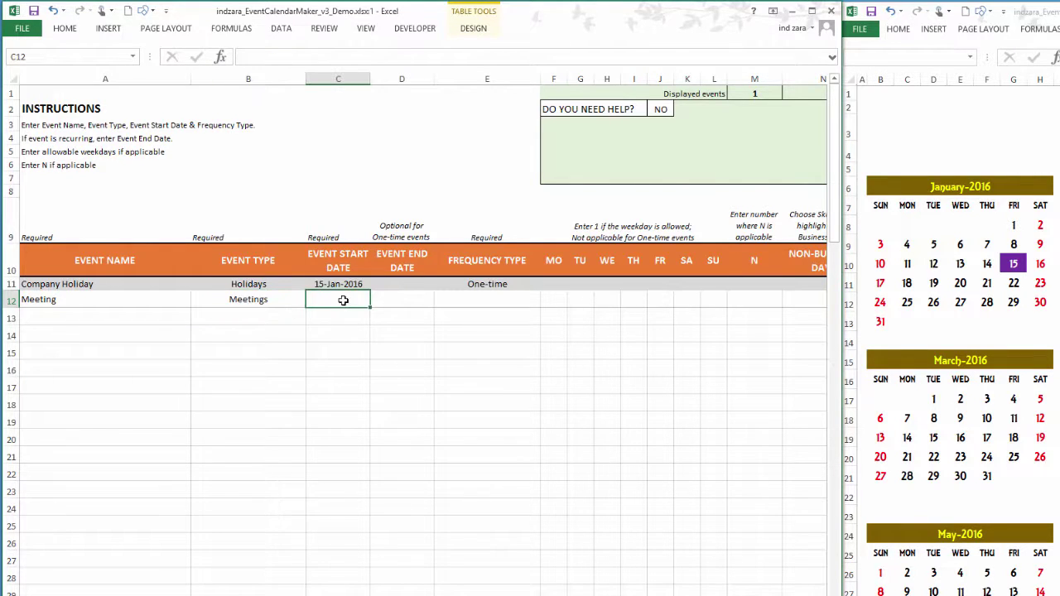
text(1/4/2)
text(016)
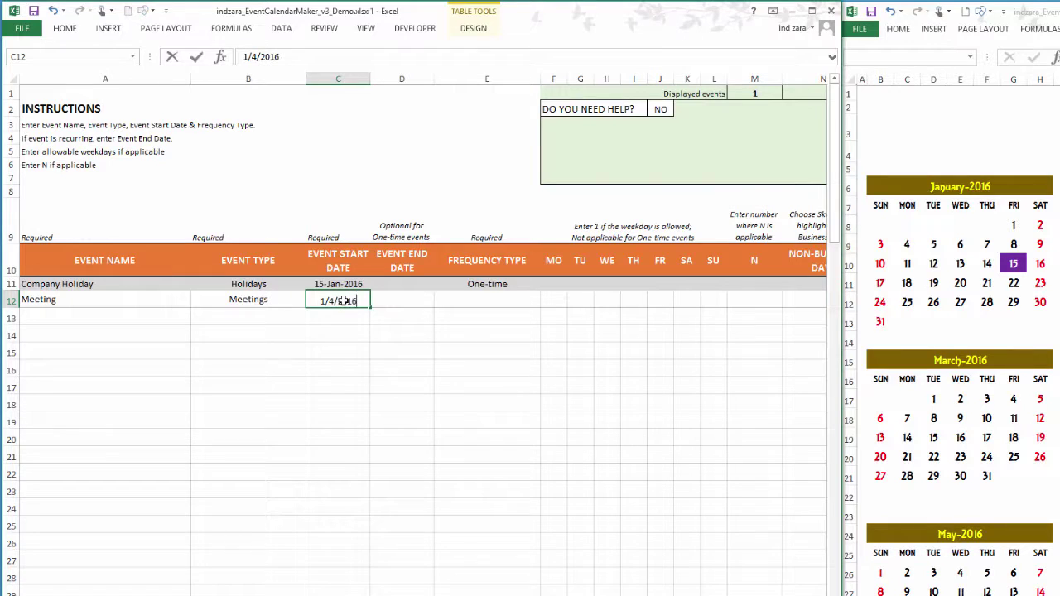
key(Tab)
text(1/)
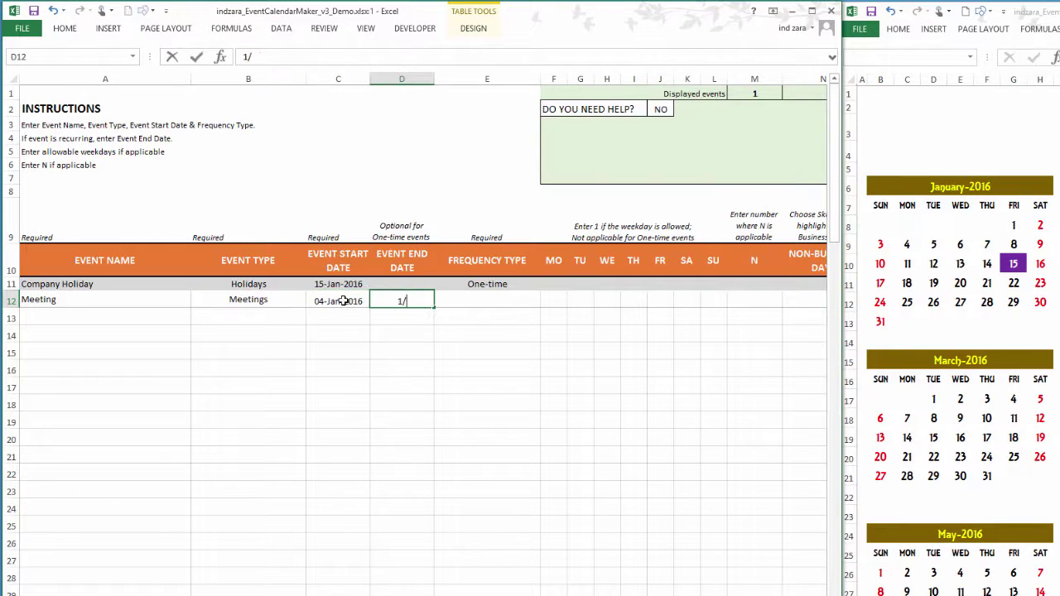
text(8/2)
text(015)
key(BackSpace)
text(6)
key(Tab)
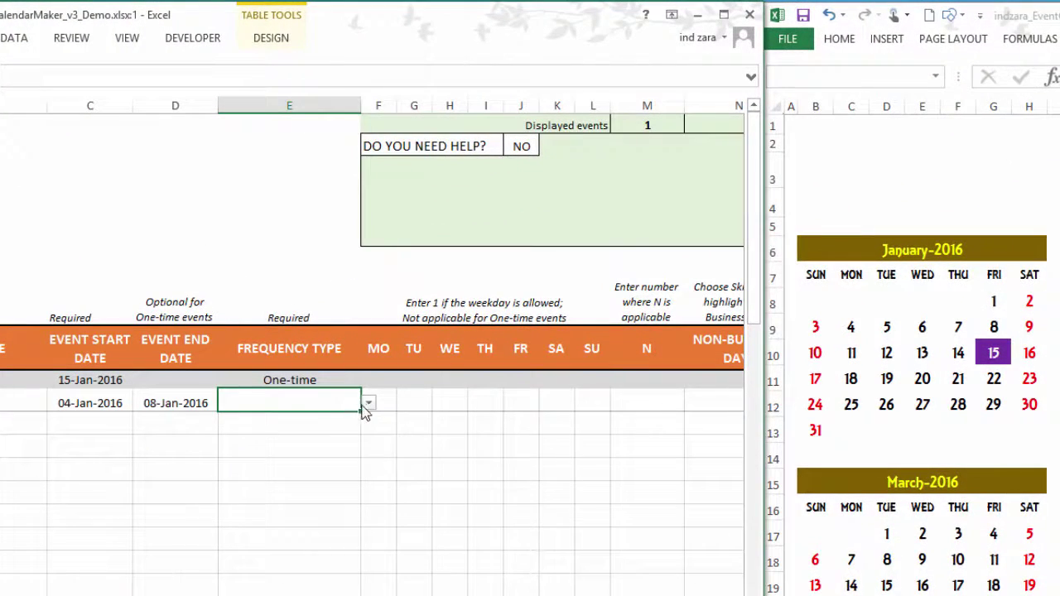
click(368, 404)
click(355, 431)
click(463, 403)
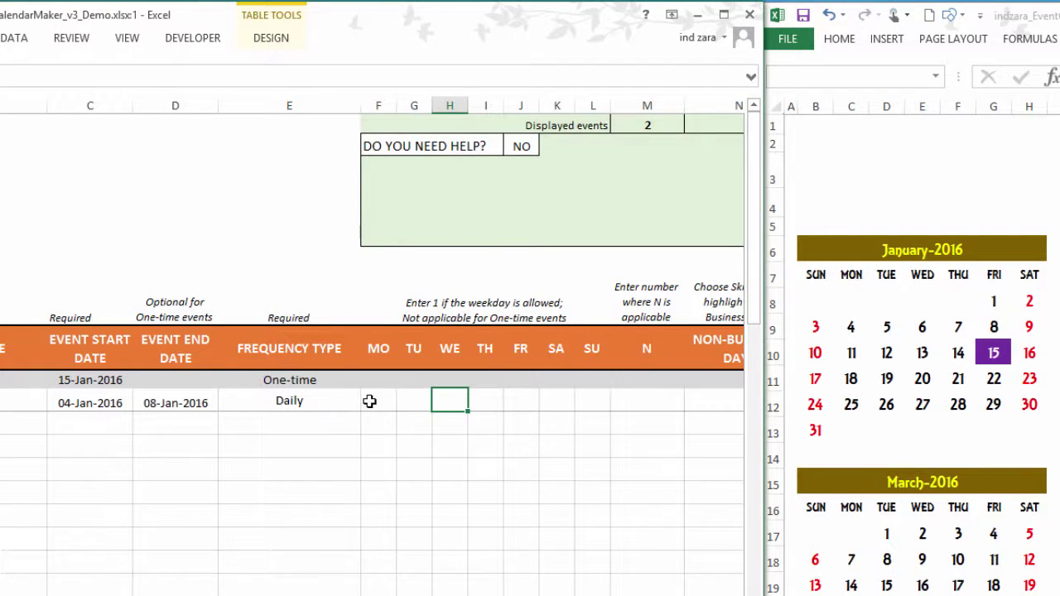
Fill 1 across the Meeting's MO through FR cells with Ctrl+R
drag(373, 402, 597, 401)
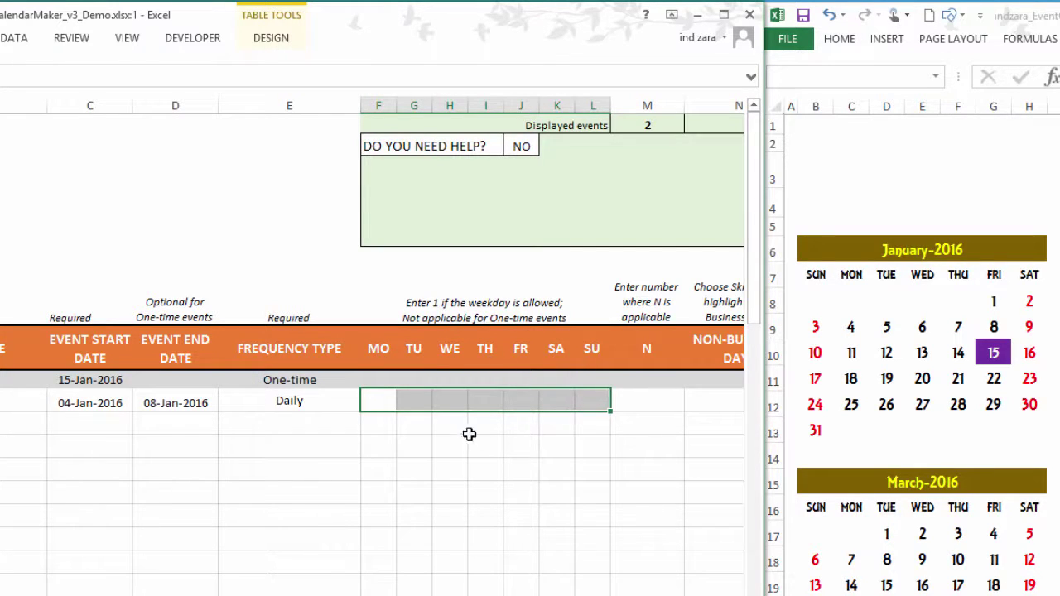
click(380, 404)
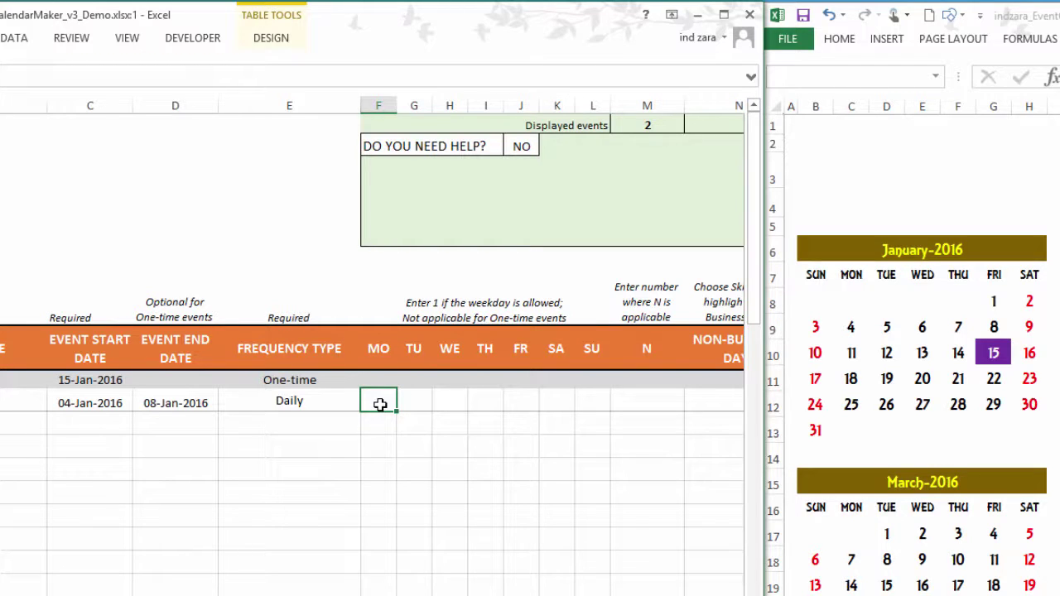
drag(379, 404, 521, 402)
text(1)
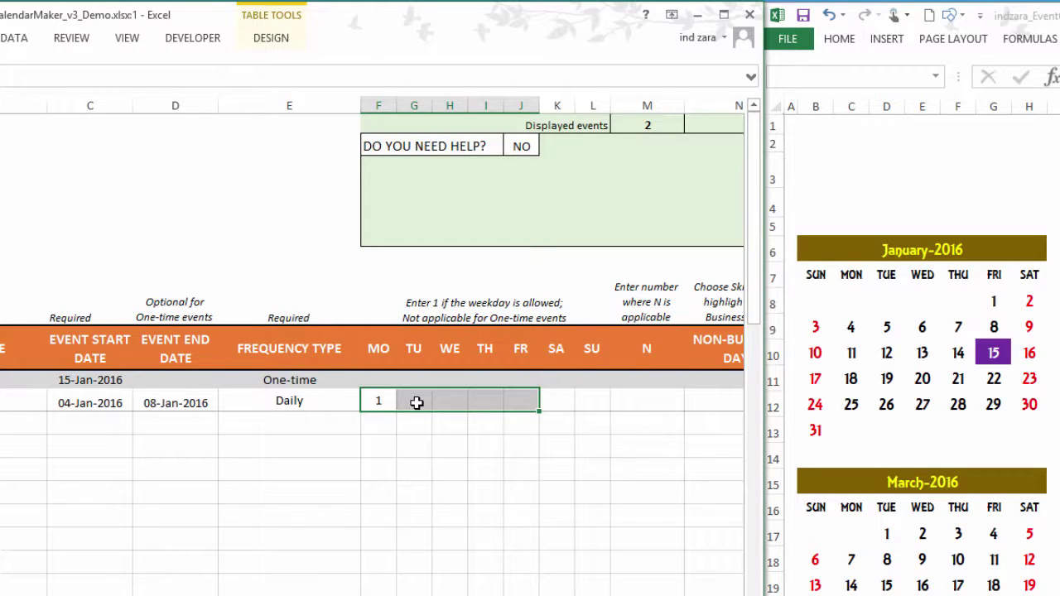
key(ctrl+r)
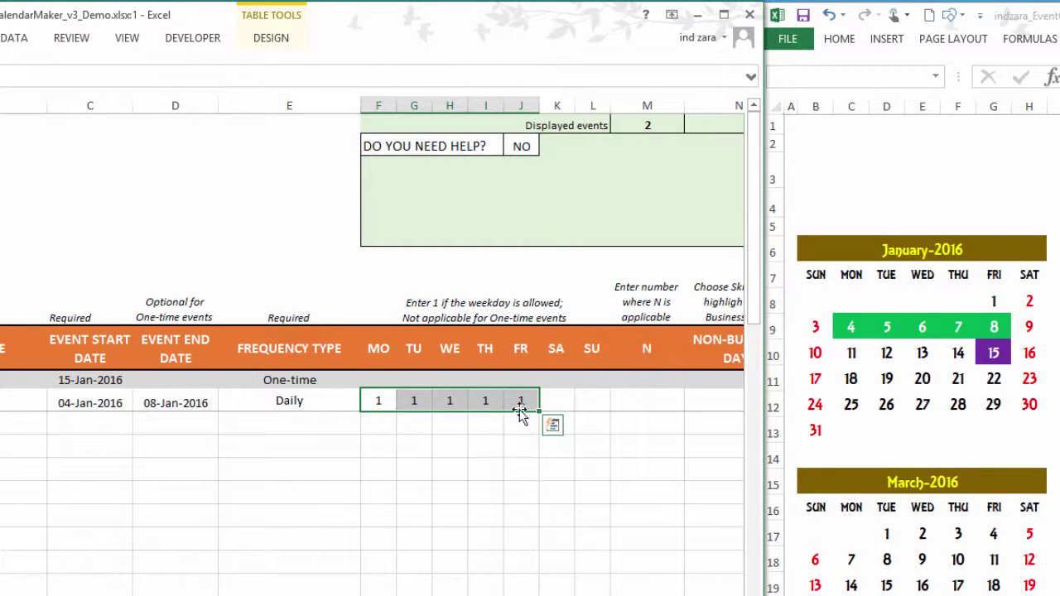
click(378, 401)
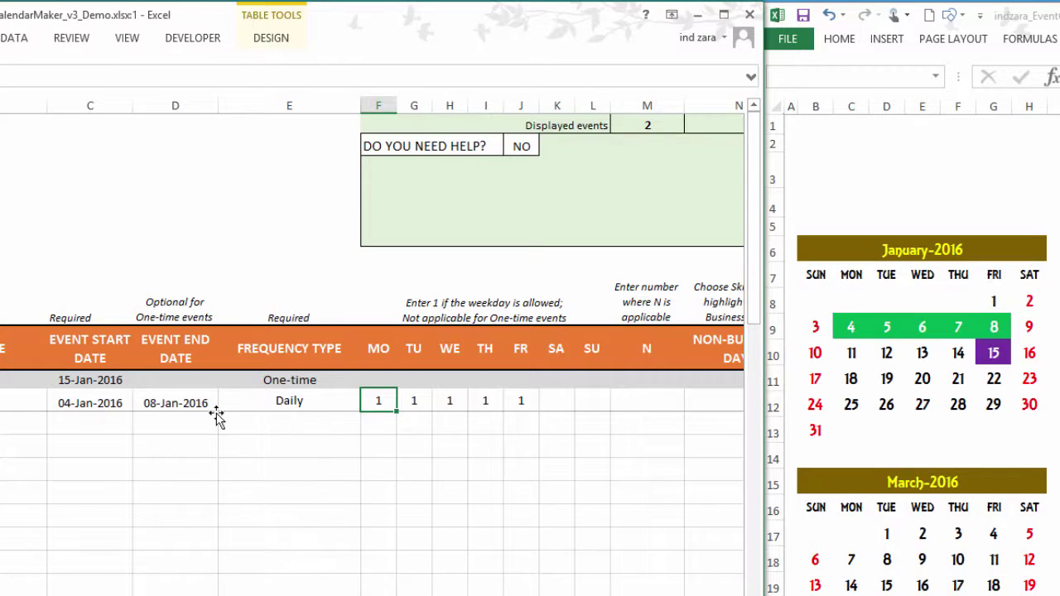
Set the Meeting's N interval to 3
click(630, 406)
text(2)
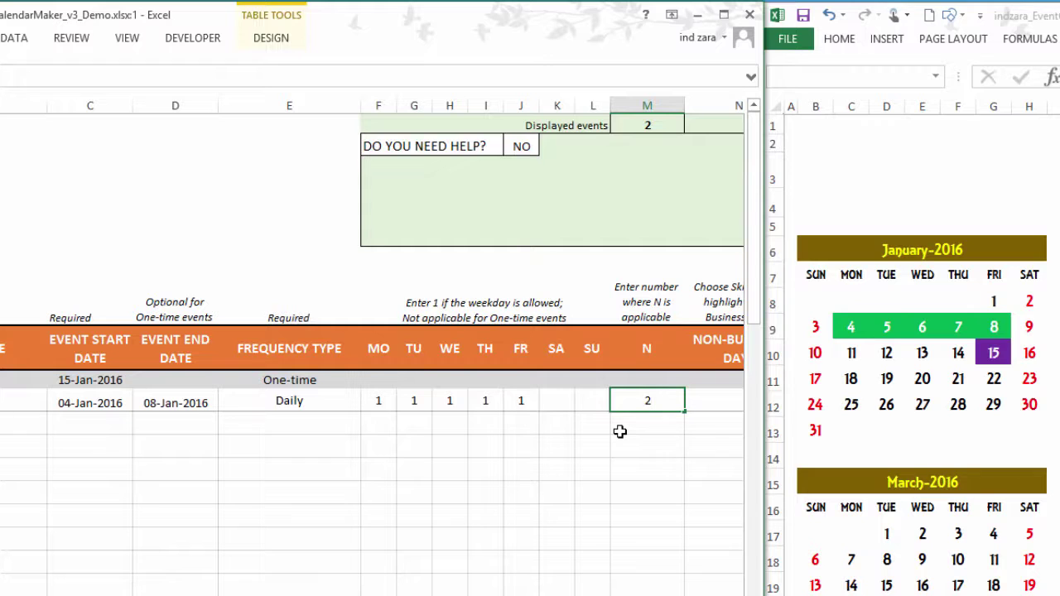
click(620, 431)
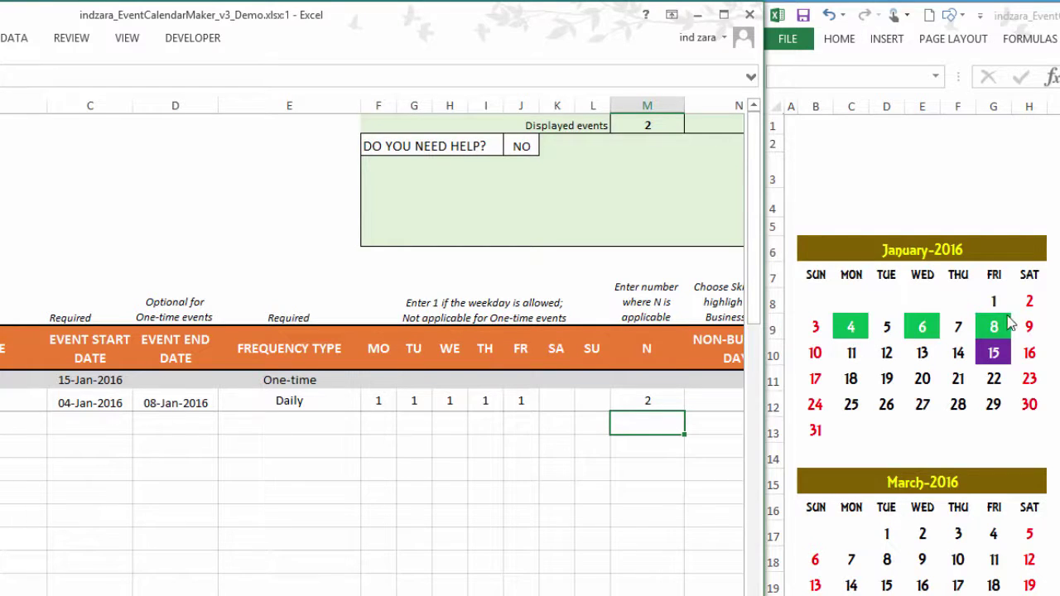
click(675, 402)
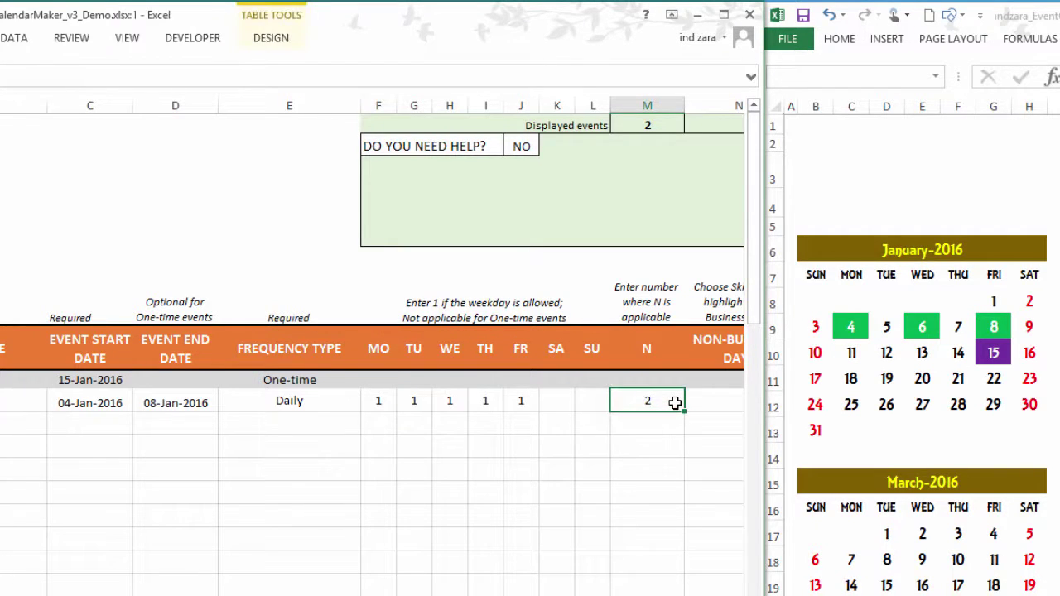
text(3)
key(Return)
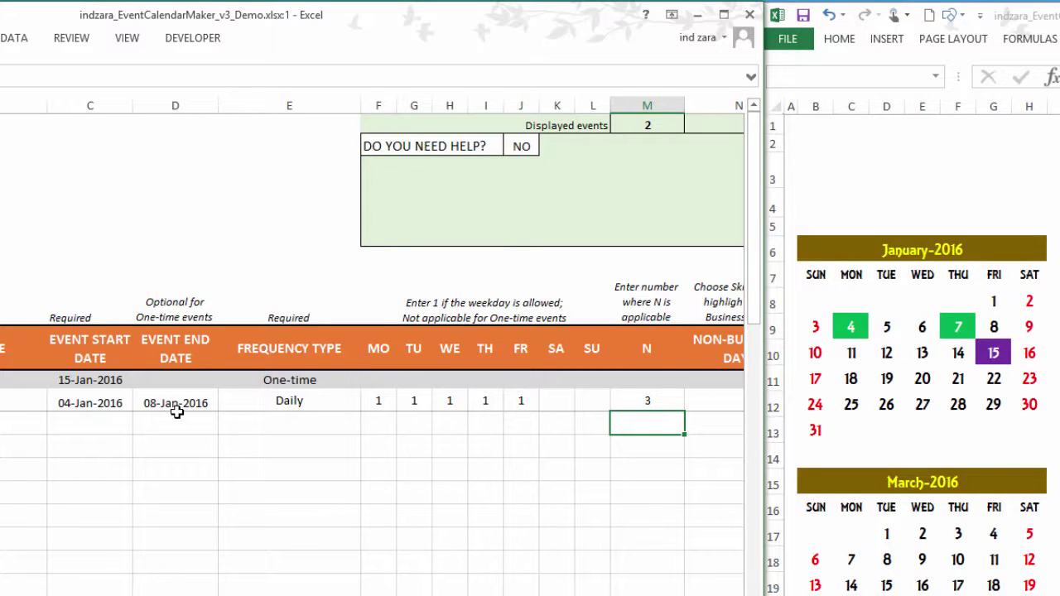
click(669, 405)
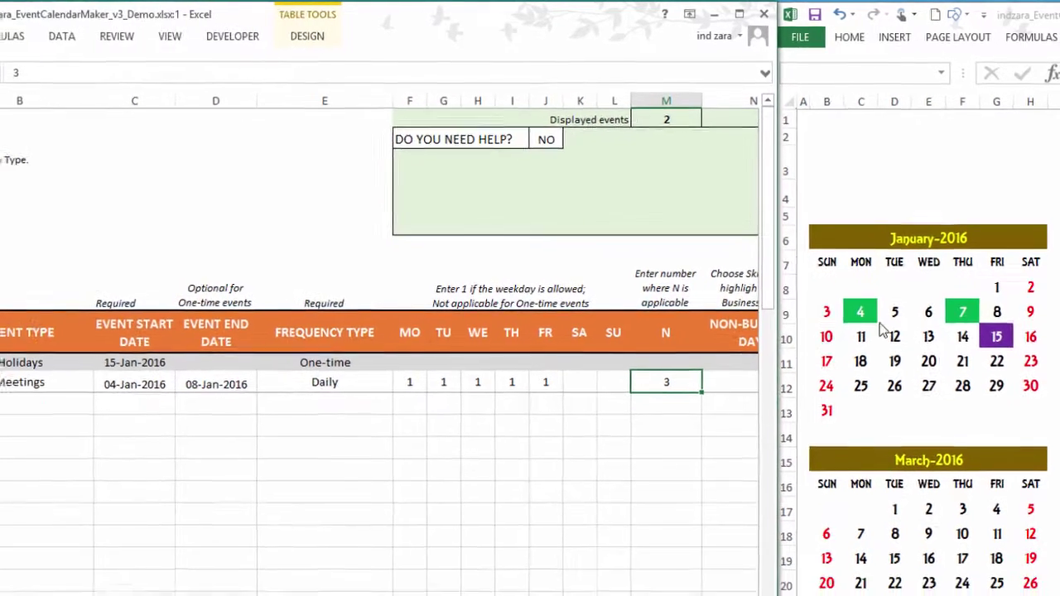
Change the Meeting's event type in B12 to Holidays
click(101, 367)
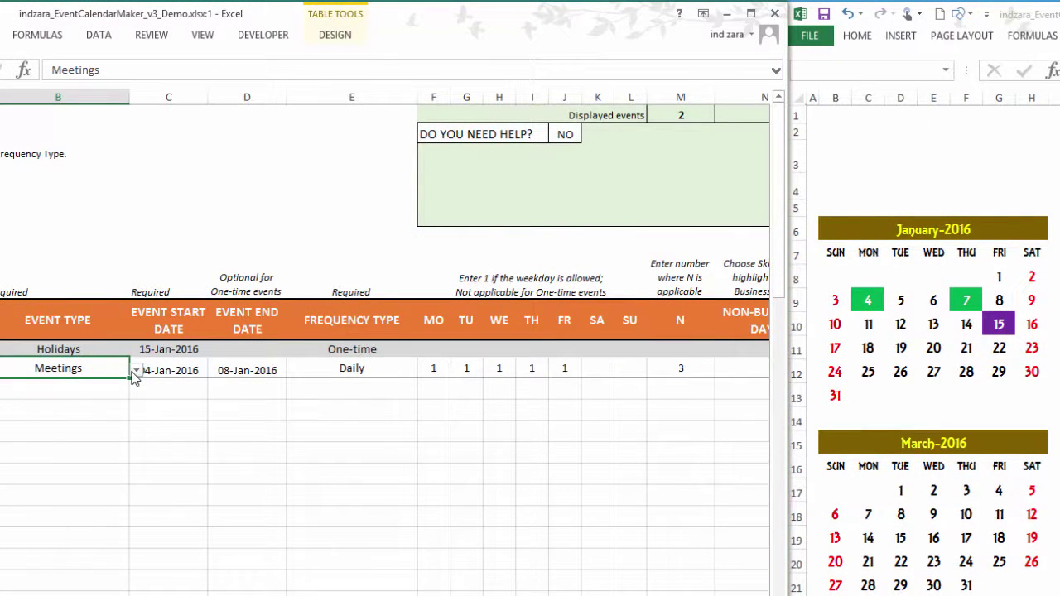
click(135, 371)
click(107, 391)
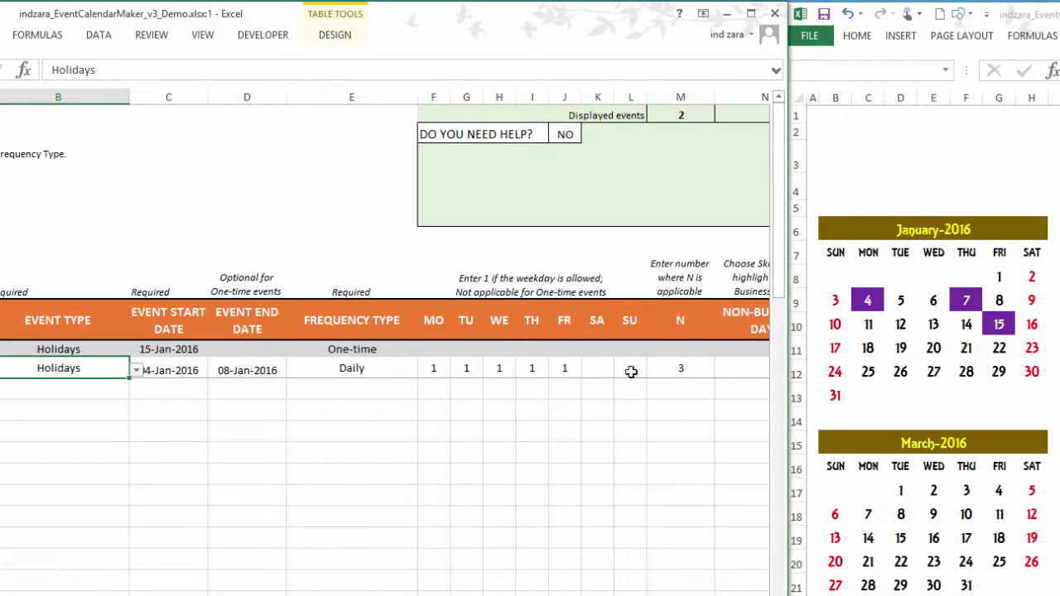
Switch the row's event type back to Meetings and clear its daily settings in E12:M12
click(136, 371)
click(136, 386)
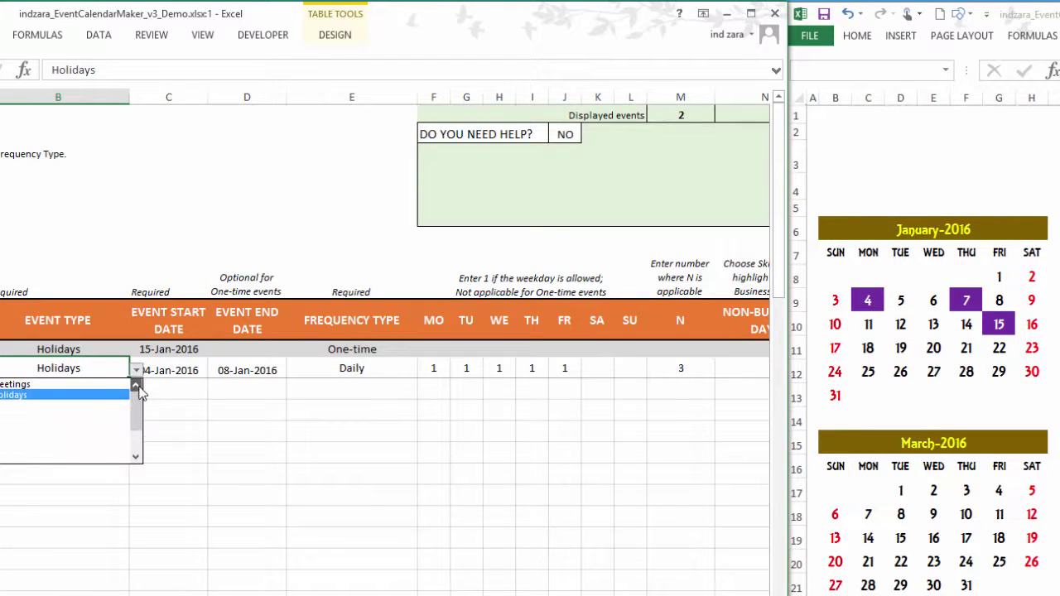
click(115, 385)
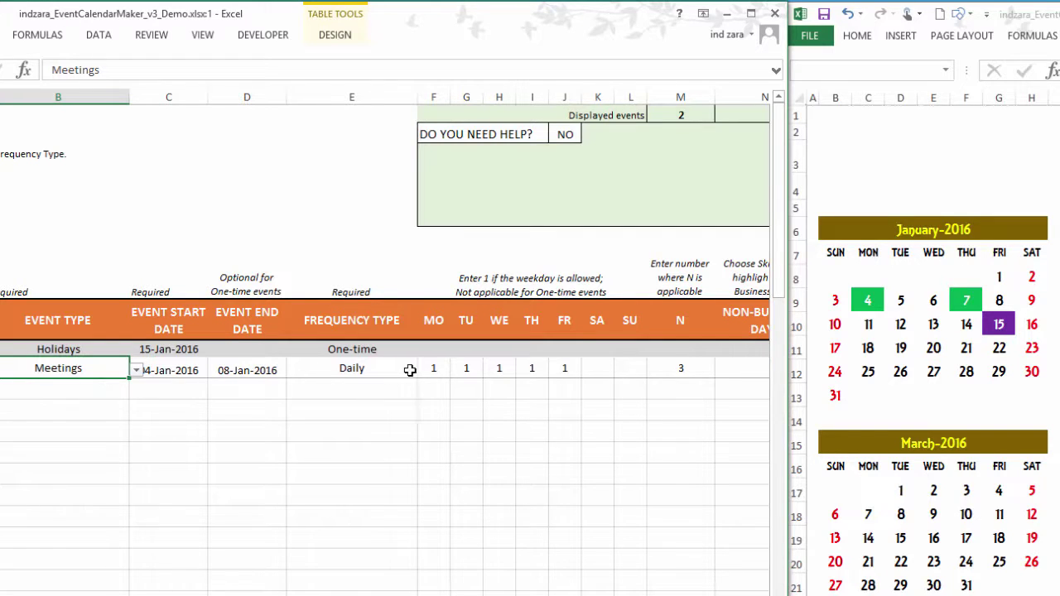
drag(677, 373, 534, 385)
drag(417, 381, 379, 369)
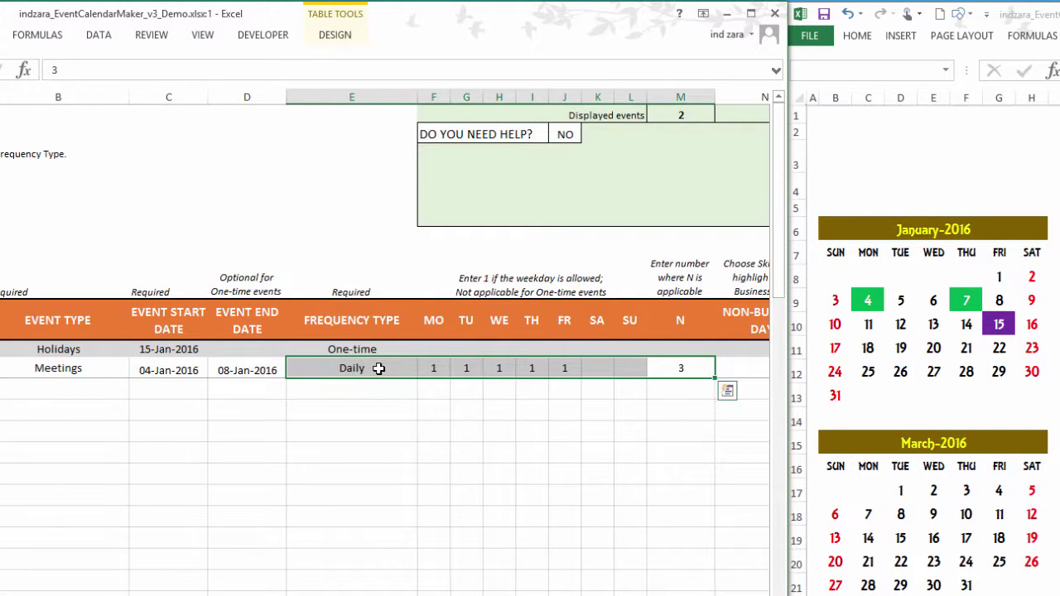
key(Delete)
click(379, 369)
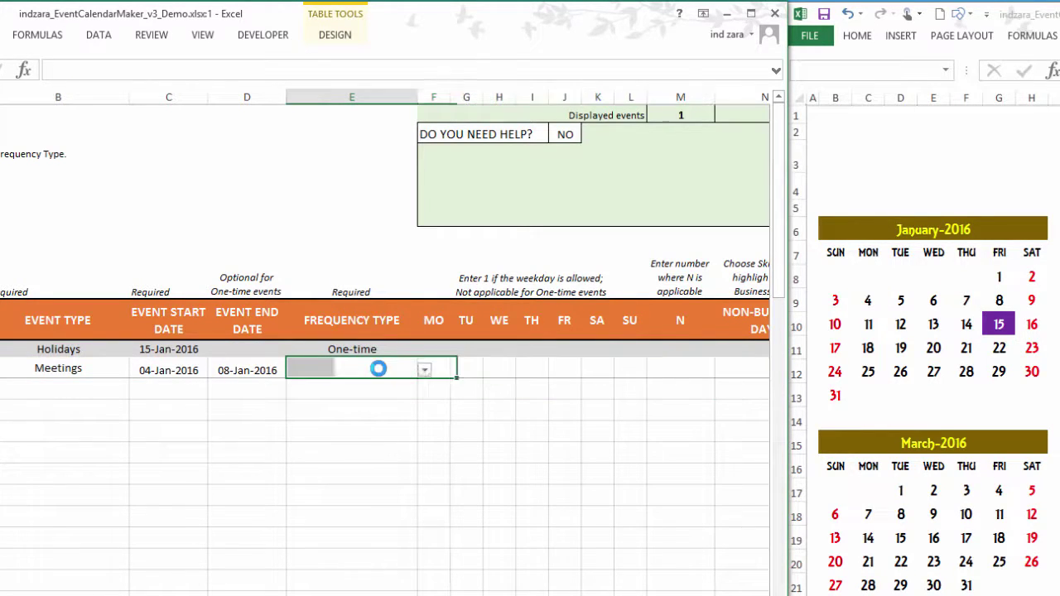
Change the meeting's end date in D12 to 29-Feb-2016
click(233, 367)
double_click(233, 368)
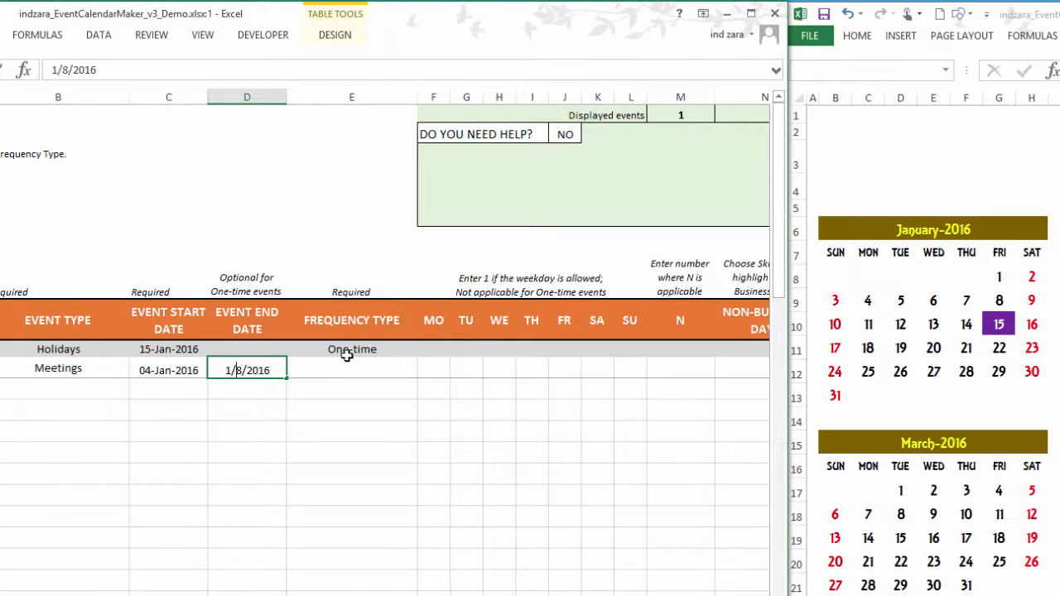
key(Delete)
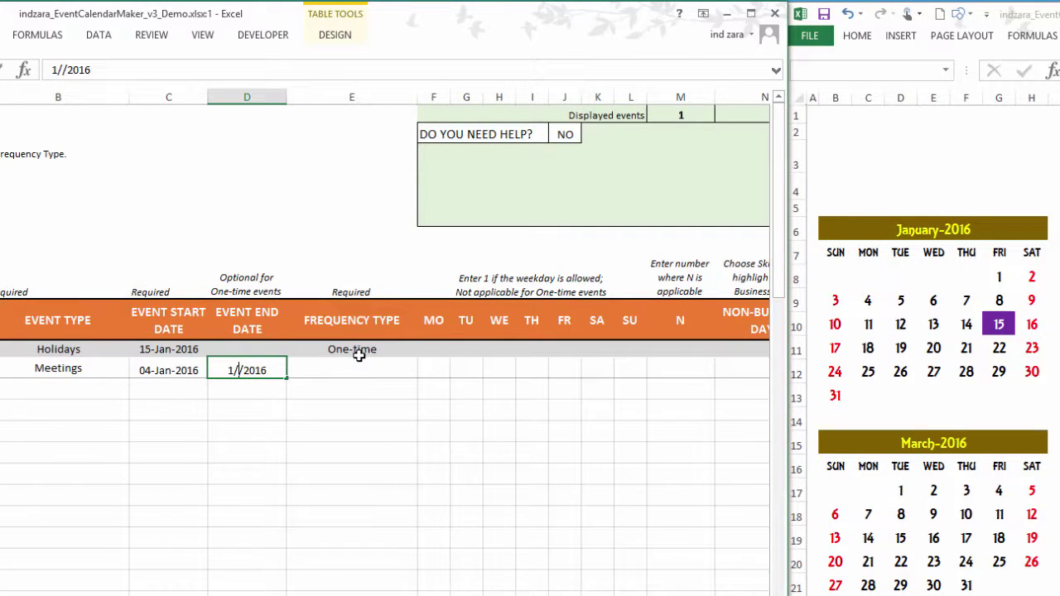
key(BackSpace)
key(BackSpace)
text(2/)
text(29)
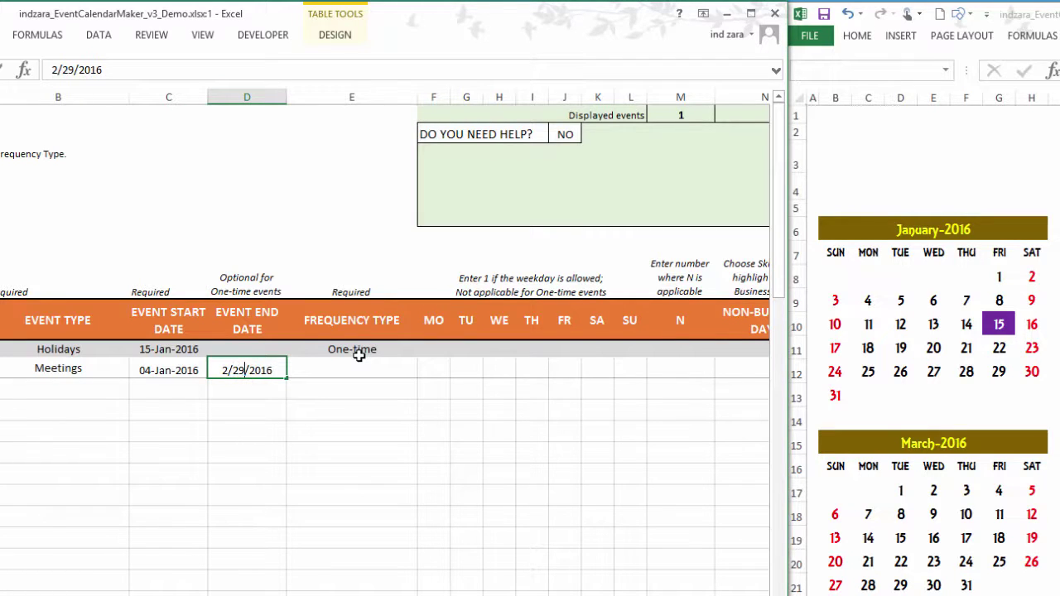
click(379, 364)
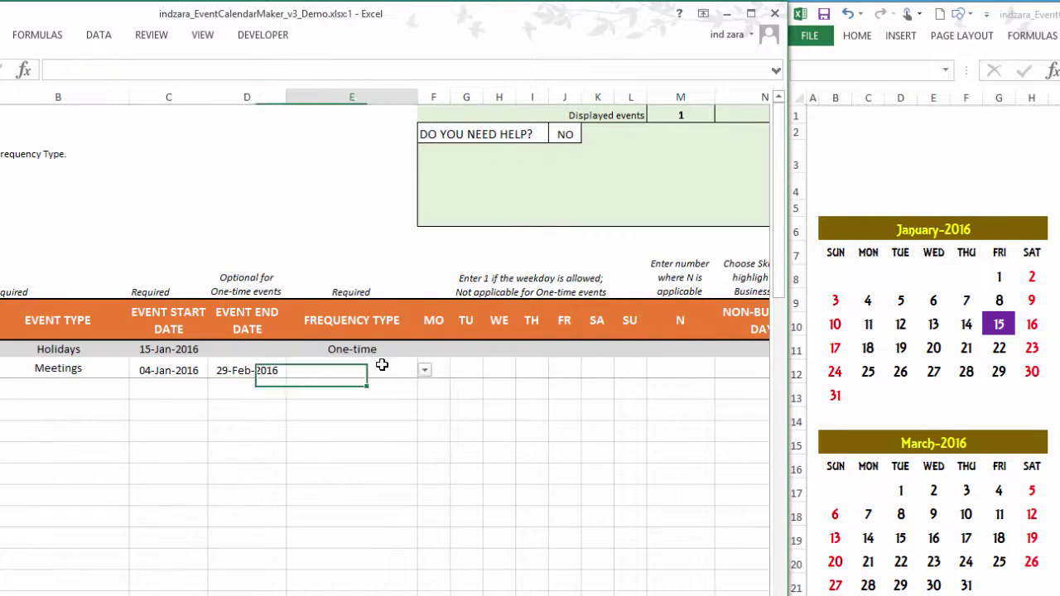
Set the meeting's frequency type to Weekly
click(424, 372)
click(413, 405)
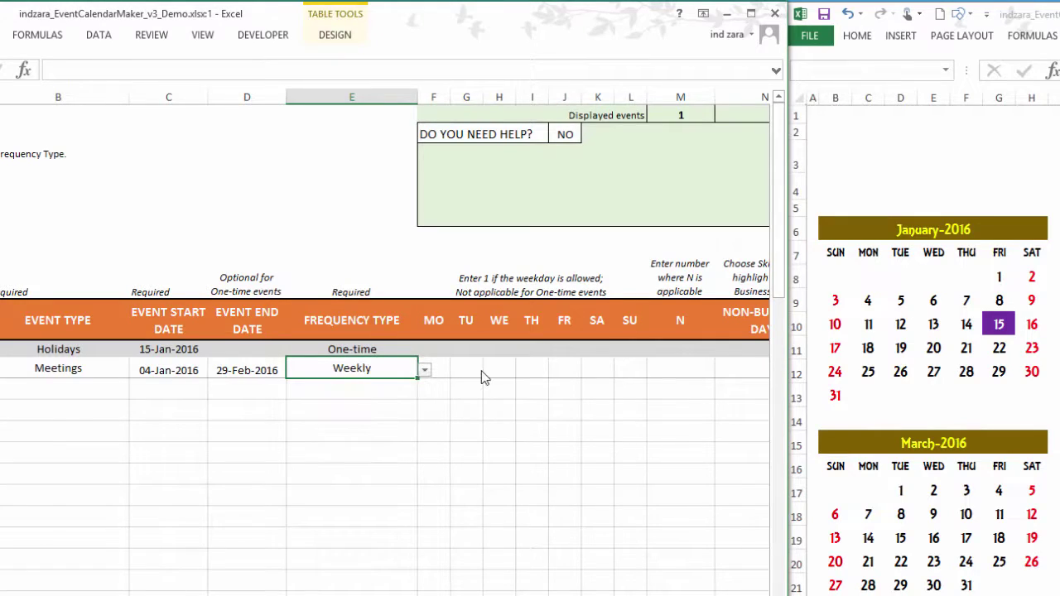
click(460, 368)
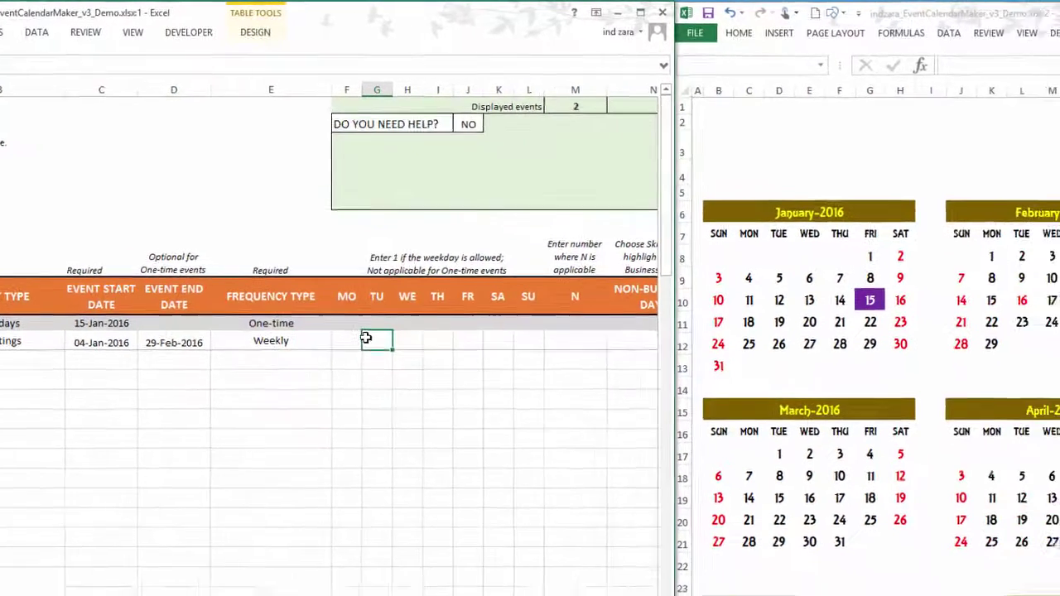
Flag Monday with 1 and set N to 2, then 3, so the meeting repeats every third week
click(293, 323)
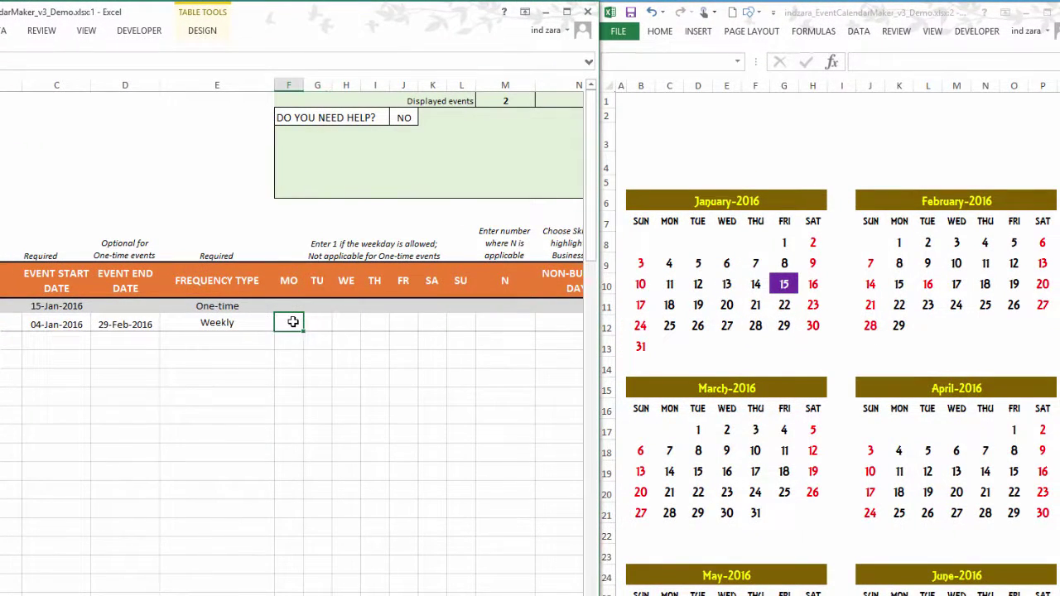
text(1)
click(328, 322)
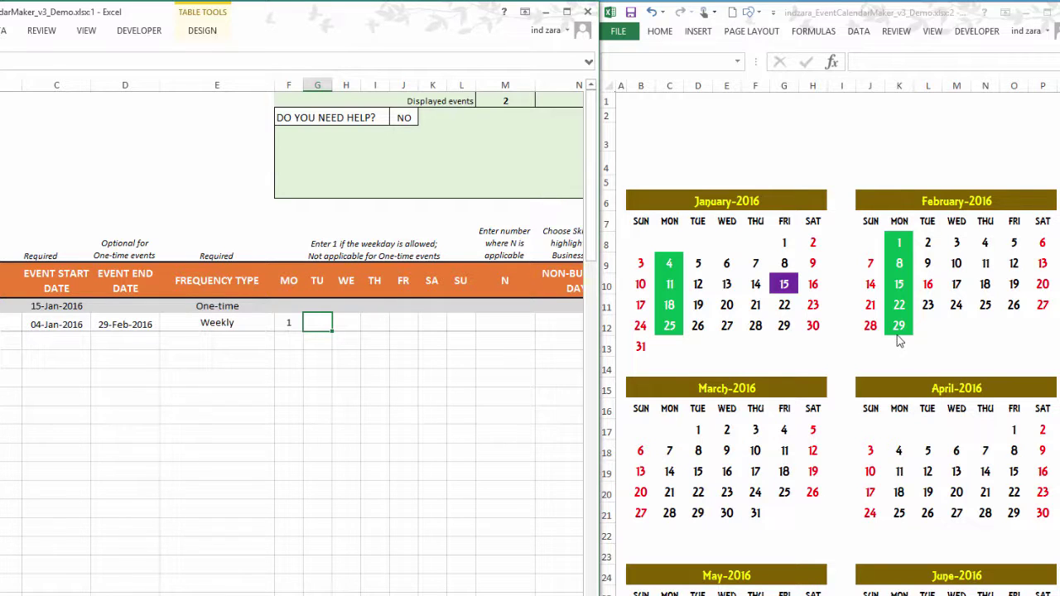
click(510, 326)
text(2)
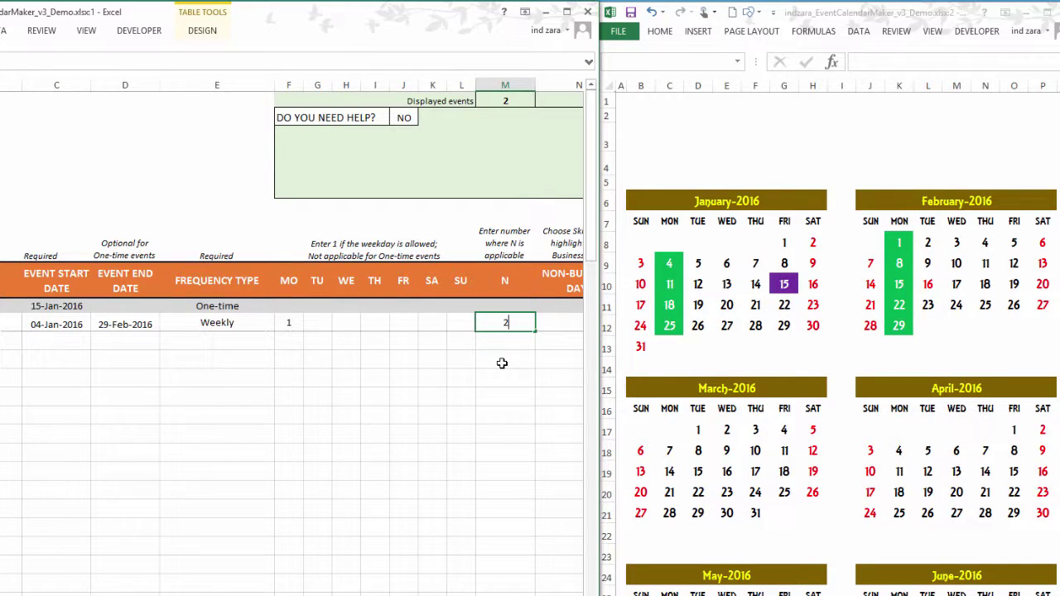
key(Return)
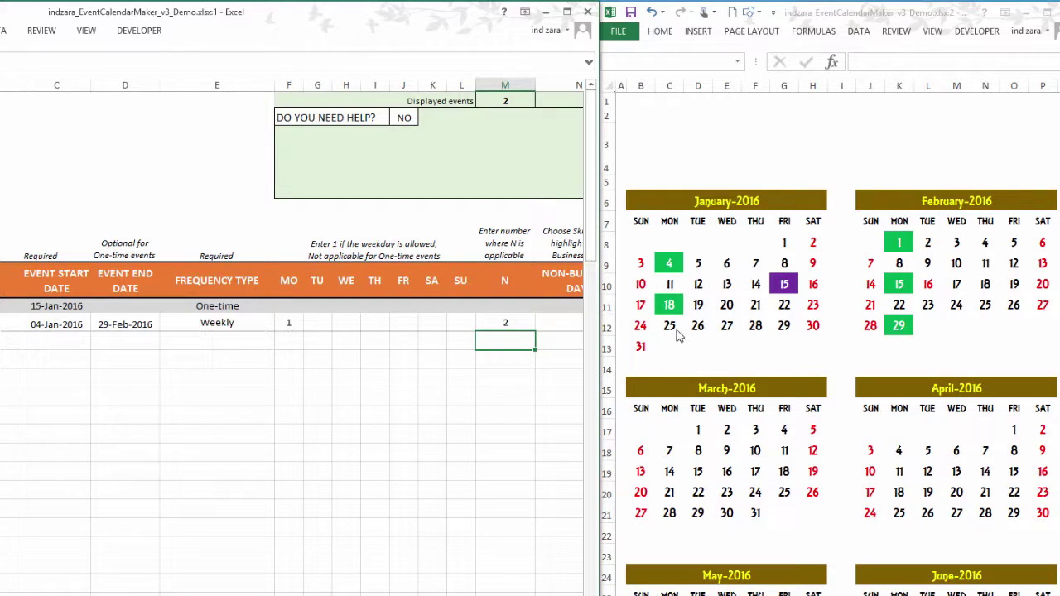
click(531, 320)
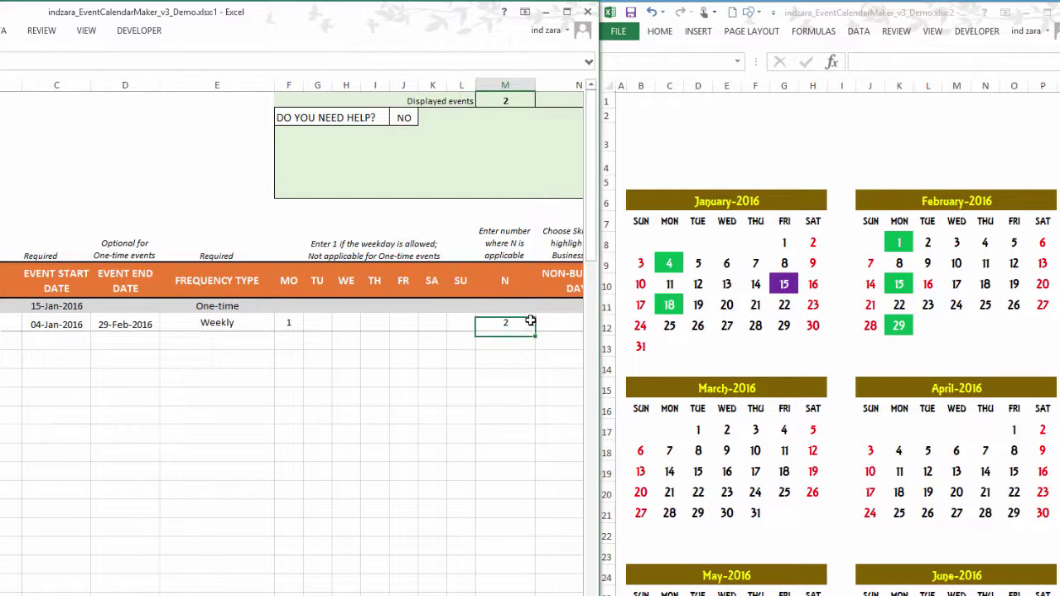
text(3)
key(Return)
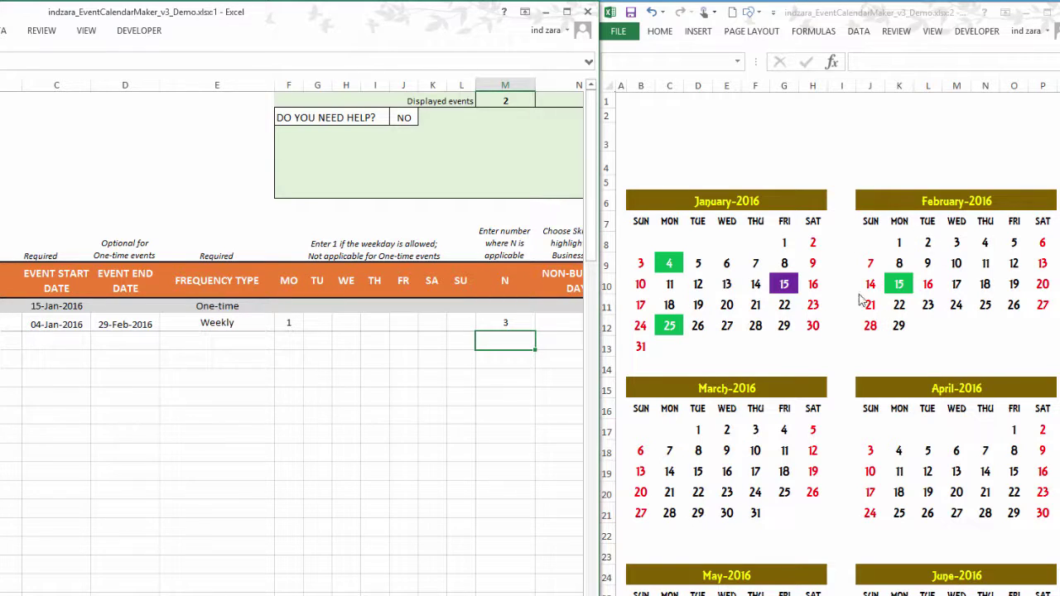
click(491, 324)
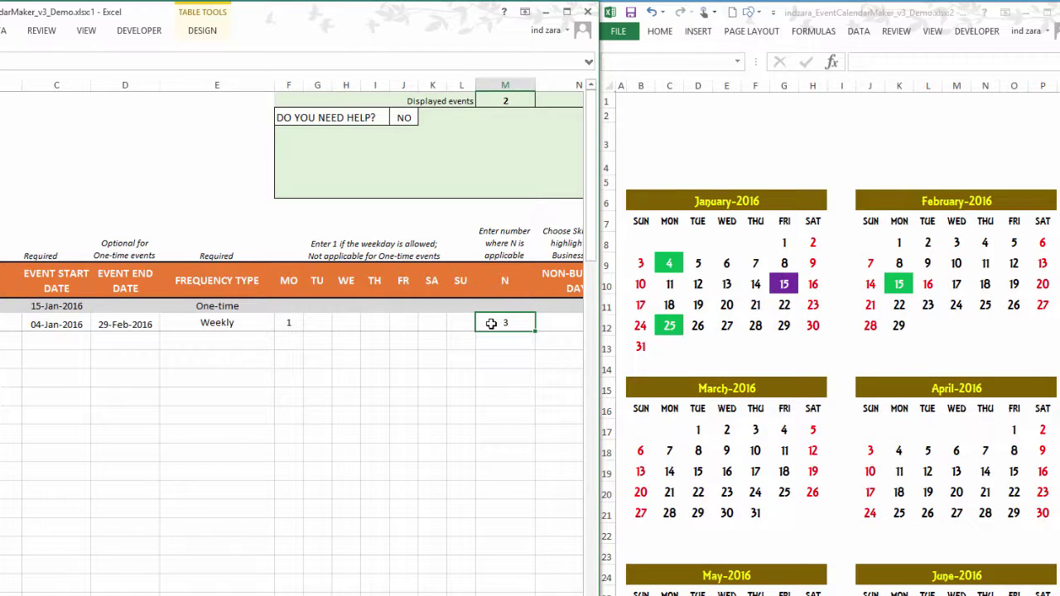
drag(261, 324, 479, 324)
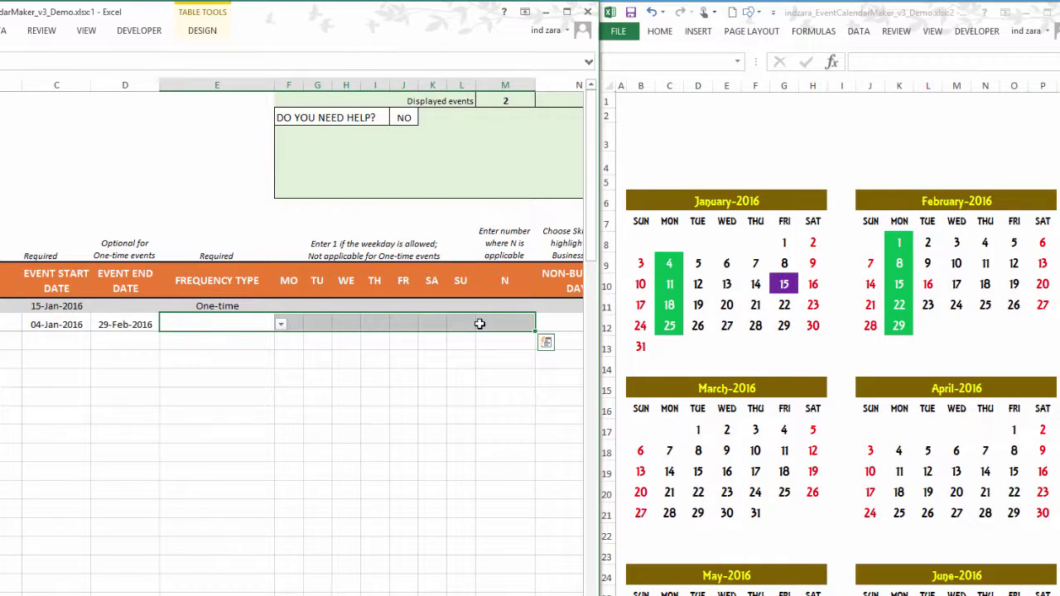
Clear the weekly settings and set the meeting's frequency type to Monthly
key(Delete)
click(250, 374)
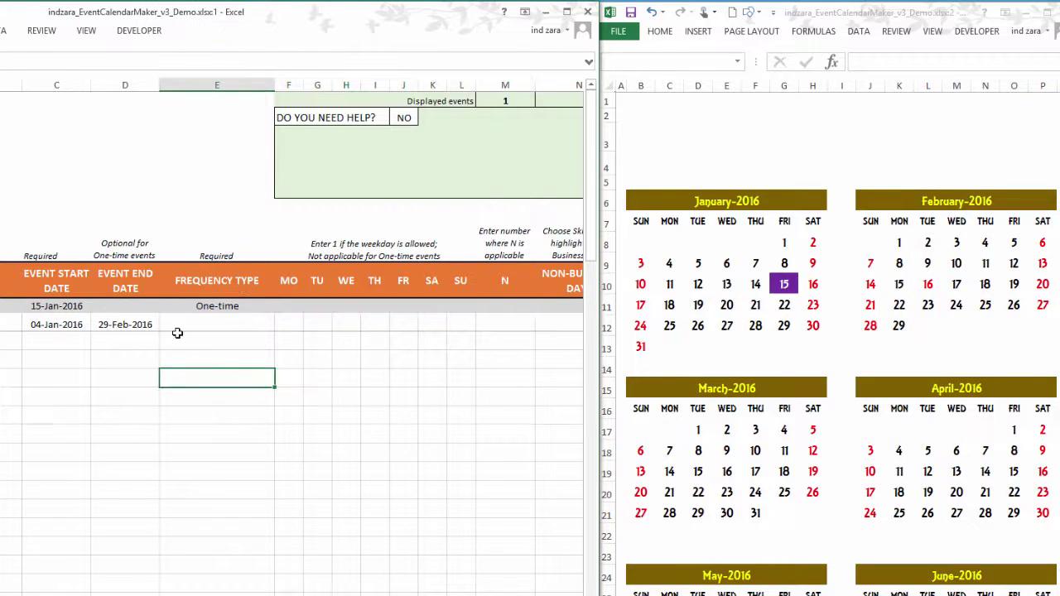
click(253, 325)
click(280, 325)
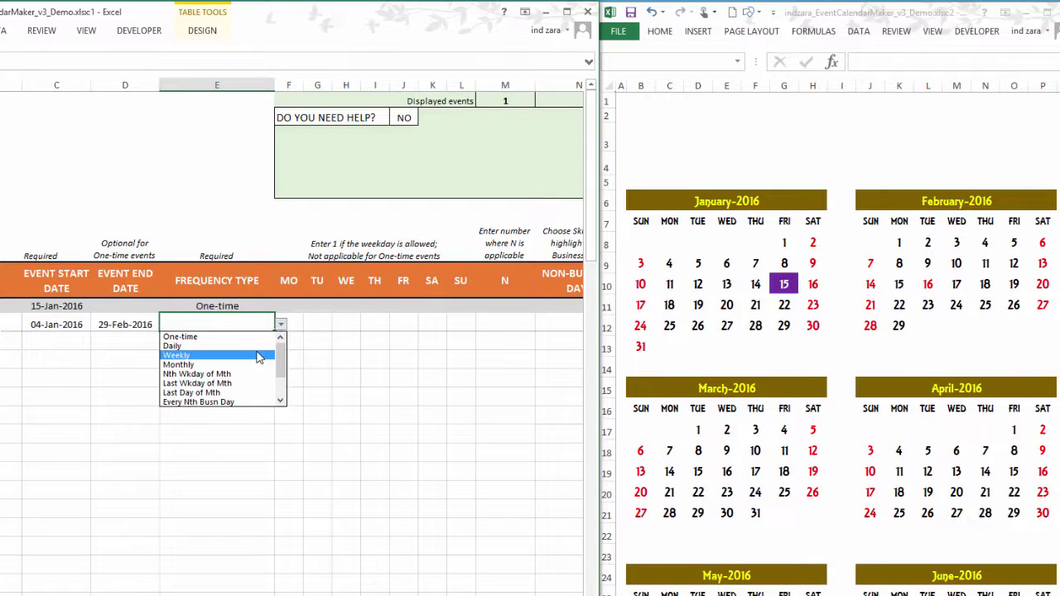
click(181, 364)
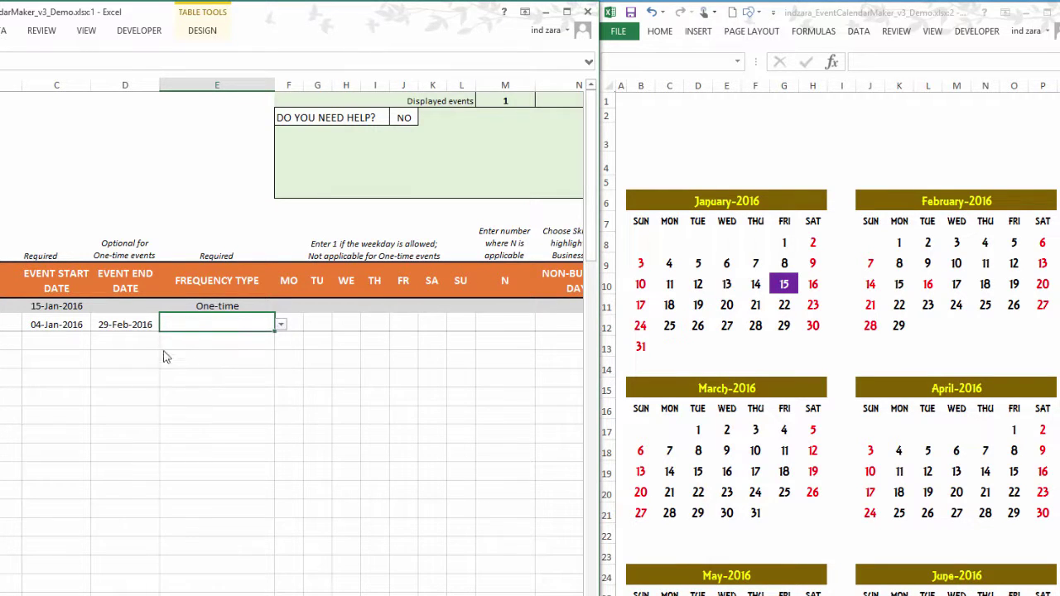
Enter 6/5/2016 as the meeting's end date
click(135, 326)
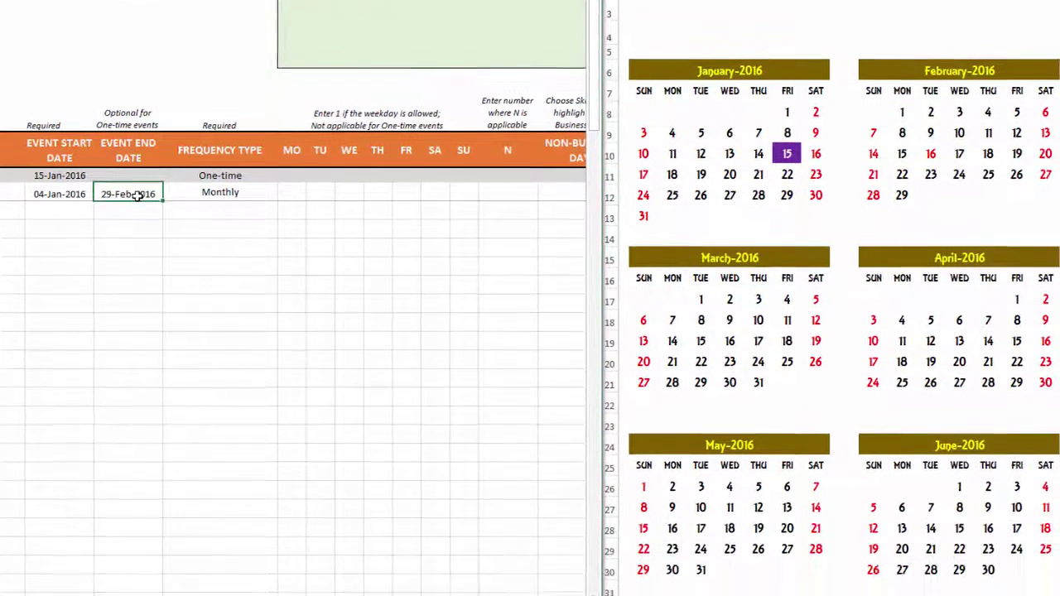
text(6/5)
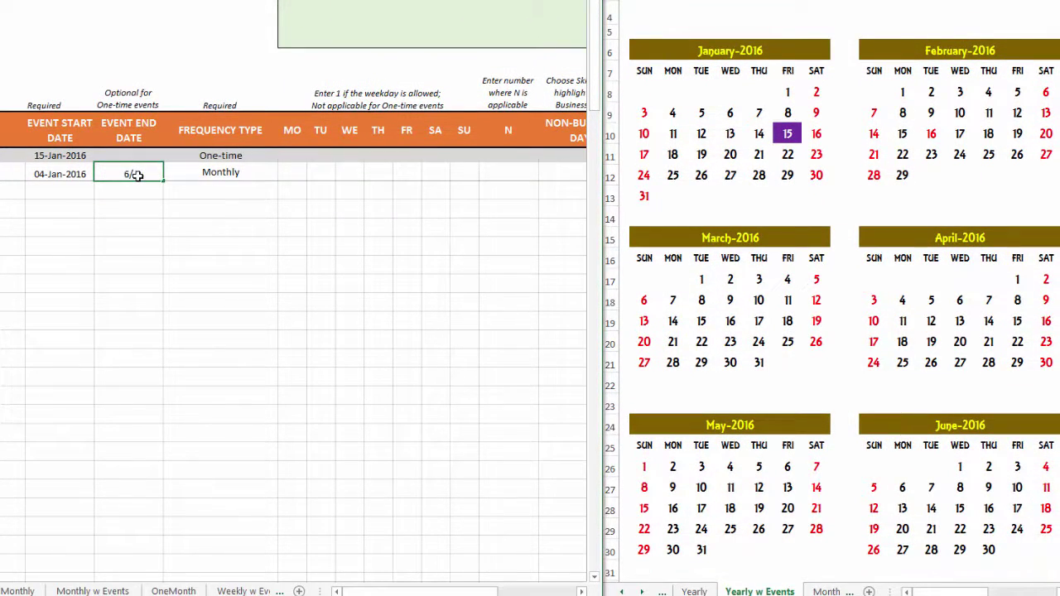
text(/2016)
key(Return)
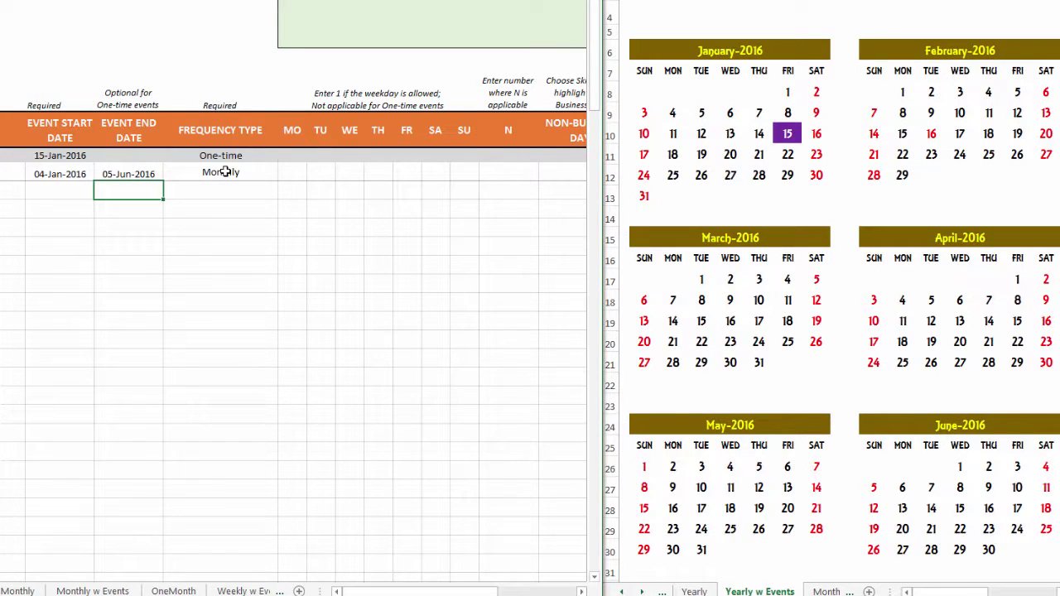
Flag all weekdays with 1 and set the monthly interval N to 2
drag(297, 170, 453, 173)
text(1)
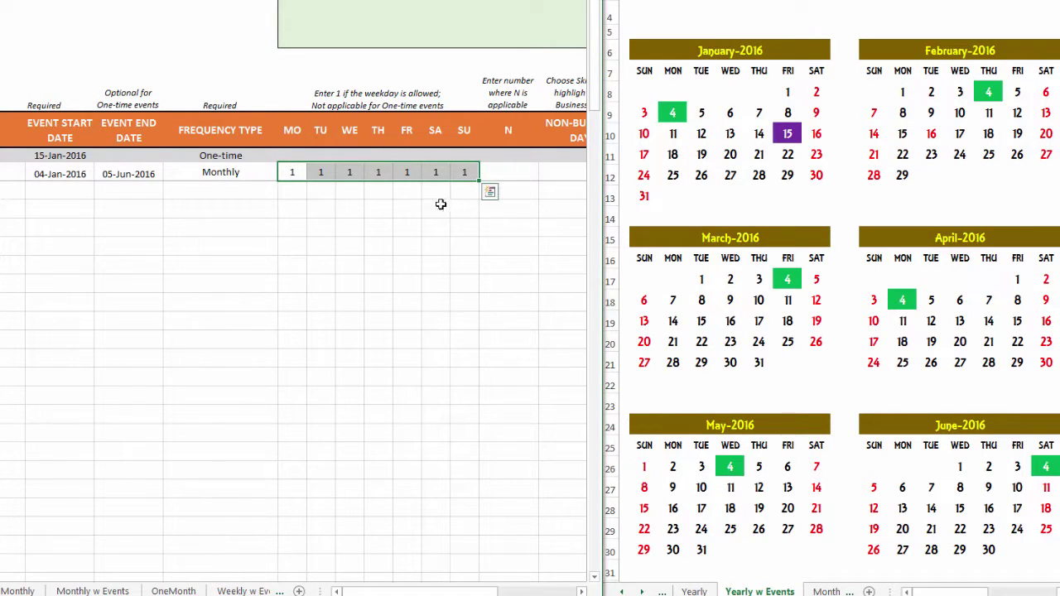
click(384, 219)
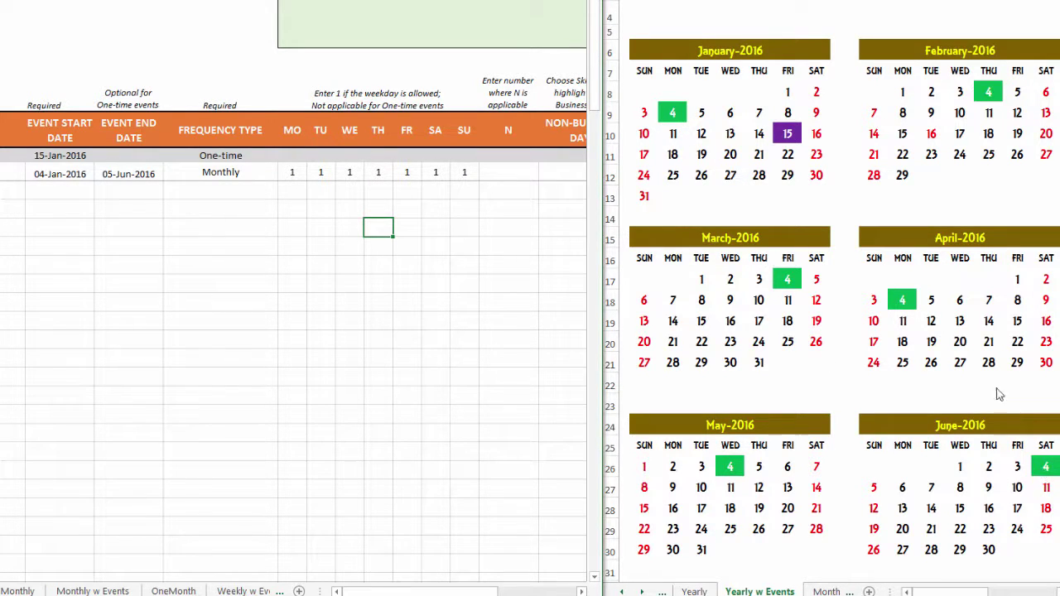
click(491, 171)
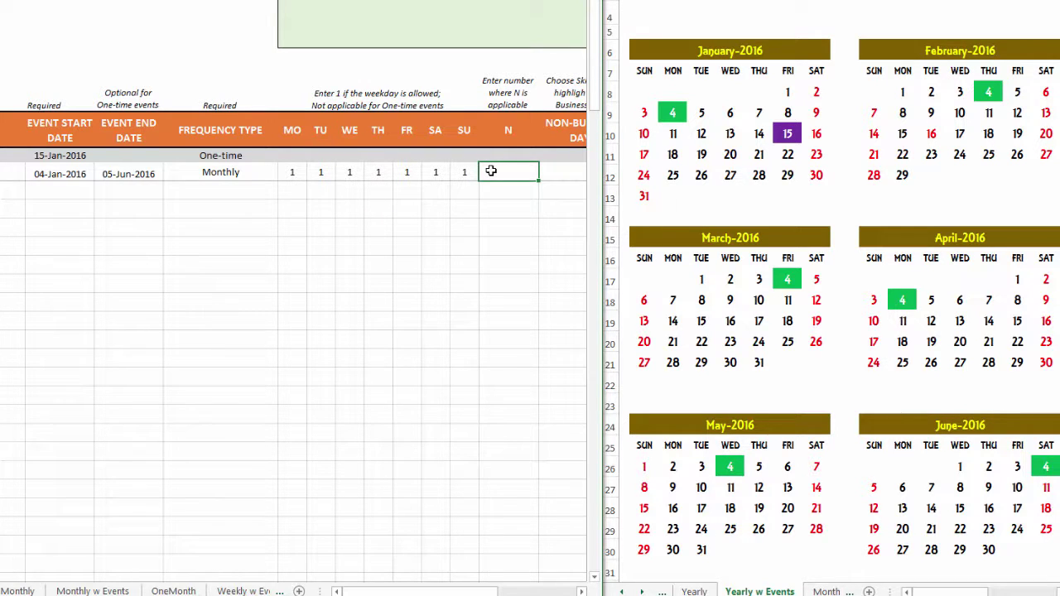
text(2)
key(Return)
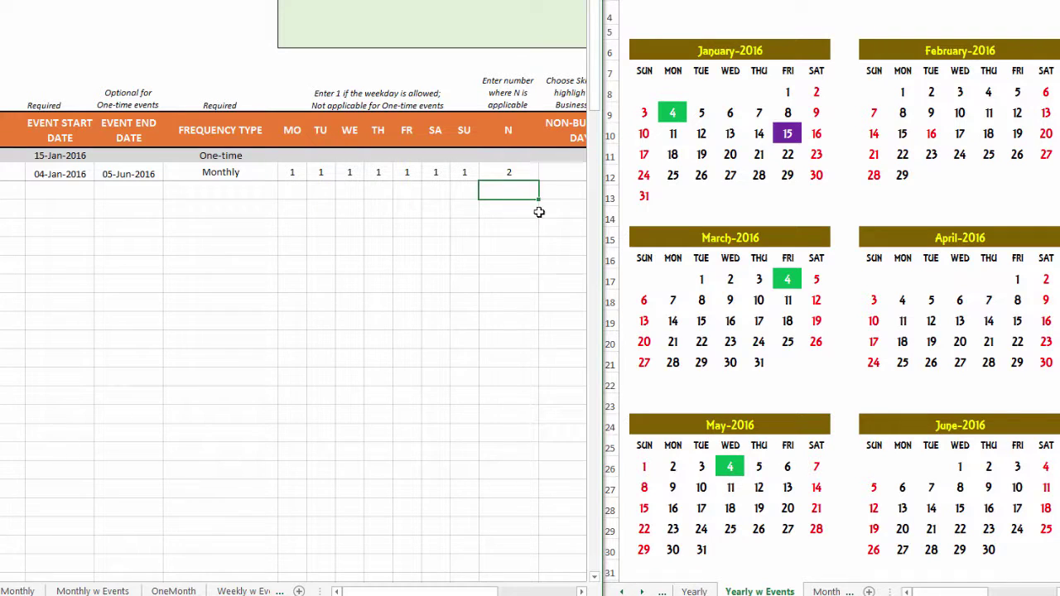
Change N to 3, then select the weekday flags through N
click(530, 172)
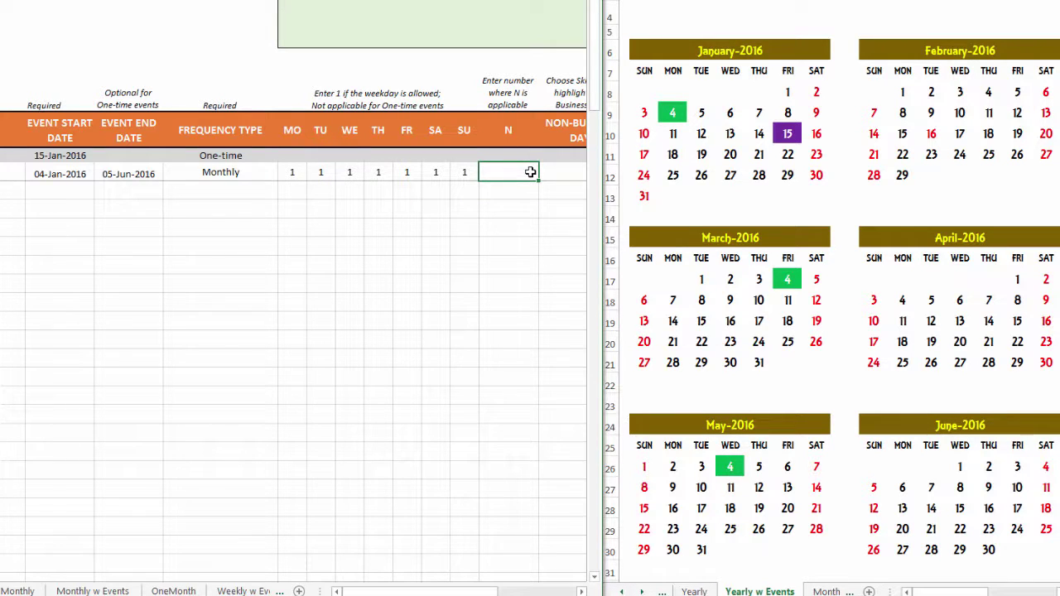
click(253, 173)
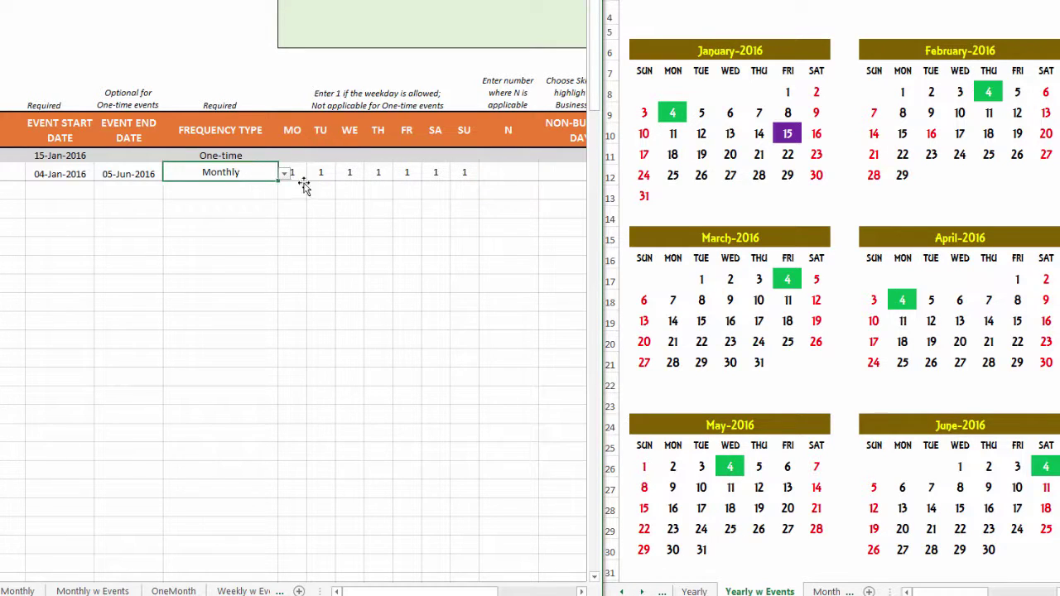
click(488, 171)
text(3)
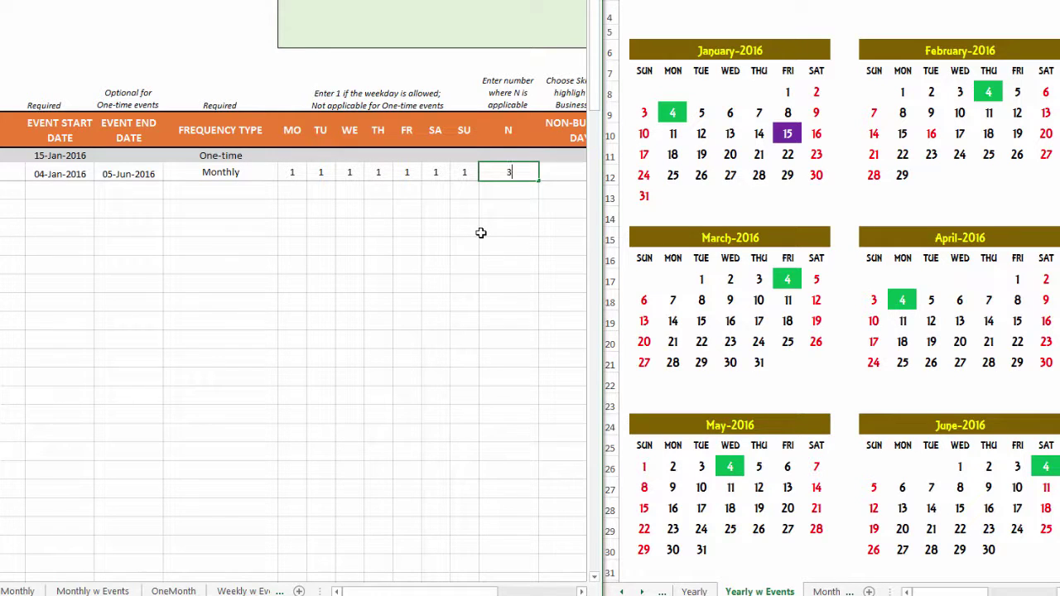
key(ctrl+Return)
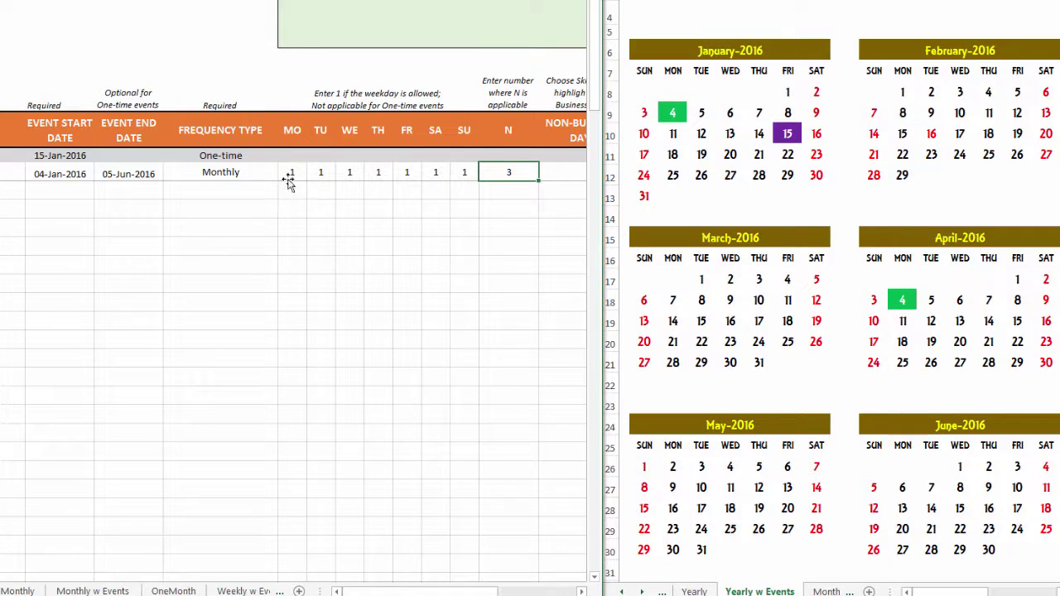
drag(290, 174, 531, 175)
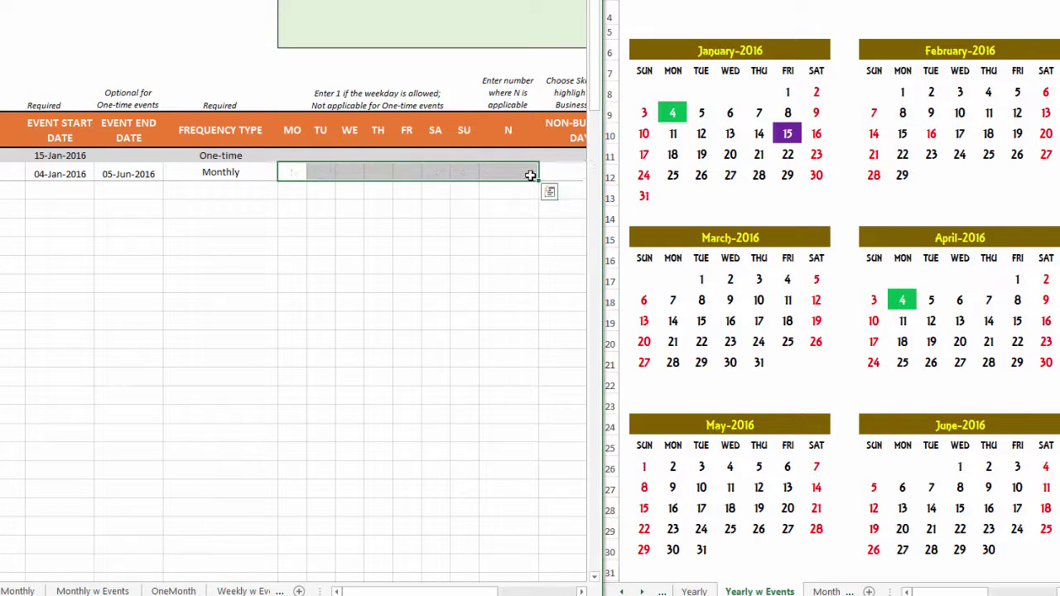
Set the event's frequency type to Nth Wkday of Mth
click(238, 173)
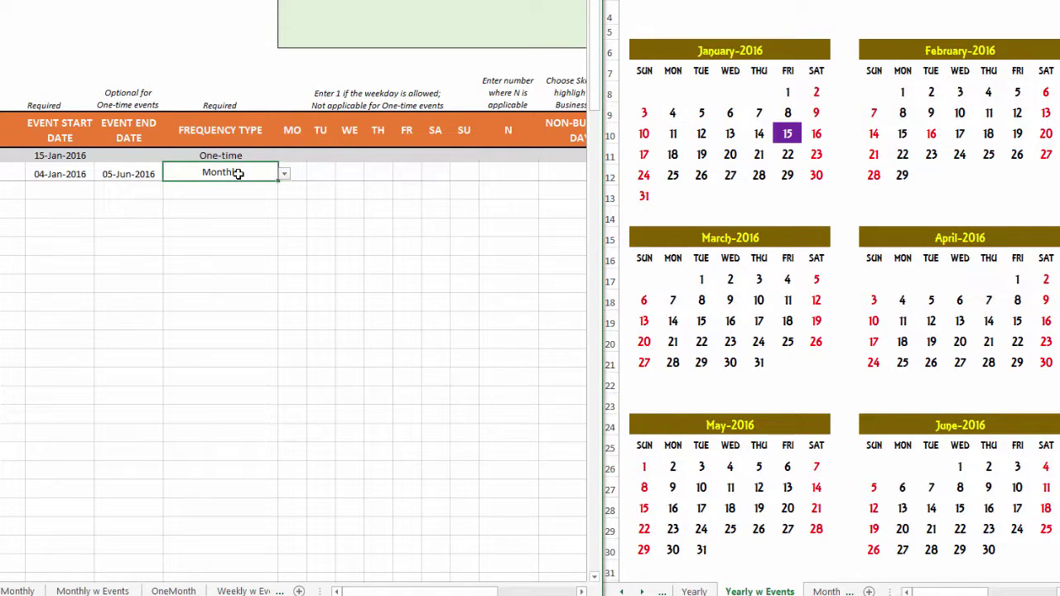
key(Delete)
click(284, 175)
click(248, 223)
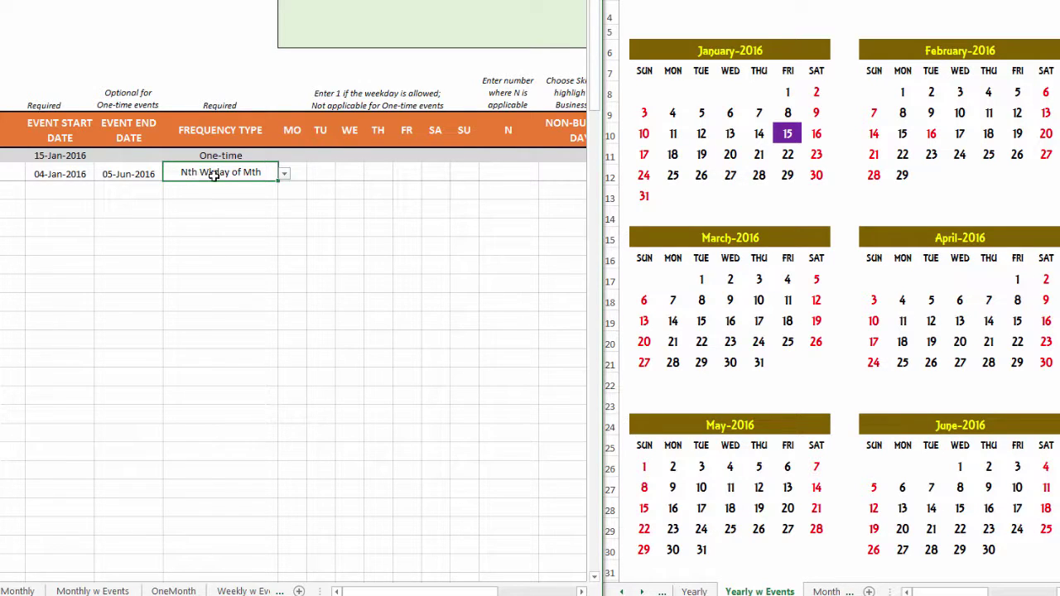
Flag only Monday with 1 and set N to 3 for third Mondays
click(346, 207)
click(303, 173)
text(1)
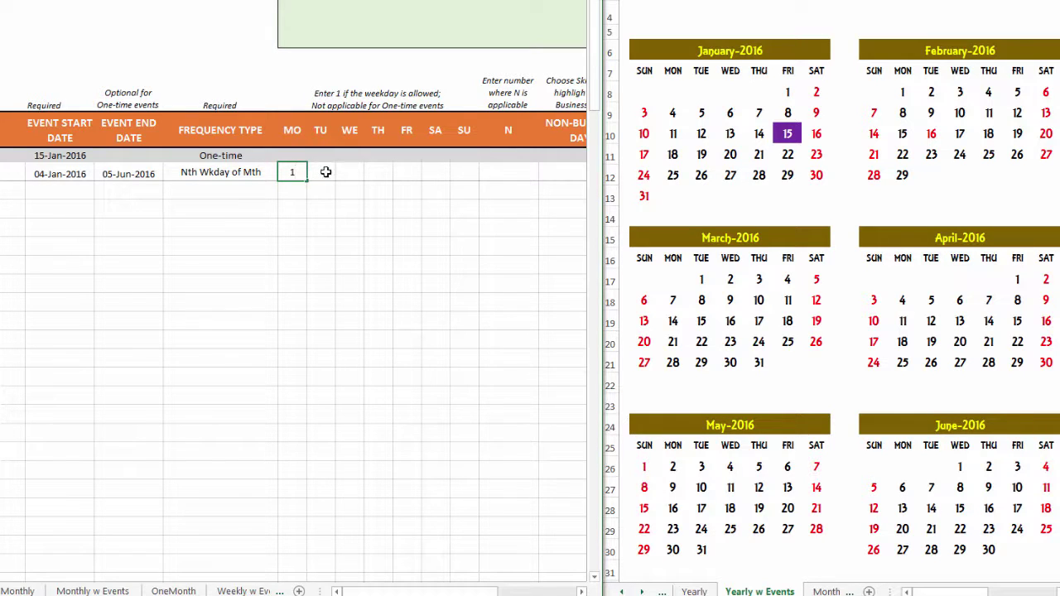
click(321, 173)
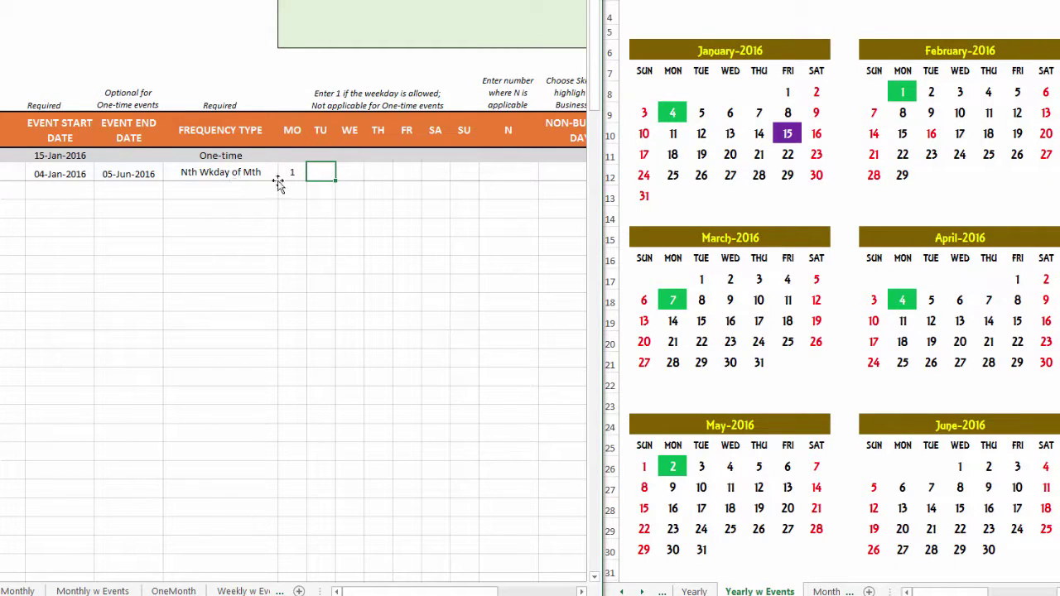
click(520, 178)
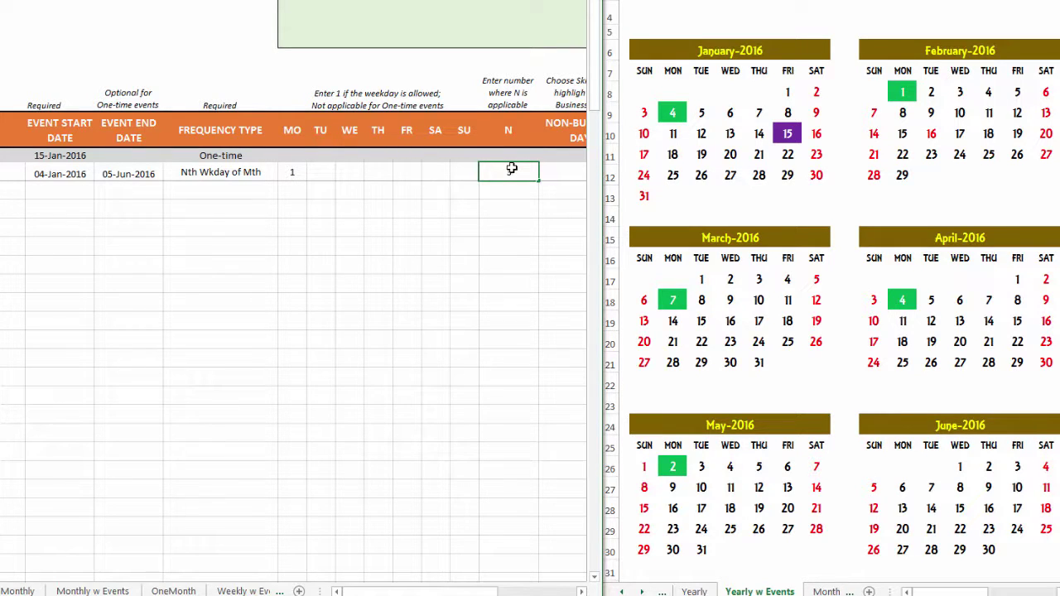
text(3)
key(Return)
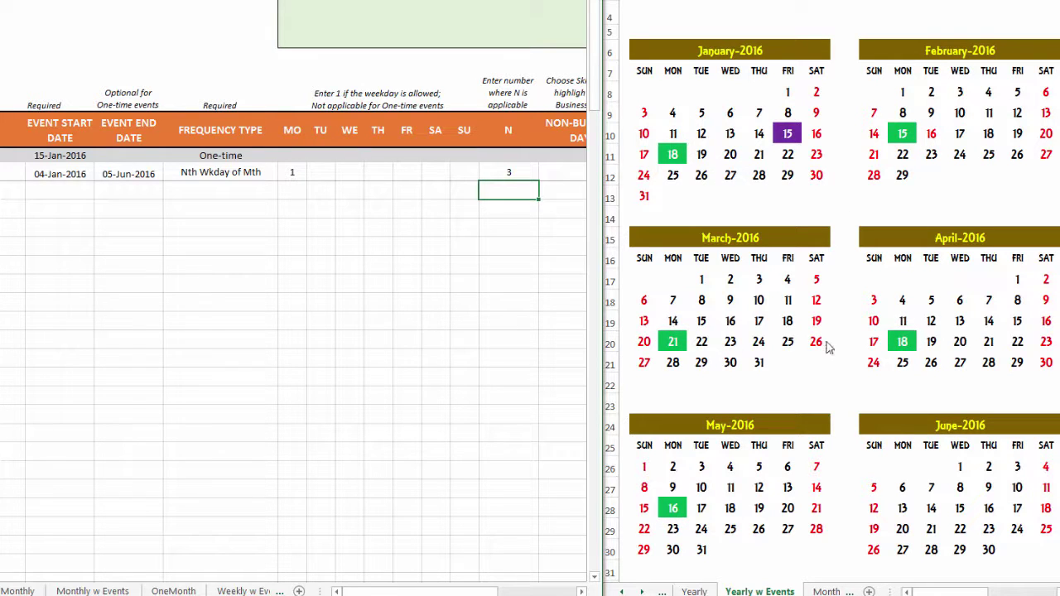
click(500, 173)
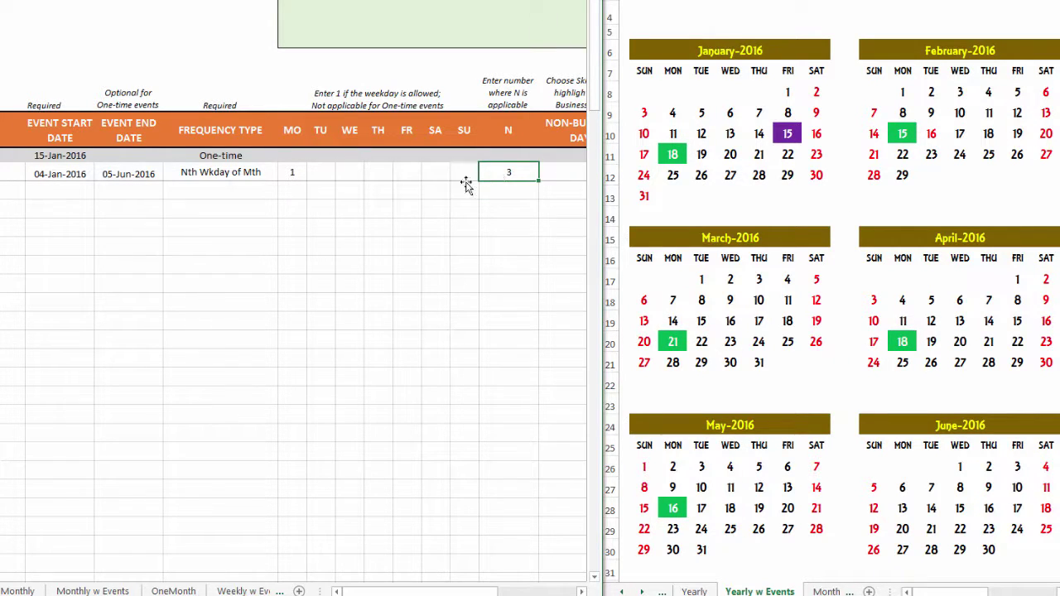
Change the frequency type to Last Wkday of Mth and leave N cleared
click(257, 172)
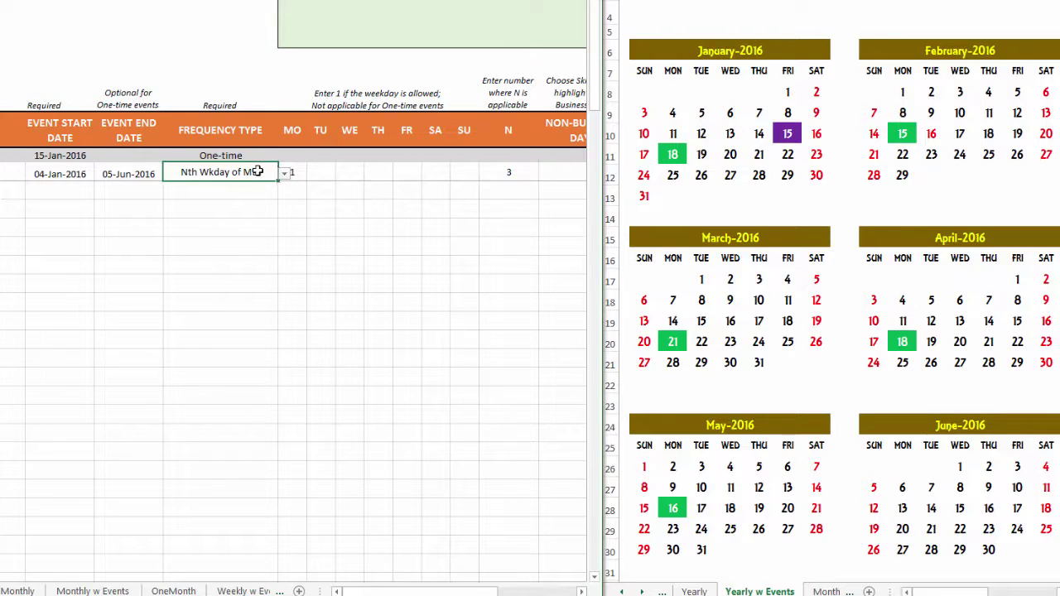
click(283, 173)
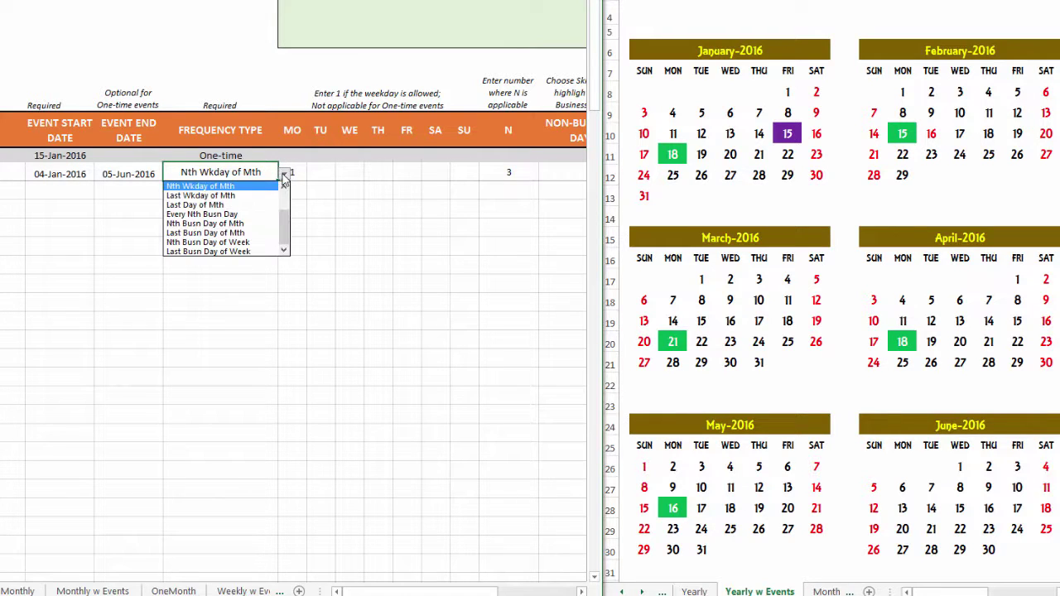
click(250, 197)
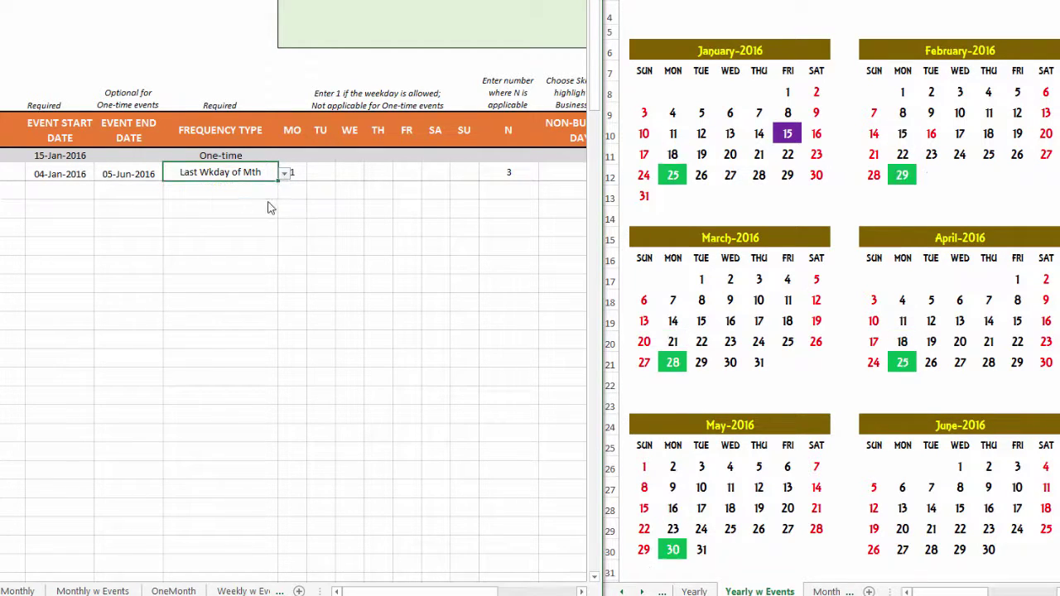
click(276, 207)
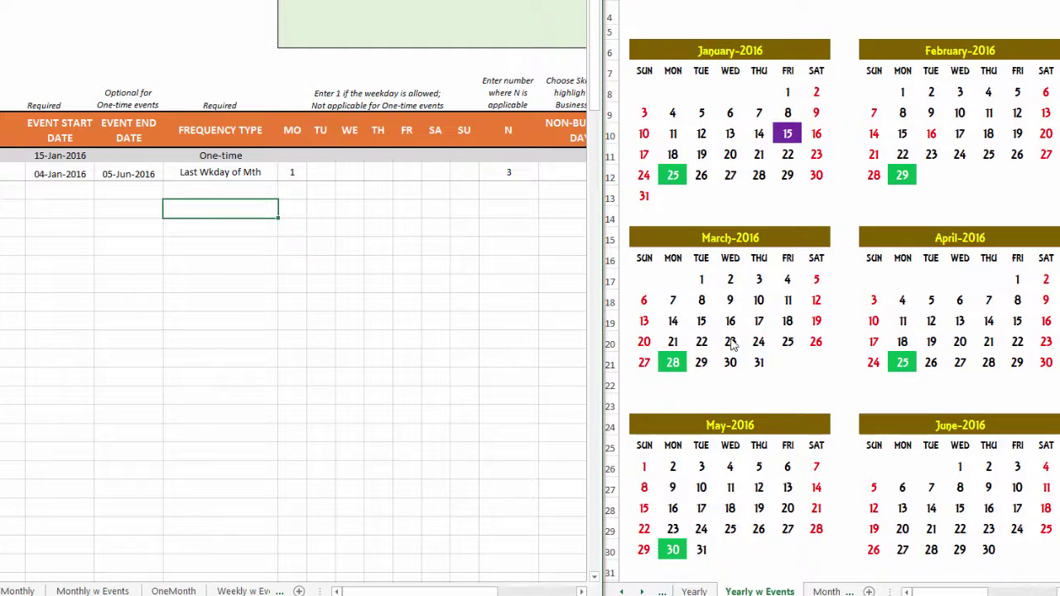
click(273, 176)
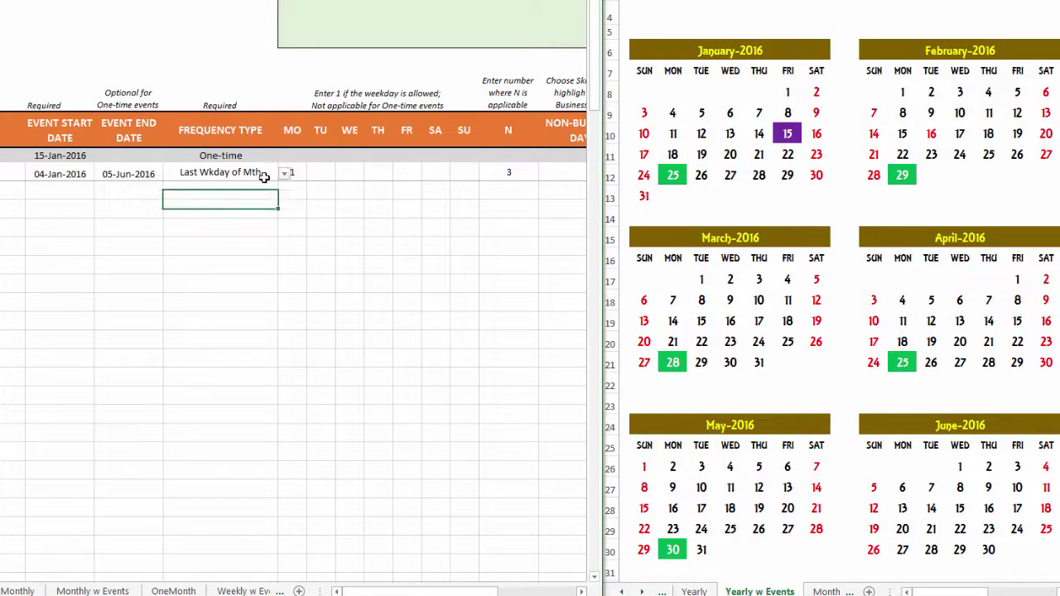
click(468, 172)
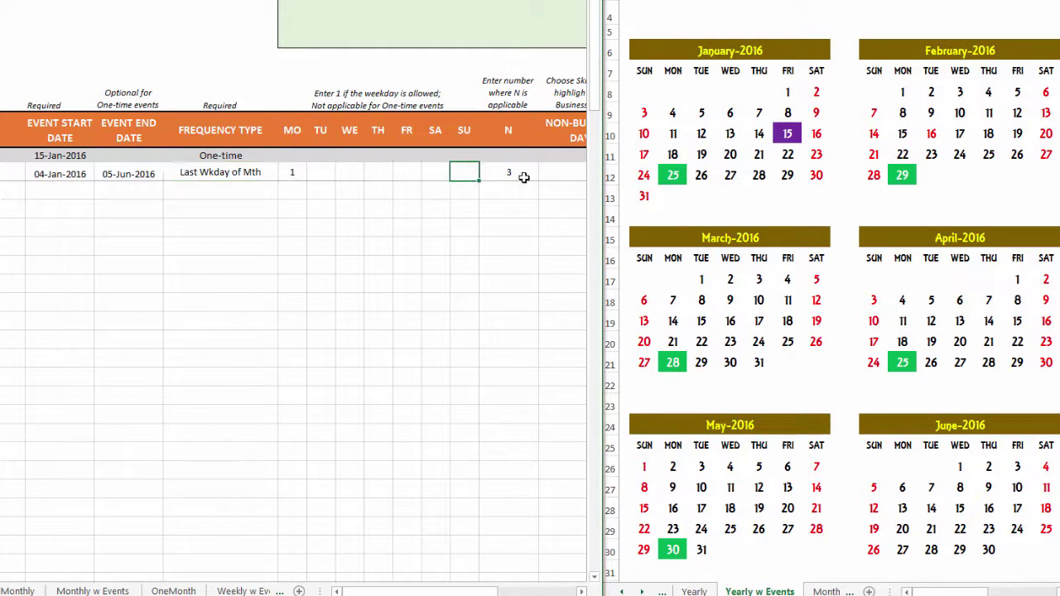
click(512, 175)
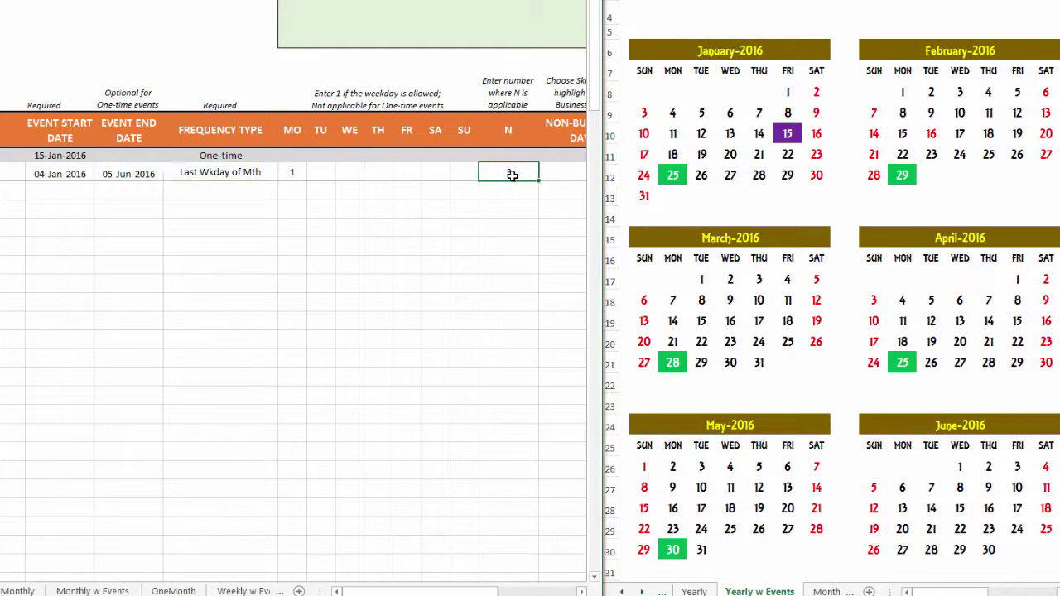
click(273, 171)
click(284, 173)
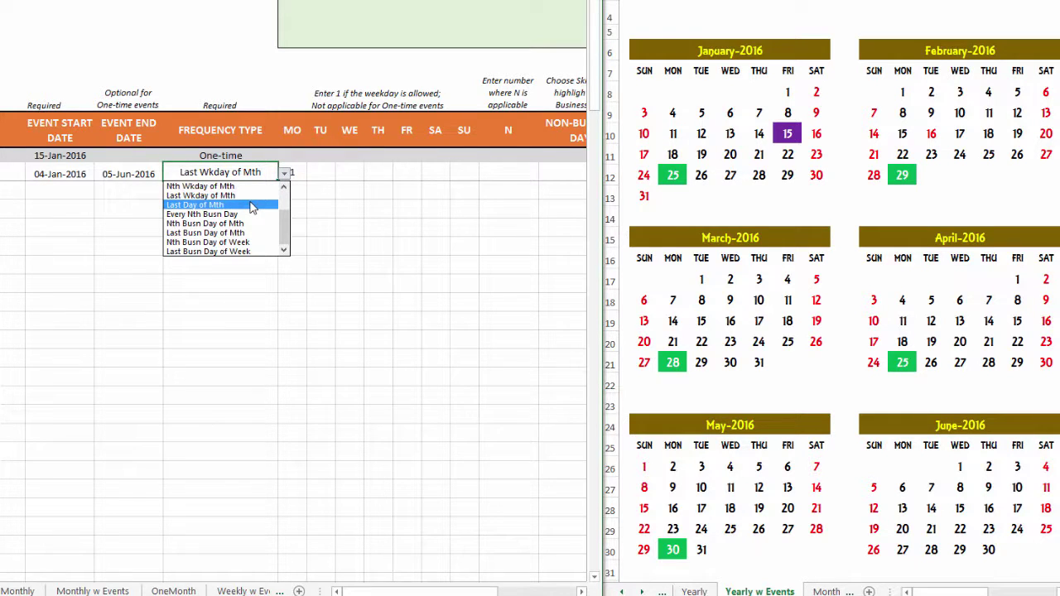
Choose Last Day of Mth and fill 1 across the Tuesday through Sunday flags
click(252, 206)
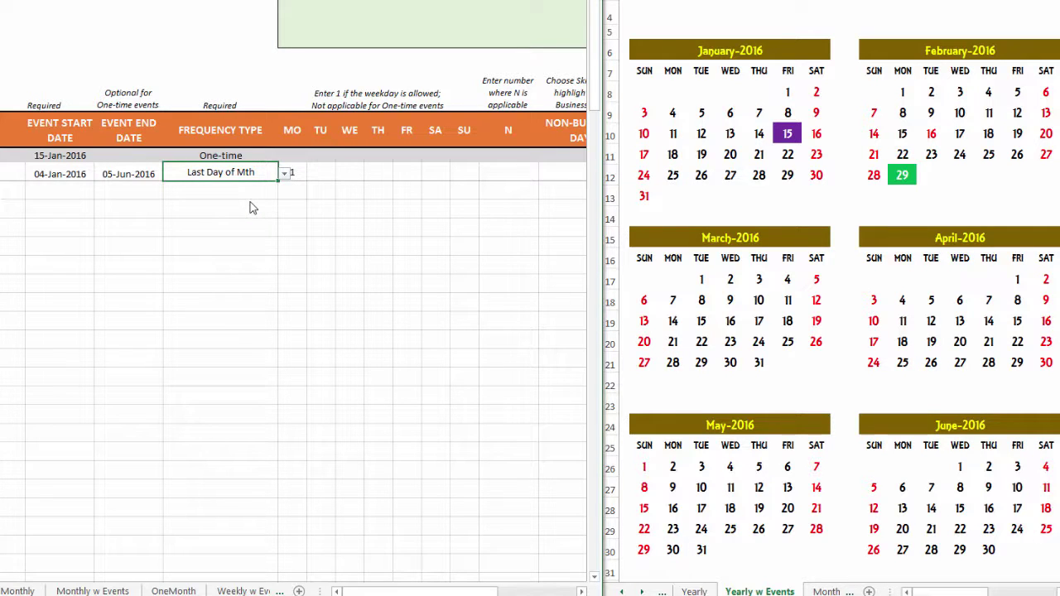
click(322, 227)
drag(316, 171, 458, 172)
text(1)
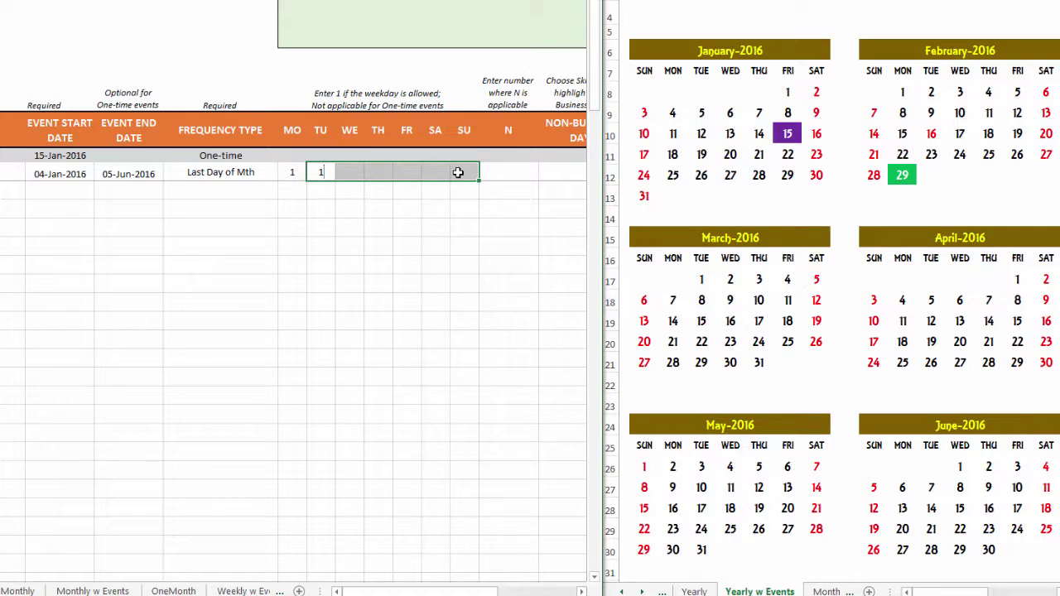
key(ctrl+Return)
click(388, 206)
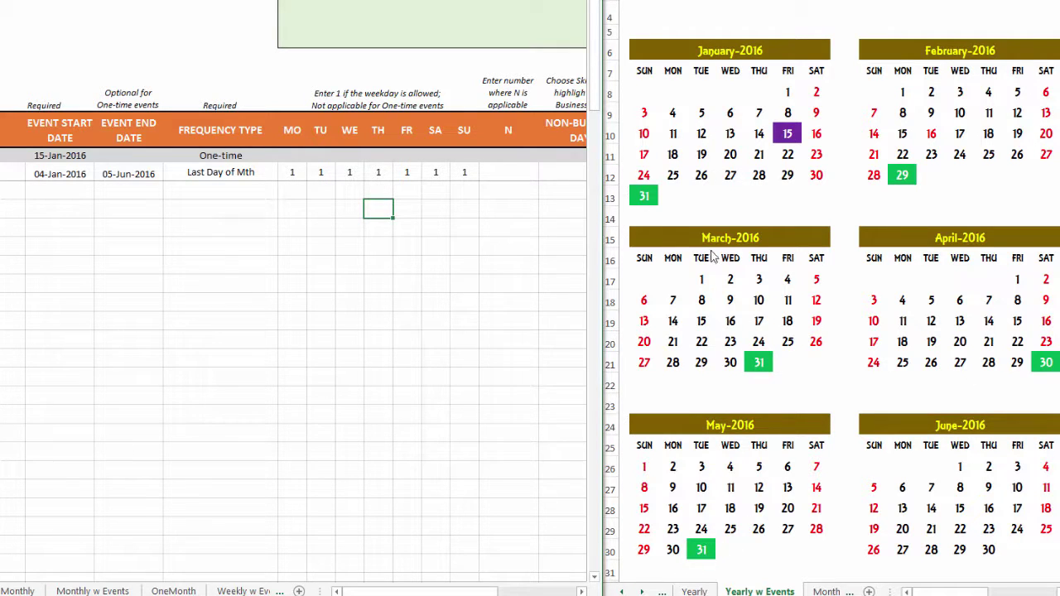
click(129, 174)
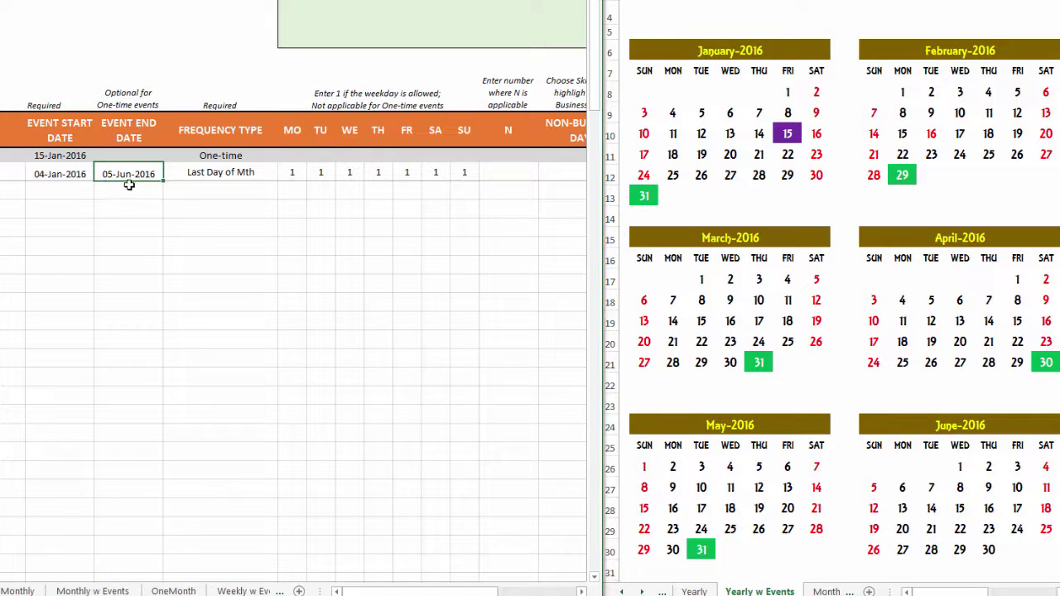
Set the frequency type to Every Nth Busn Day with N of 4
click(220, 177)
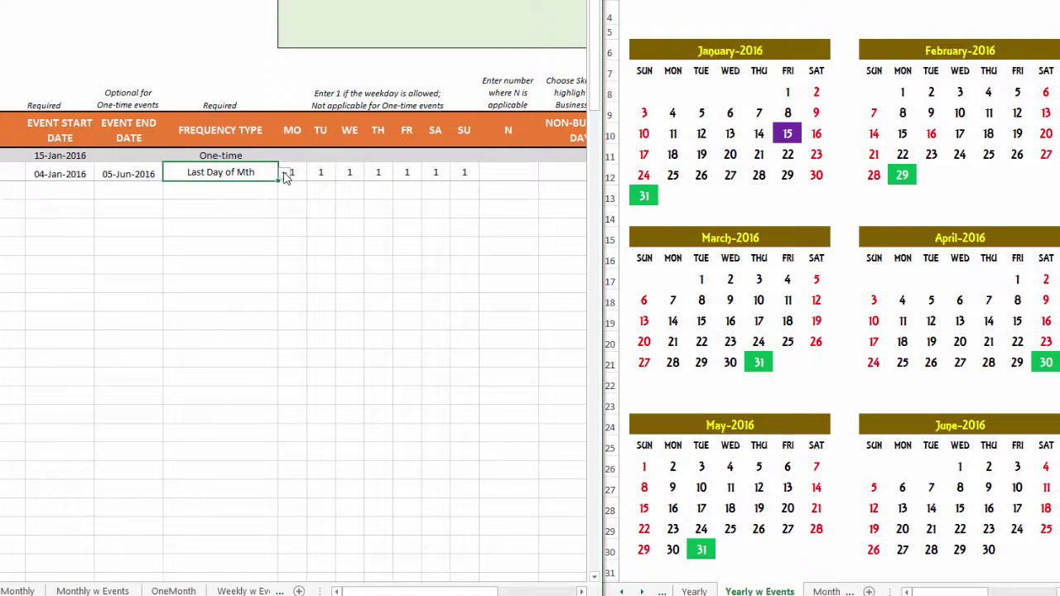
click(285, 174)
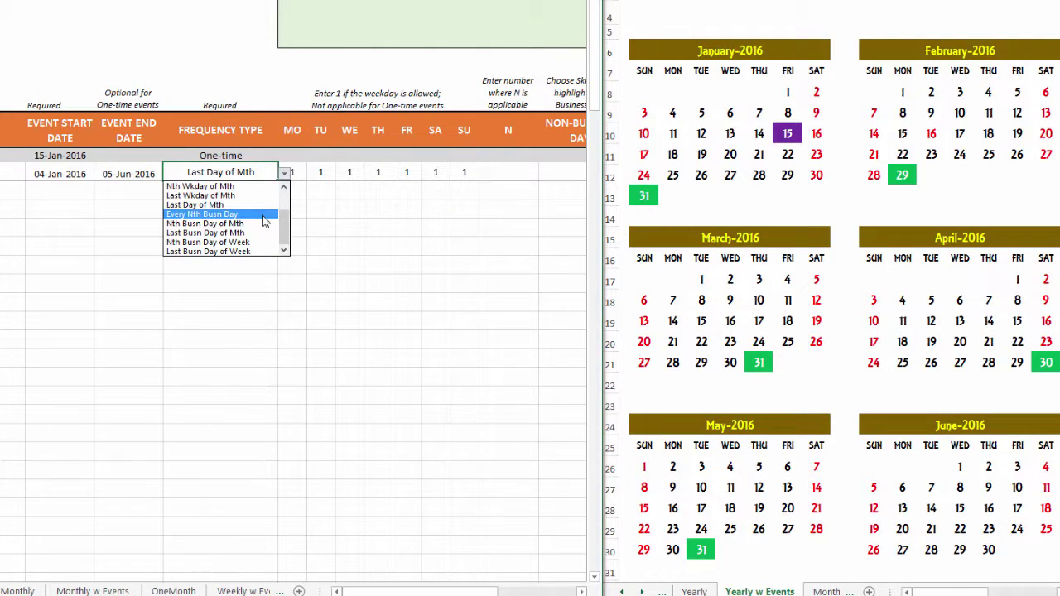
click(264, 222)
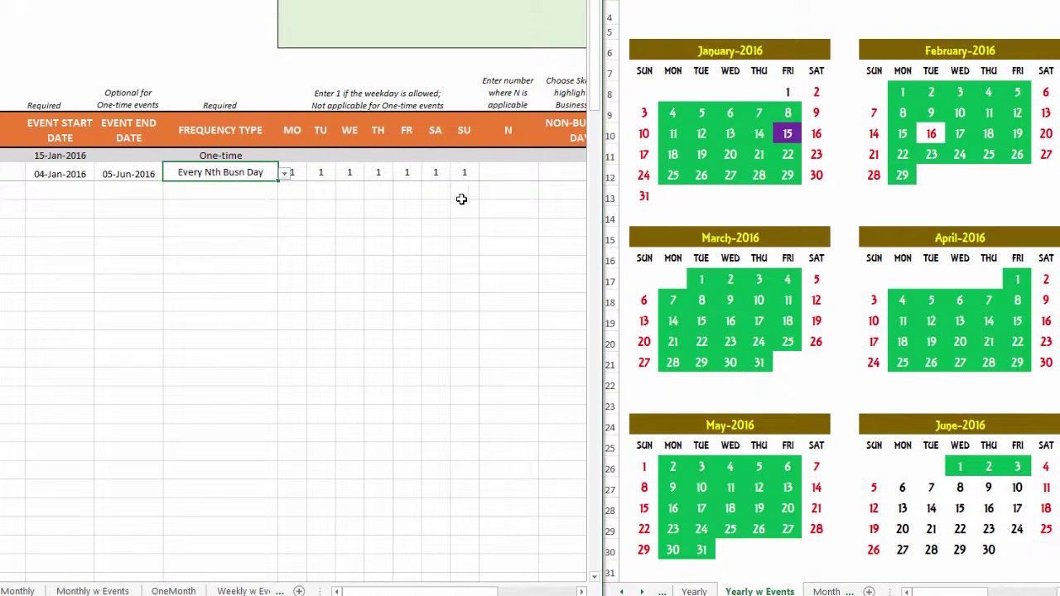
click(495, 172)
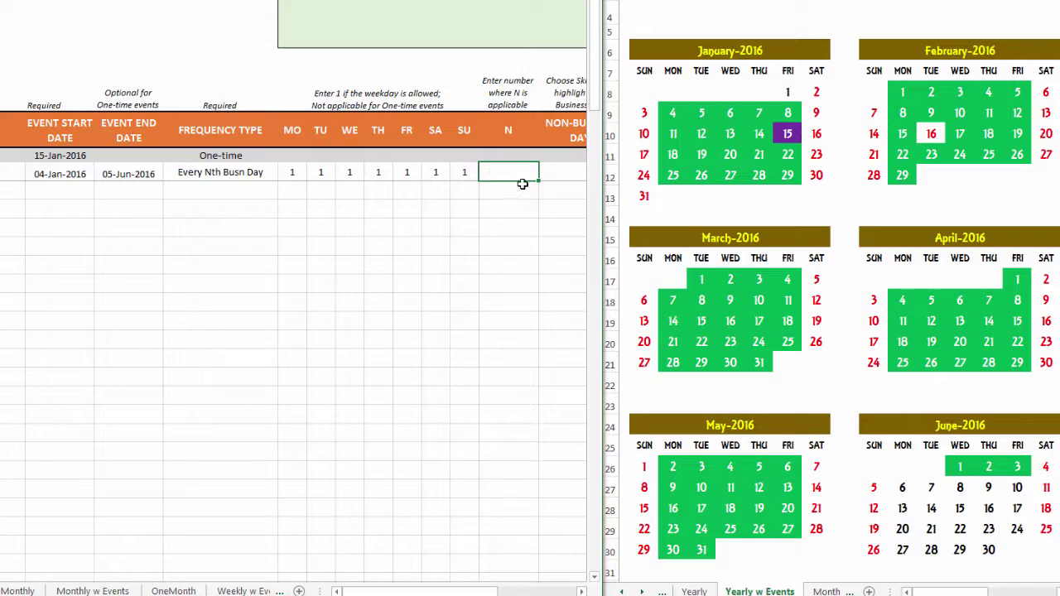
text(4)
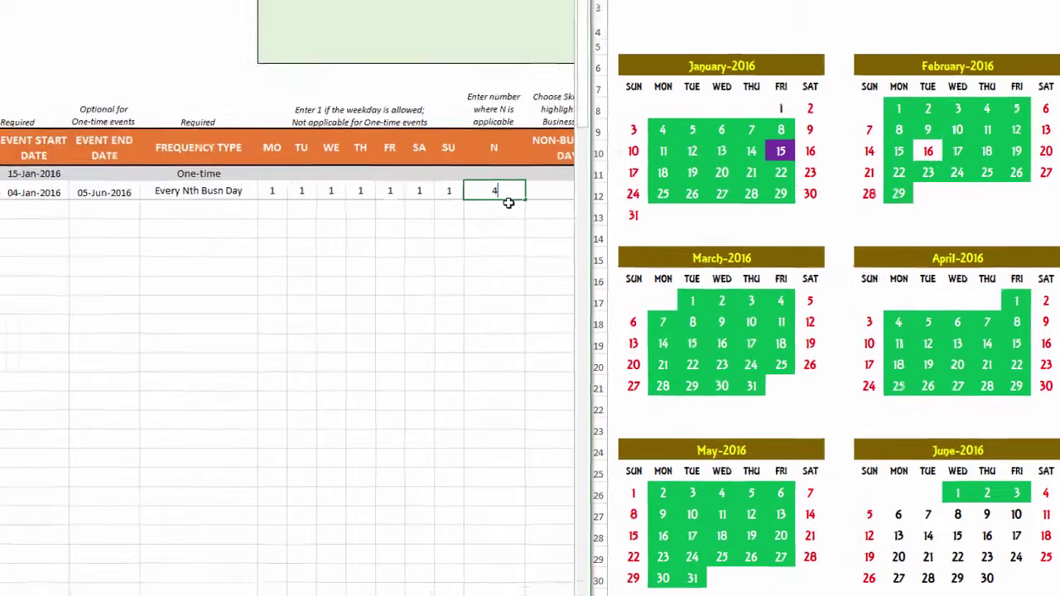
key(Return)
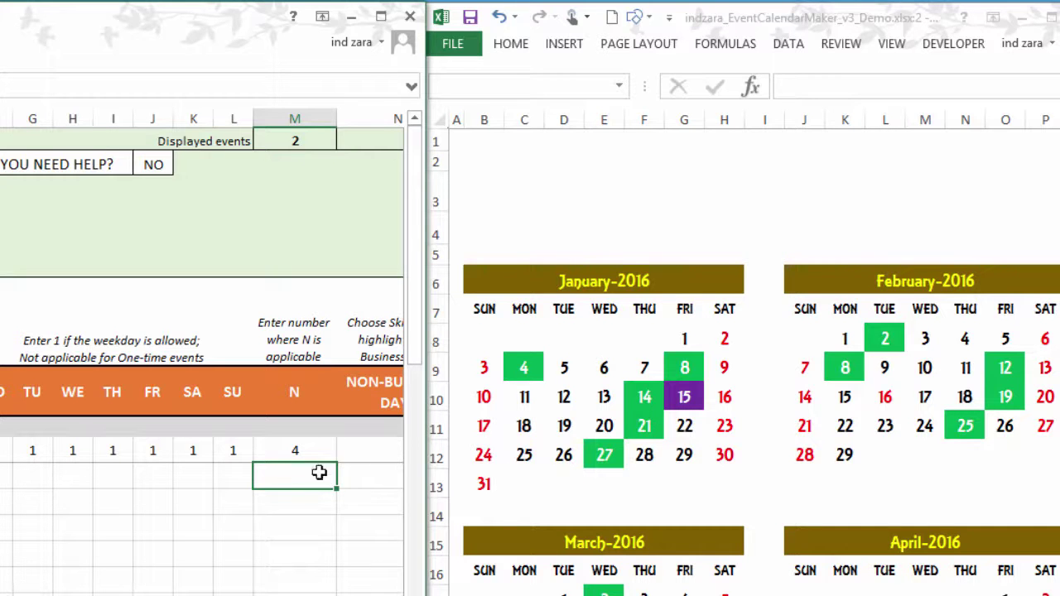
click(290, 451)
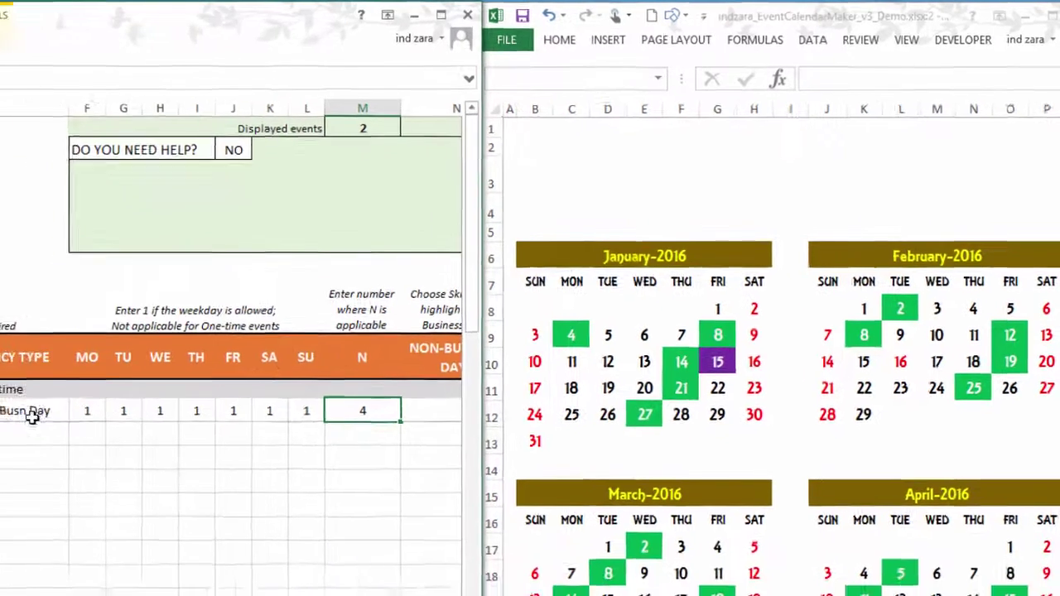
click(160, 371)
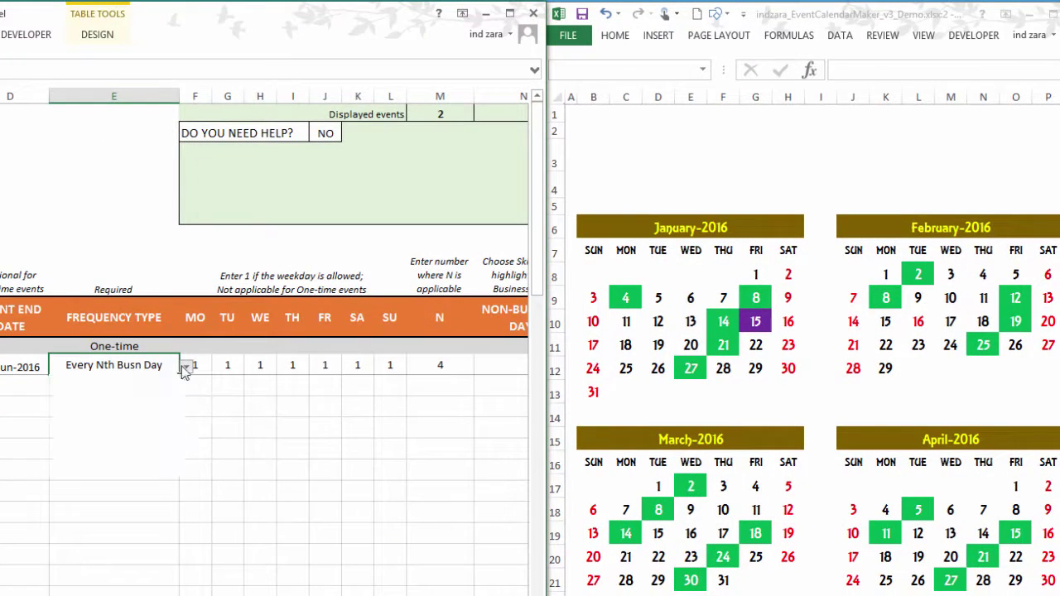
Change E12's frequency to Nth Busn Day of Mth, keeping N at 4
click(186, 367)
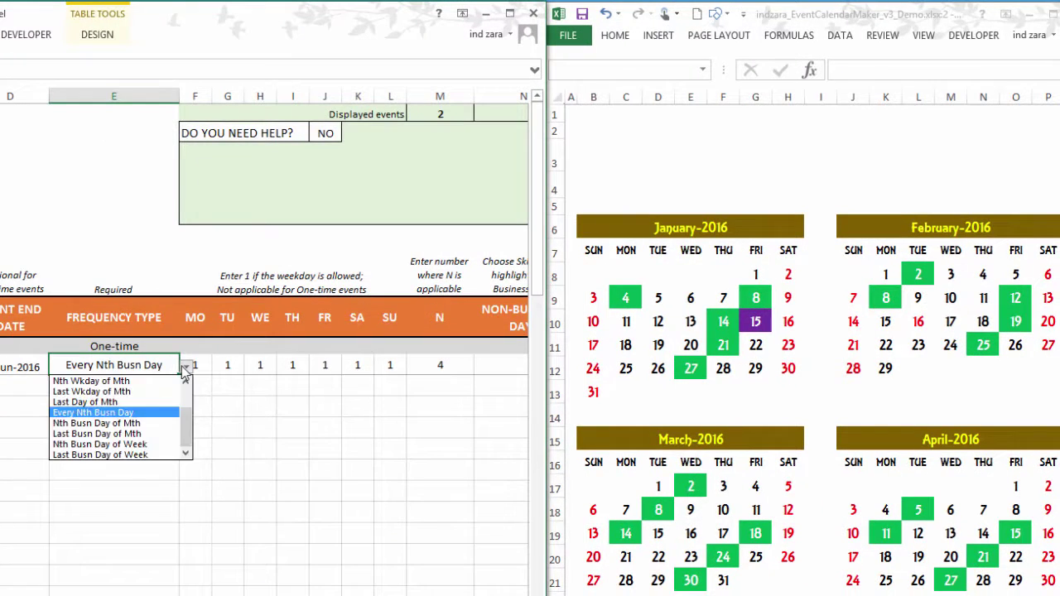
click(146, 423)
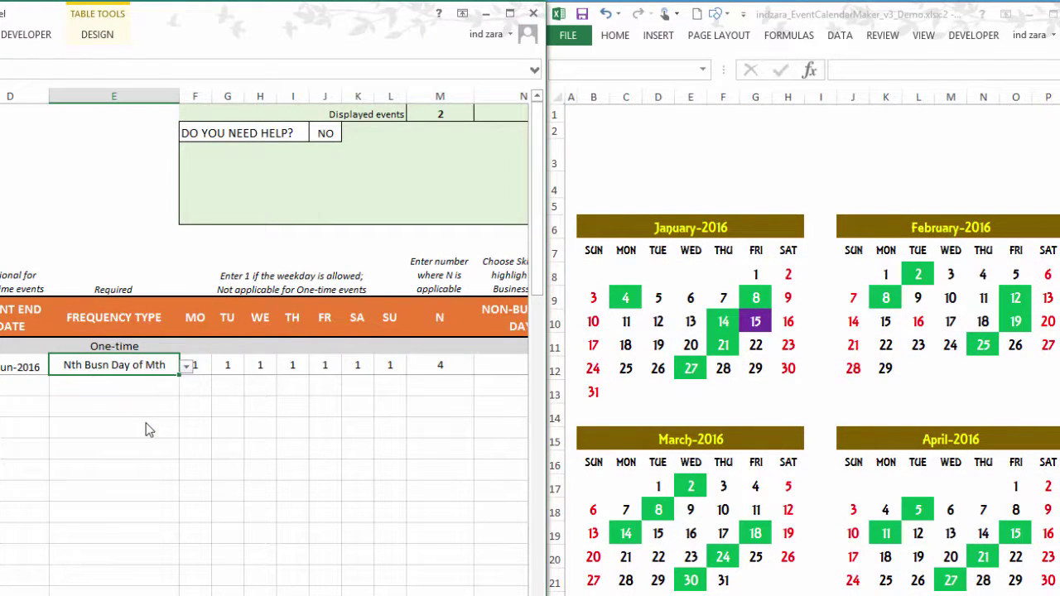
click(441, 371)
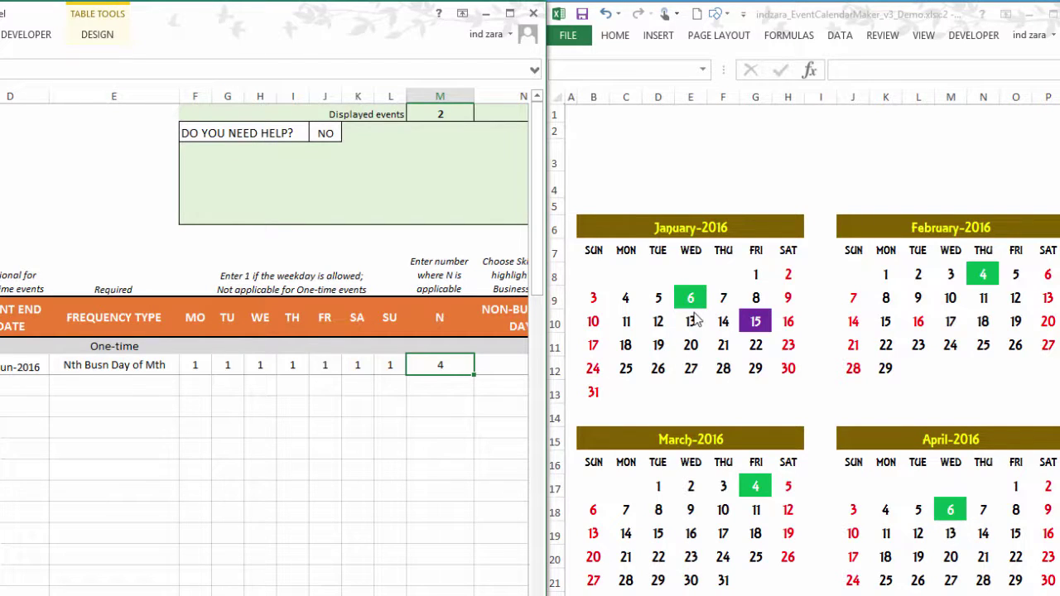
Choose Last Busn Day of Mth from E12's frequency type dropdown
click(170, 364)
click(185, 367)
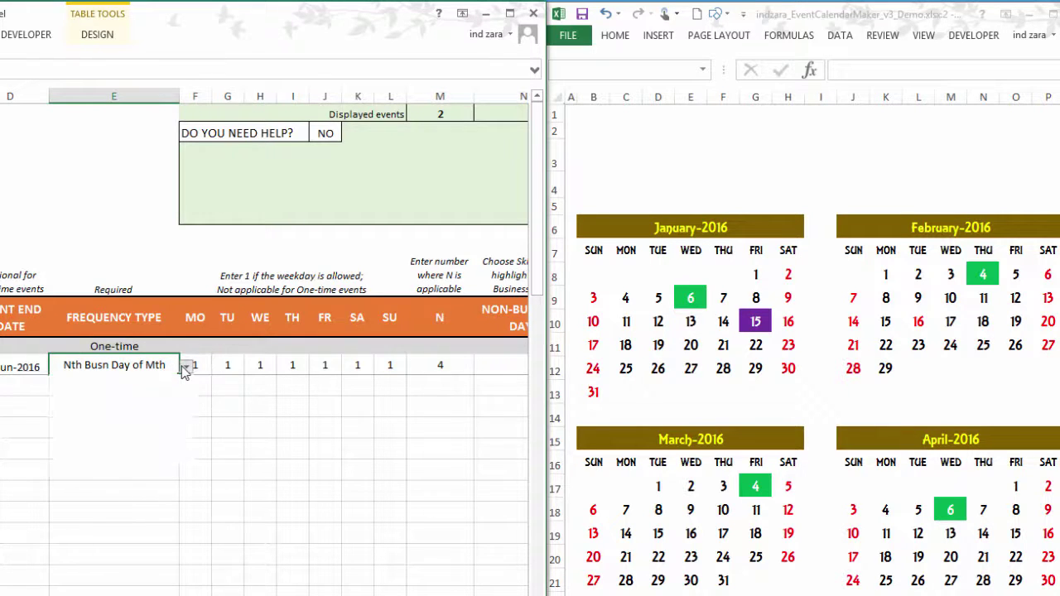
click(139, 435)
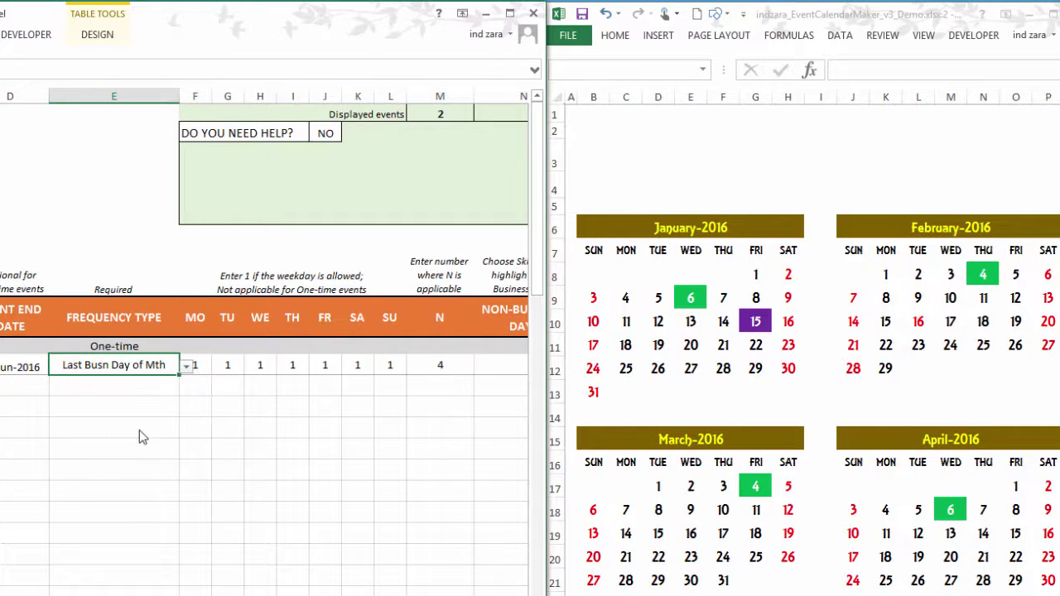
click(415, 454)
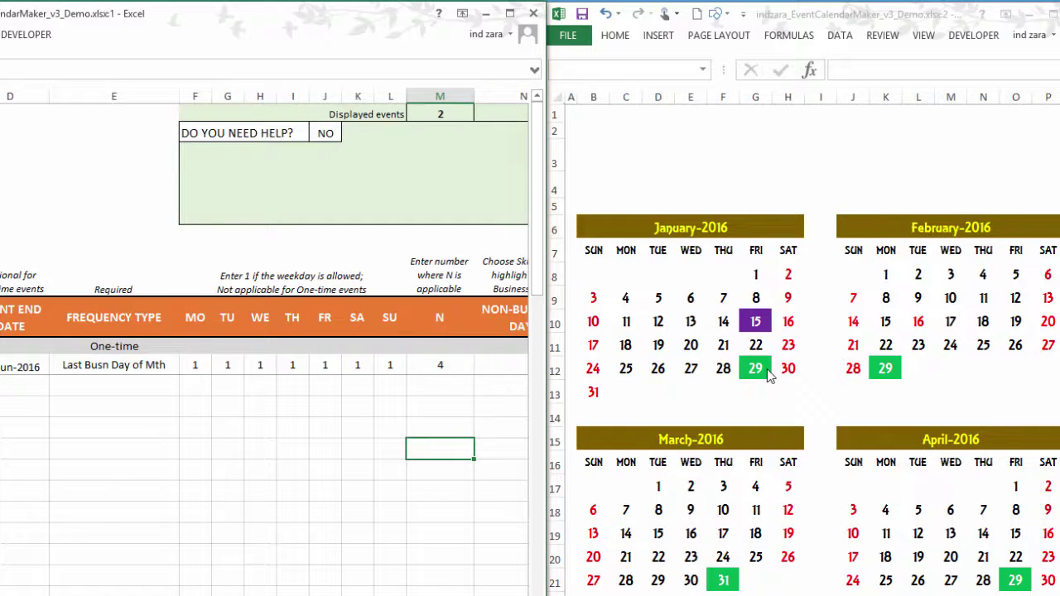
click(130, 371)
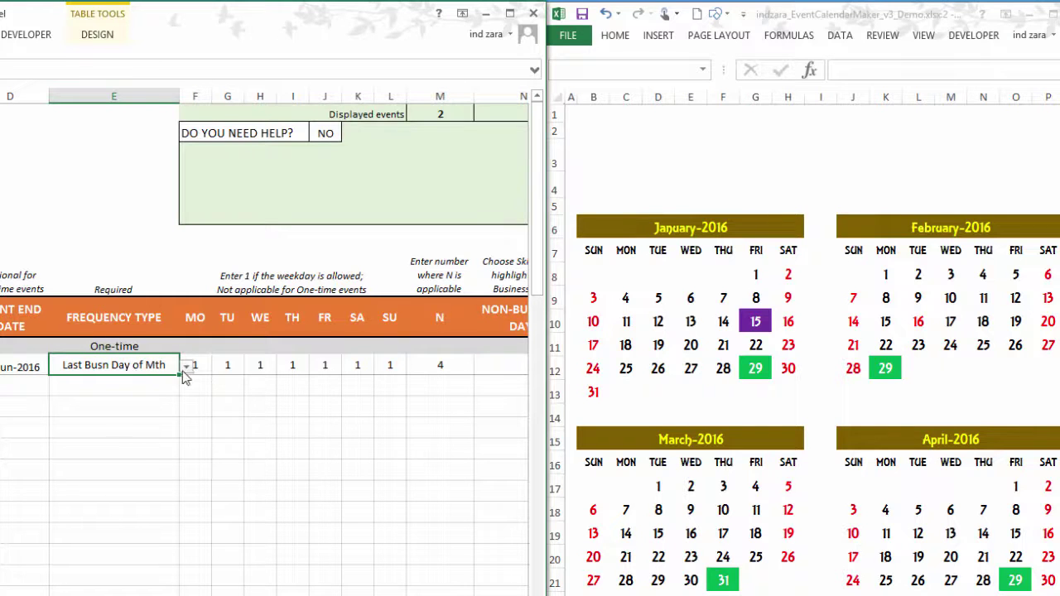
click(186, 365)
Set the Meeting's frequency type in E12 to Nth Busn Day of Week with N of 4
click(135, 444)
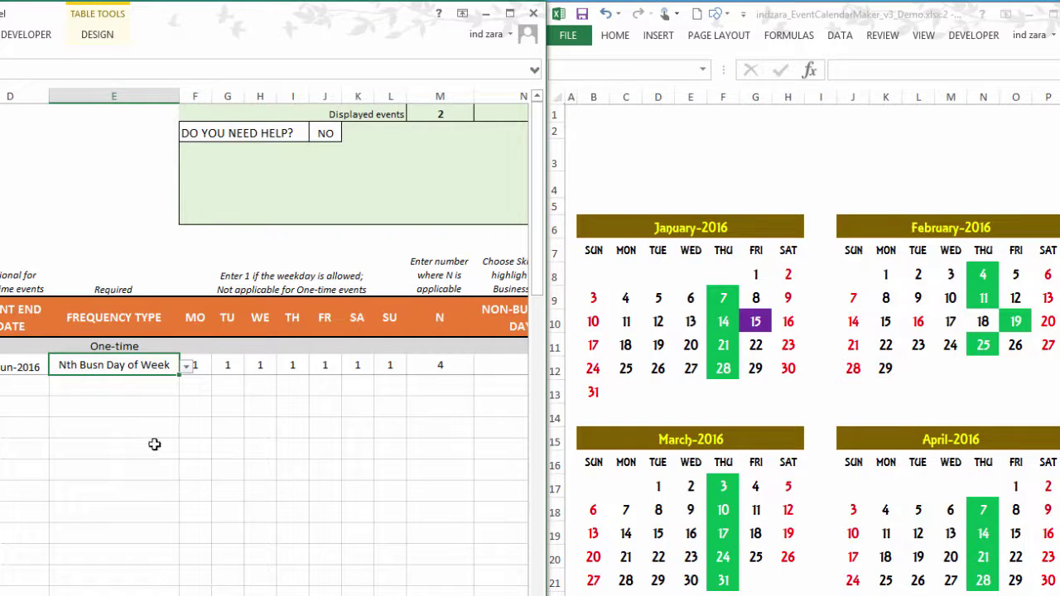
click(262, 445)
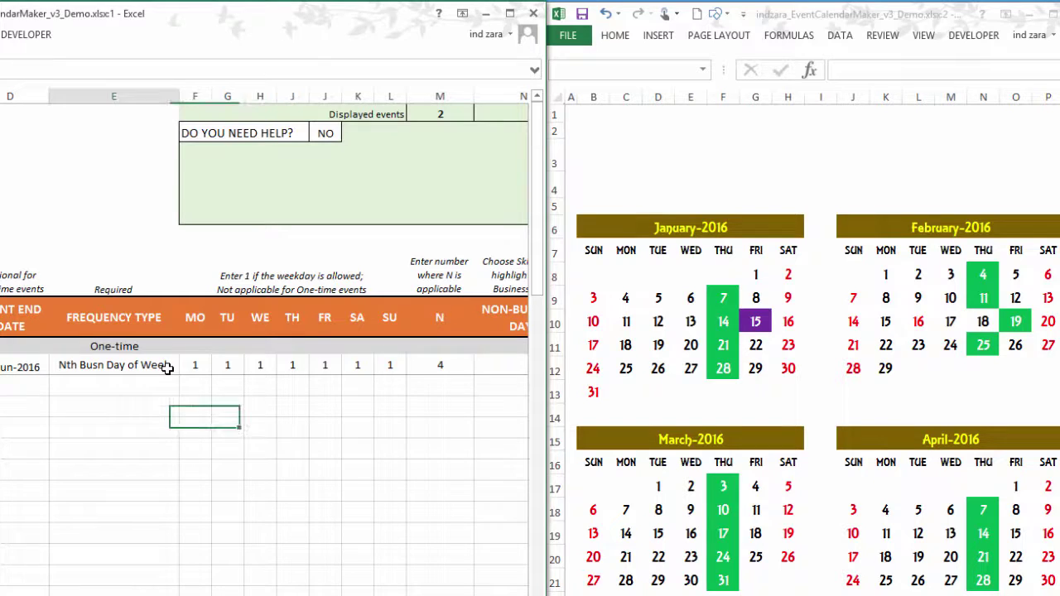
click(168, 368)
Change the Meeting frequency to Last Busn Day of Week, then review the options without changing it
click(186, 368)
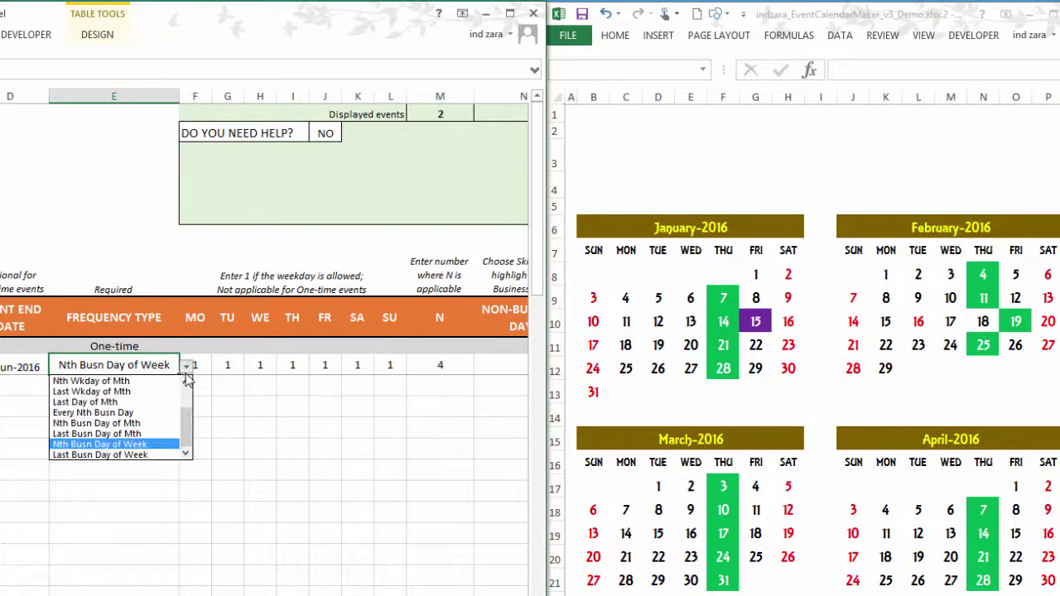
click(173, 455)
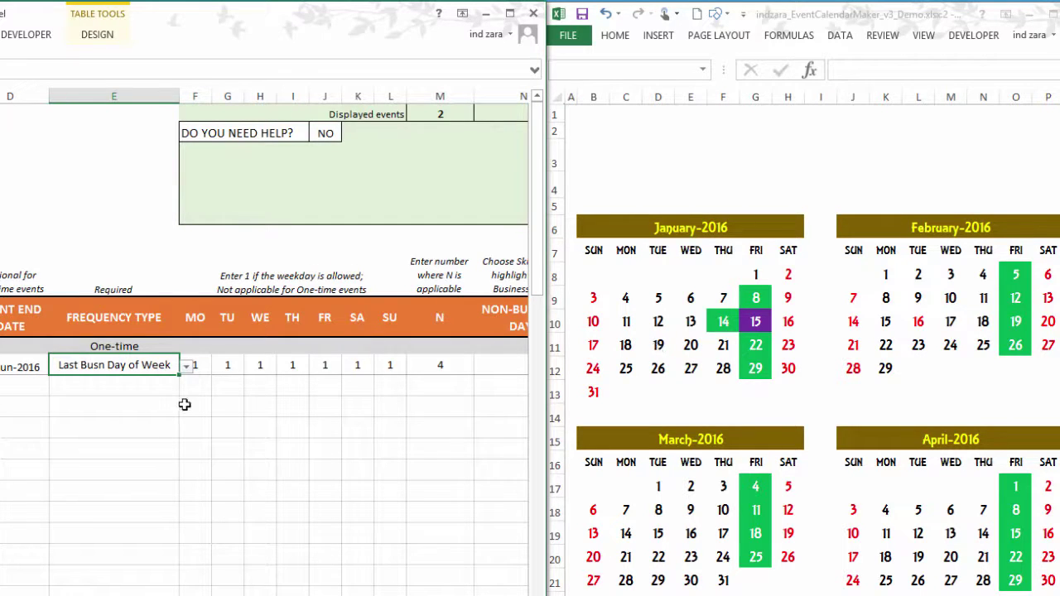
click(187, 367)
scroll(189, 379, up, 1)
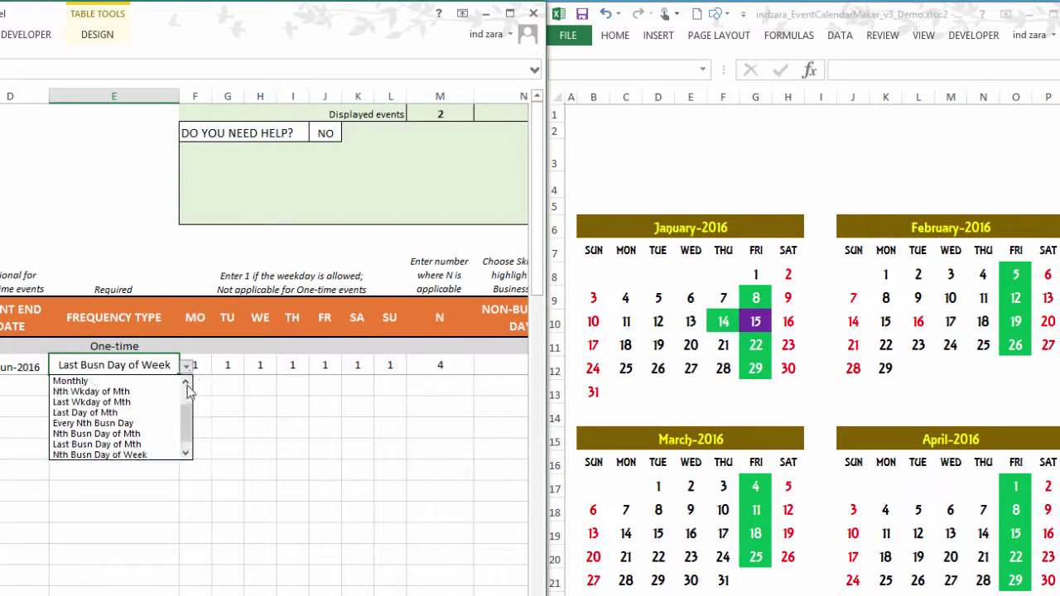
scroll(188, 378, up, 2)
scroll(188, 378, up, 1)
scroll(188, 378, down, 4)
scroll(189, 379, up, 3)
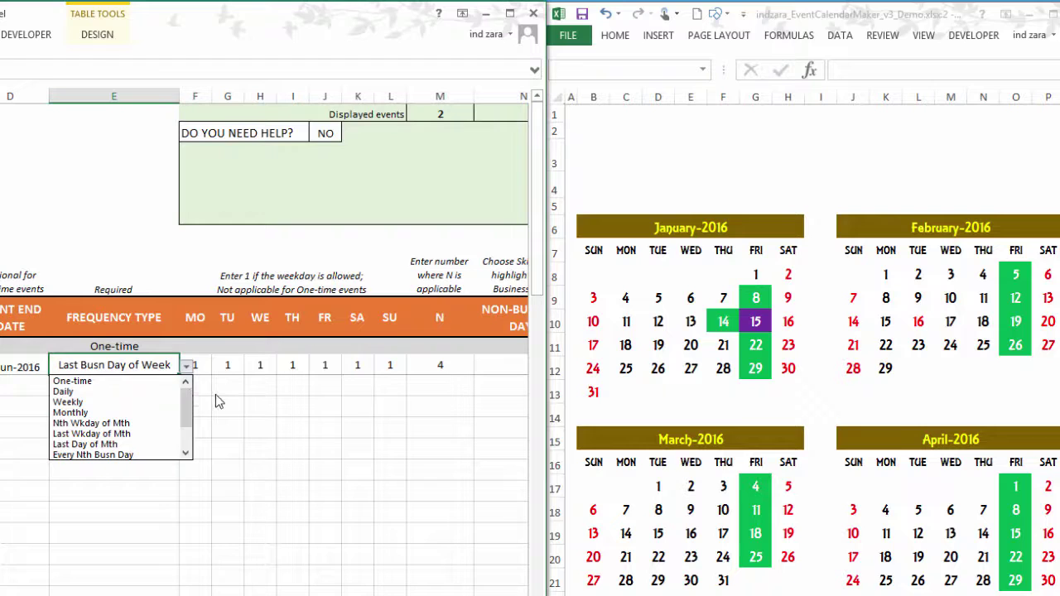
key(Escape)
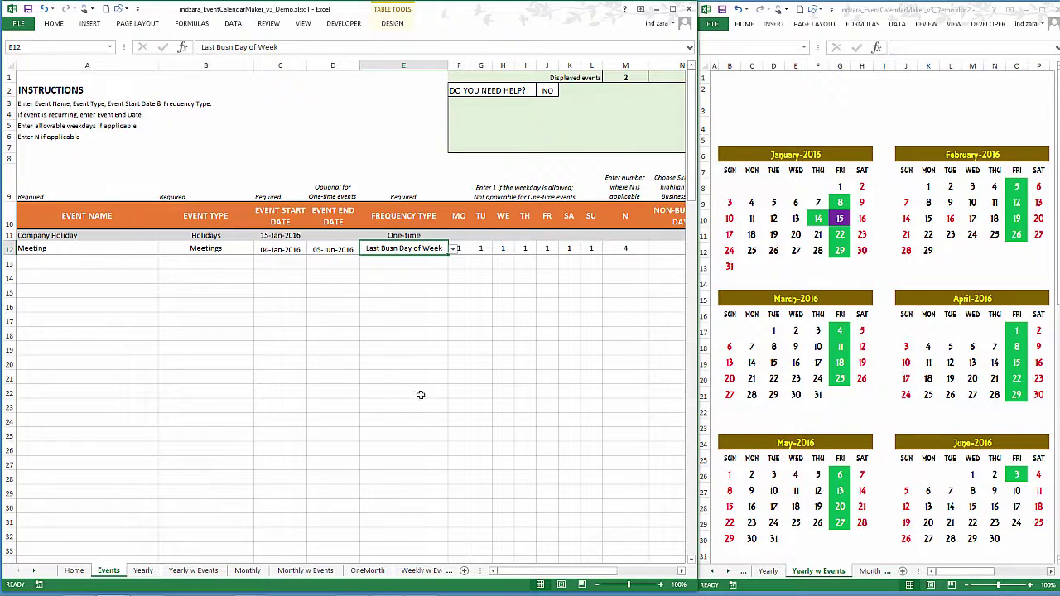
Maximize the calendar workbook, check the Yearly sheet's Friday meetings, then show Yearly w Events
click(1042, 10)
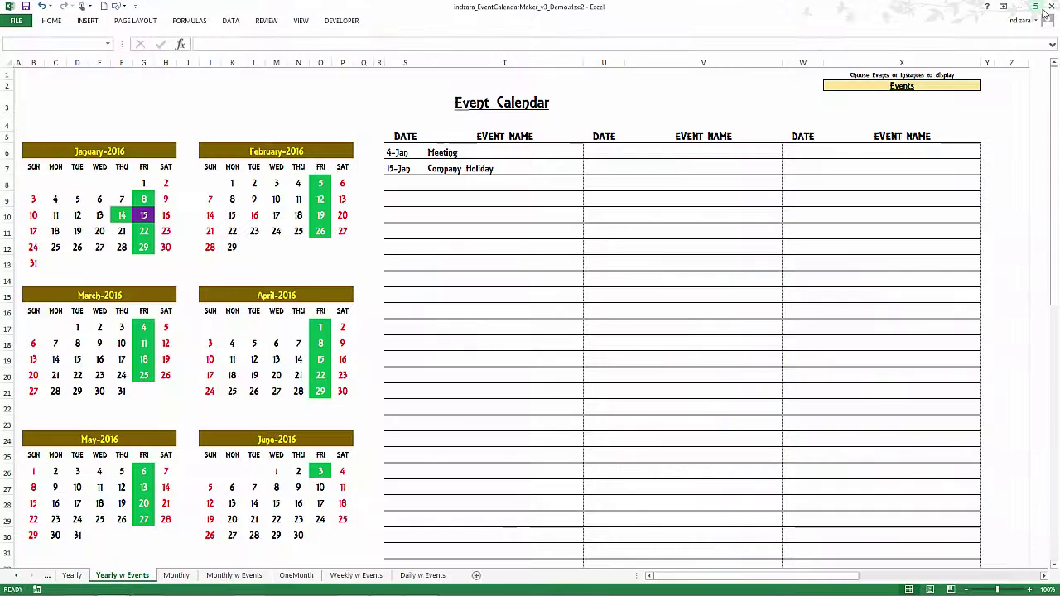
click(22, 576)
click(22, 576)
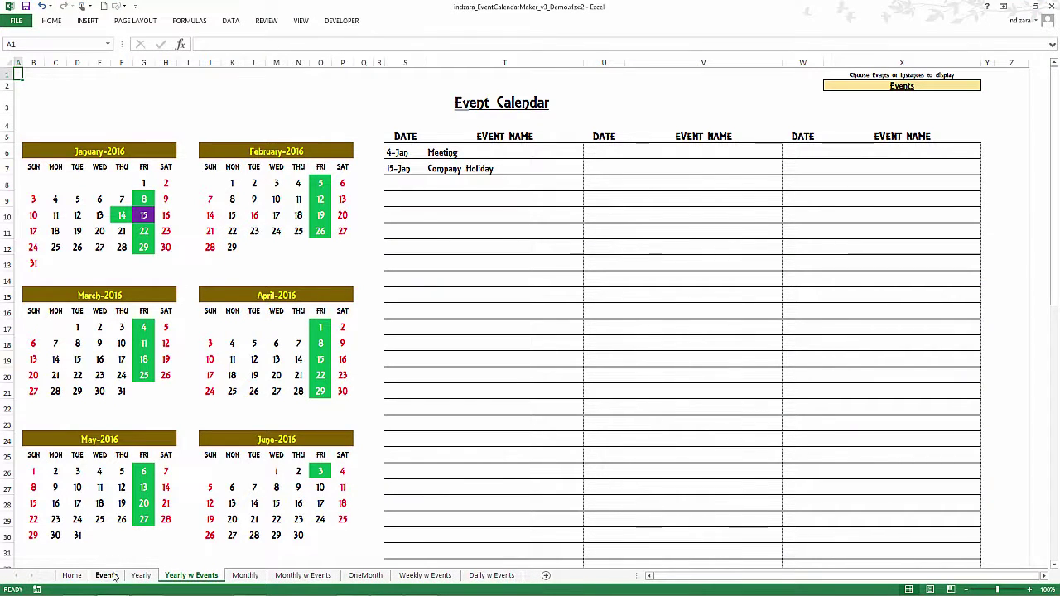
click(141, 576)
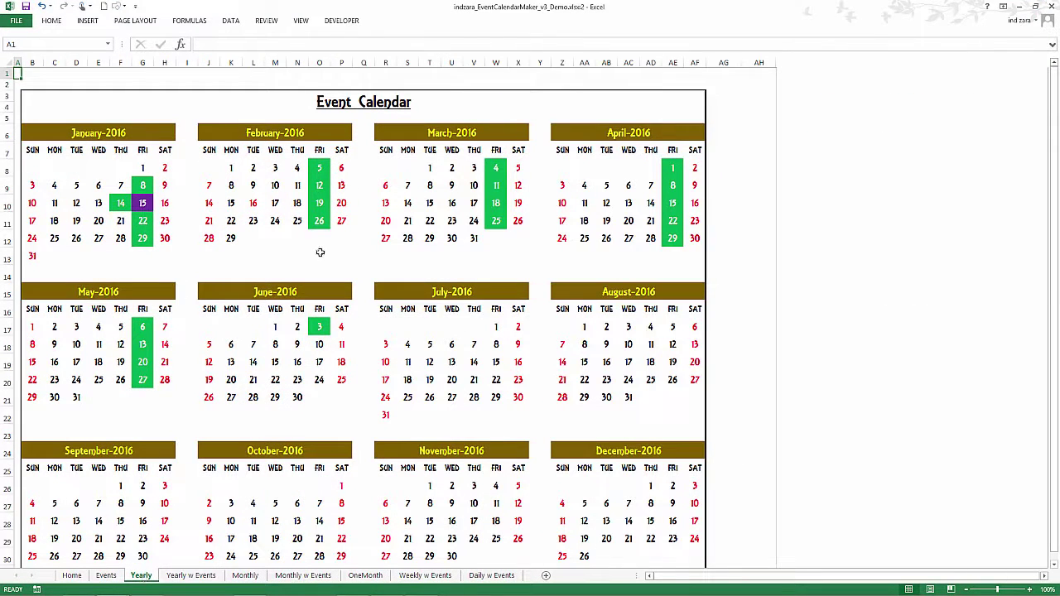
scroll(305, 348, down, 1)
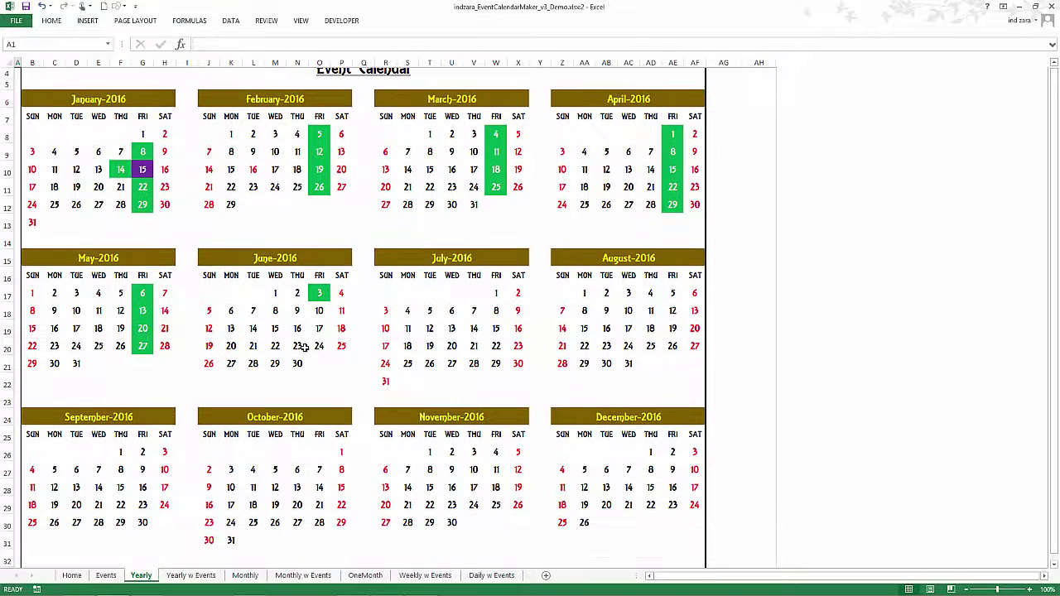
scroll(305, 348, down, 2)
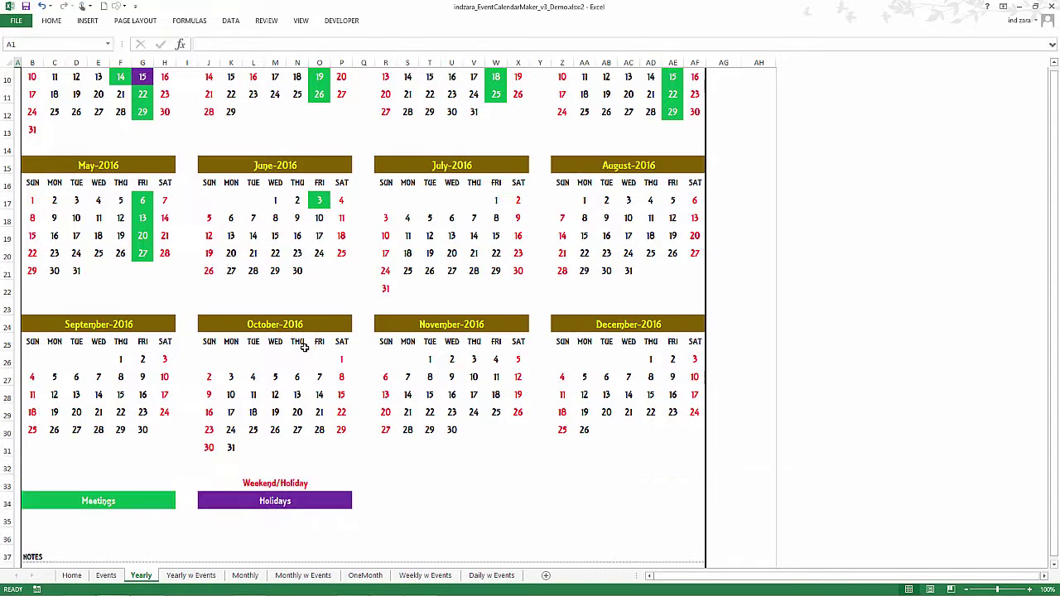
scroll(305, 348, down, 2)
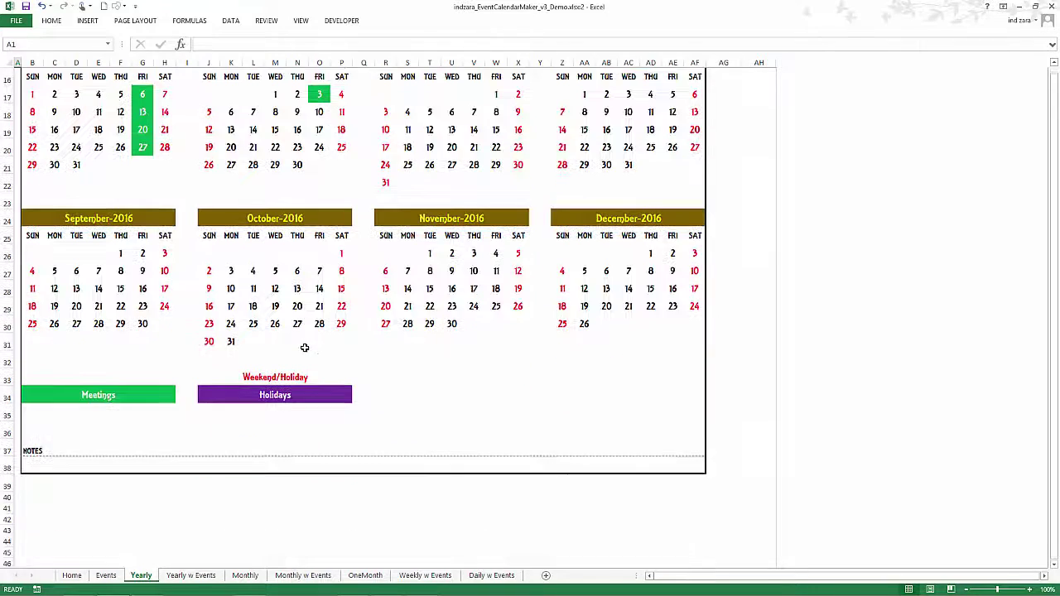
scroll(309, 331, up, 4)
scroll(314, 300, up, 1)
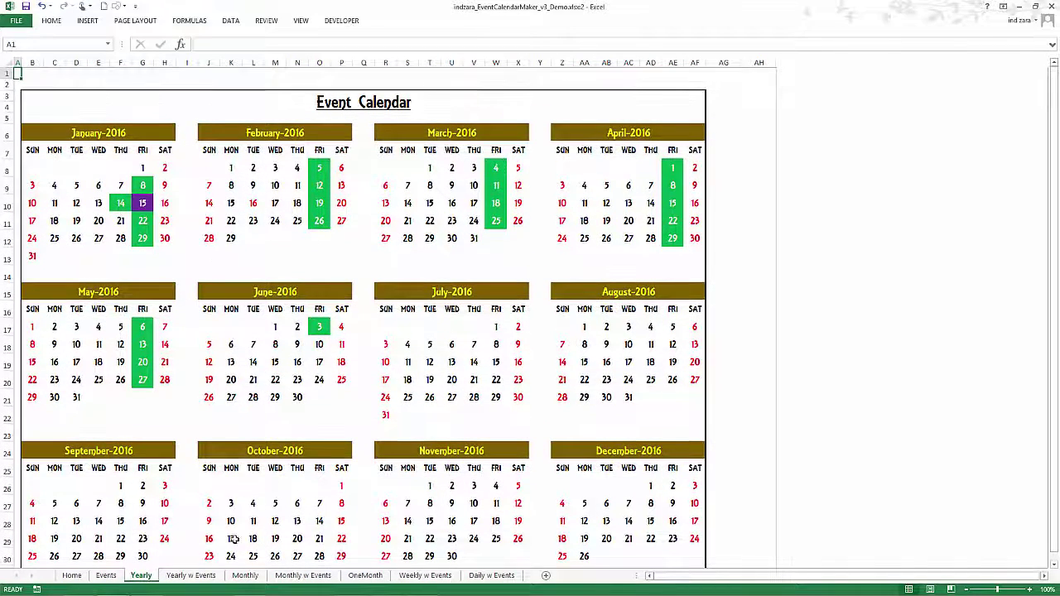
click(191, 574)
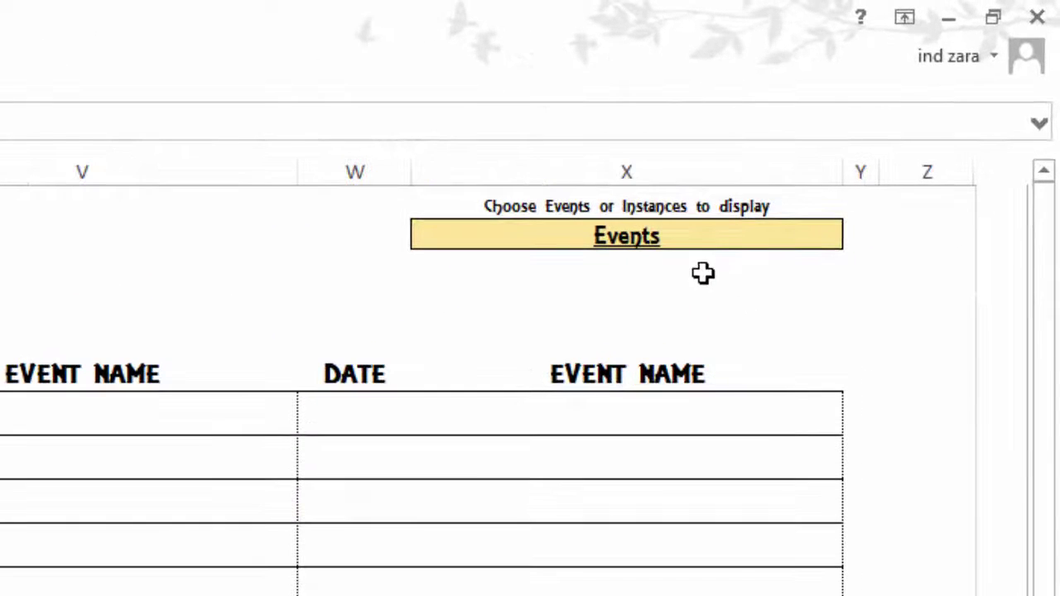
click(895, 123)
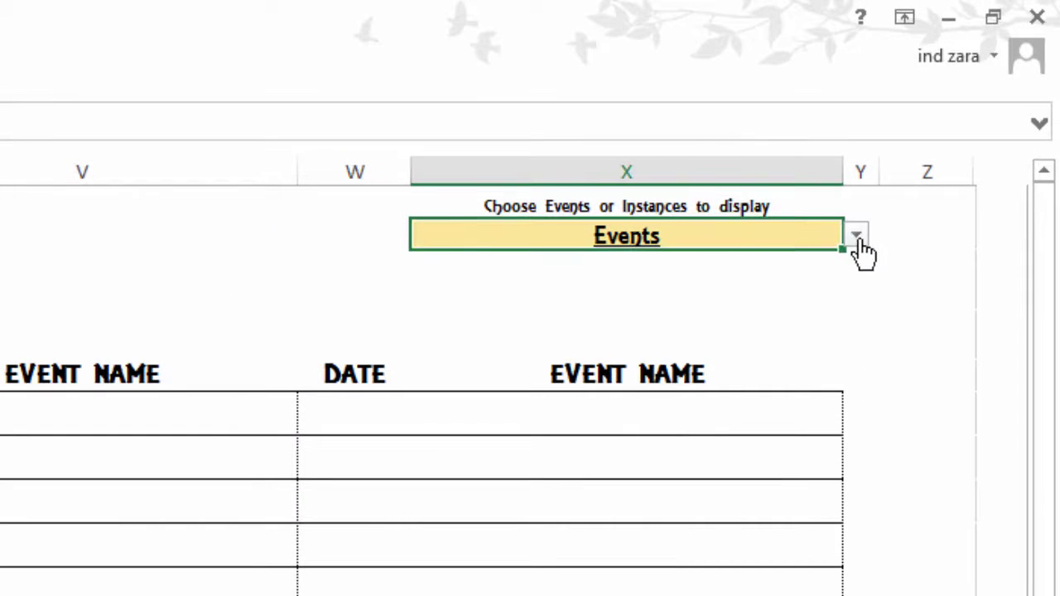
click(857, 238)
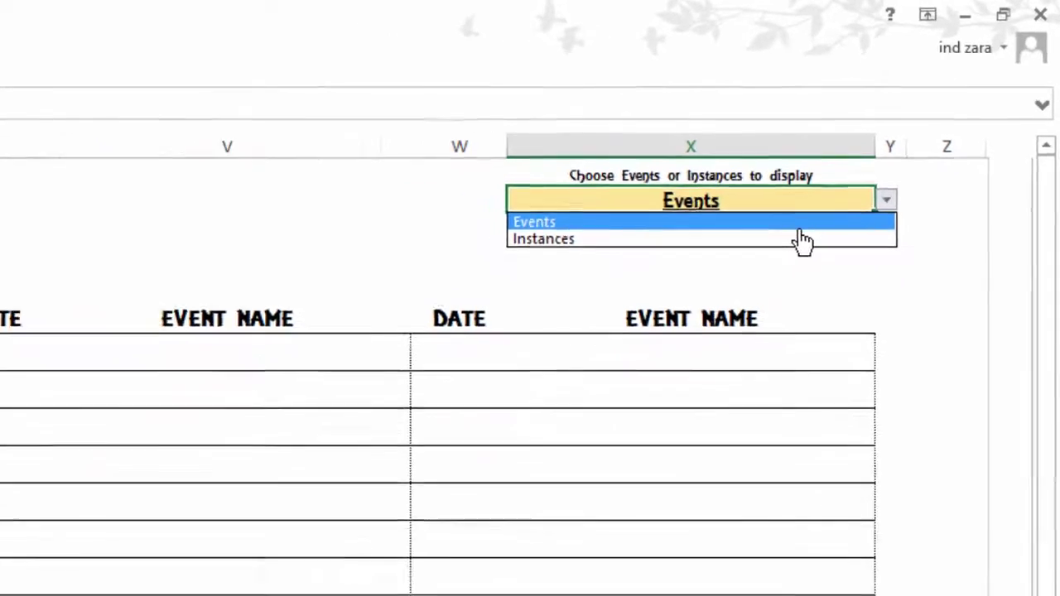
click(762, 281)
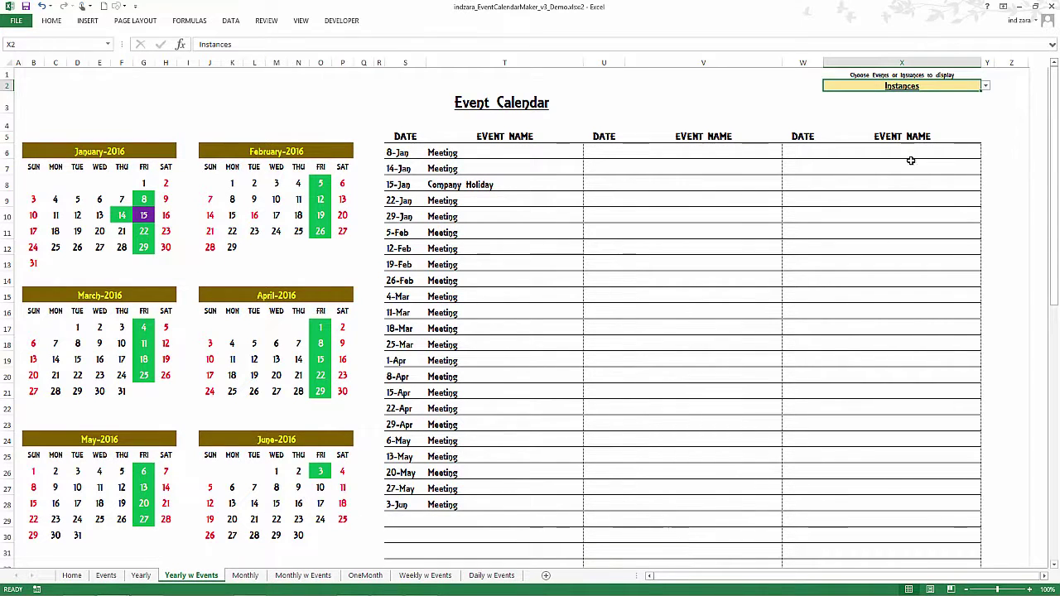
click(986, 86)
click(895, 95)
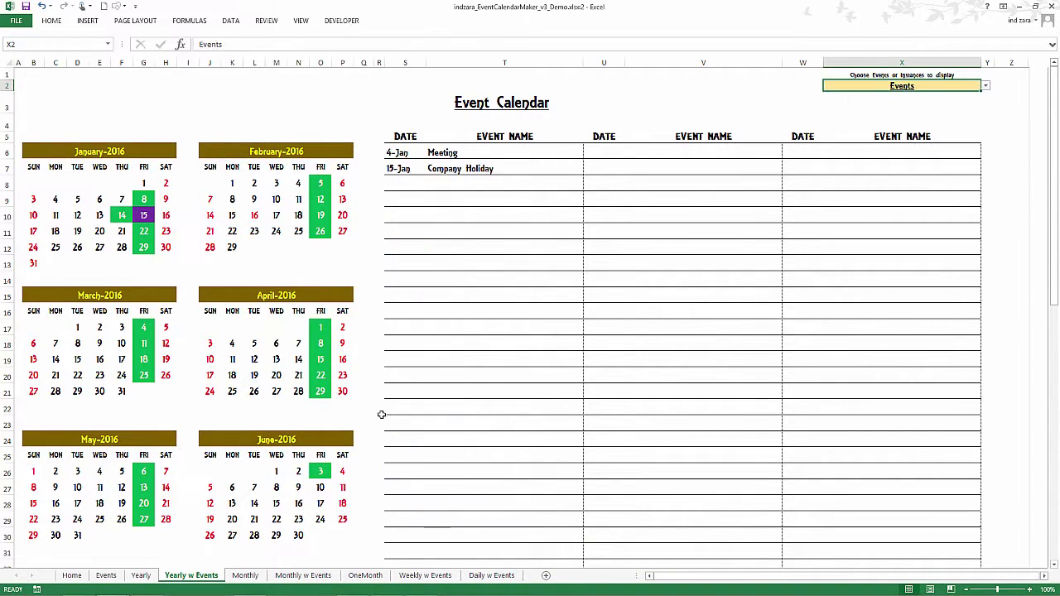
Scroll through the Monthly sheet's 2016 calendars
click(246, 575)
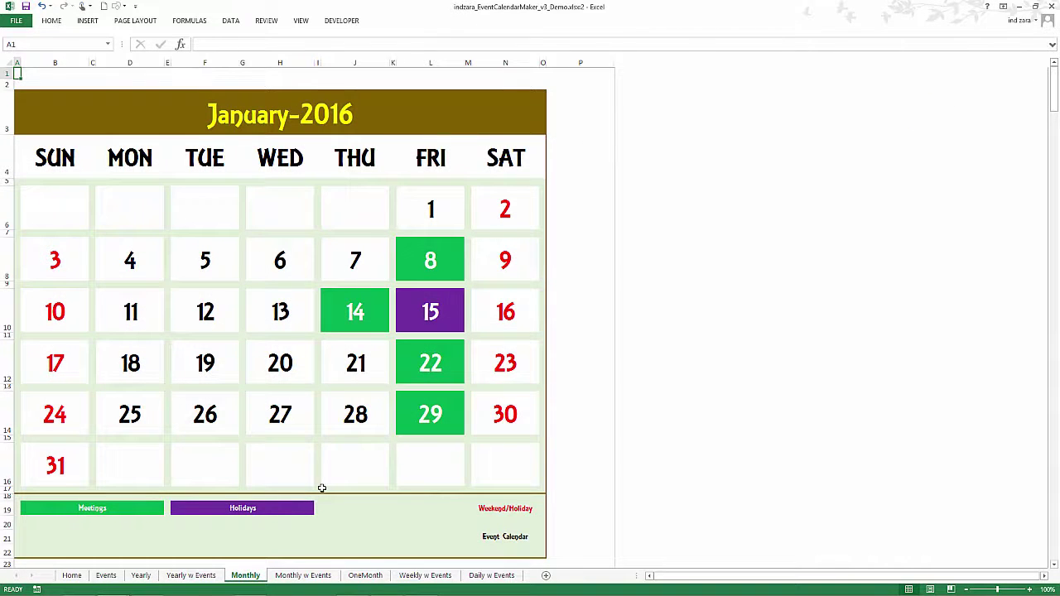
scroll(321, 488, down, 1)
scroll(321, 488, down, 4)
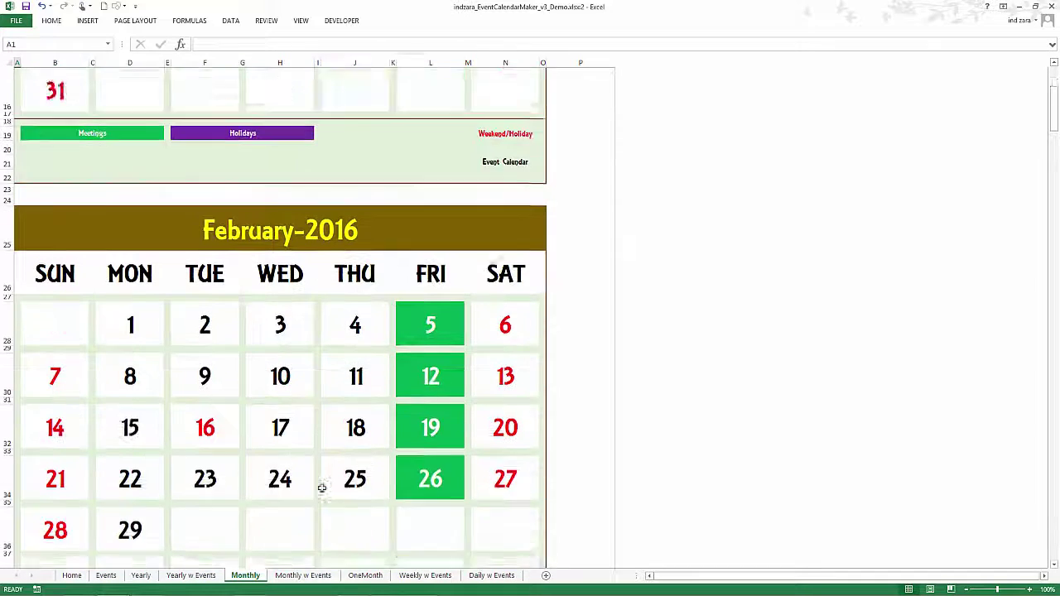
scroll(321, 488, down, 1)
scroll(290, 472, down, 1)
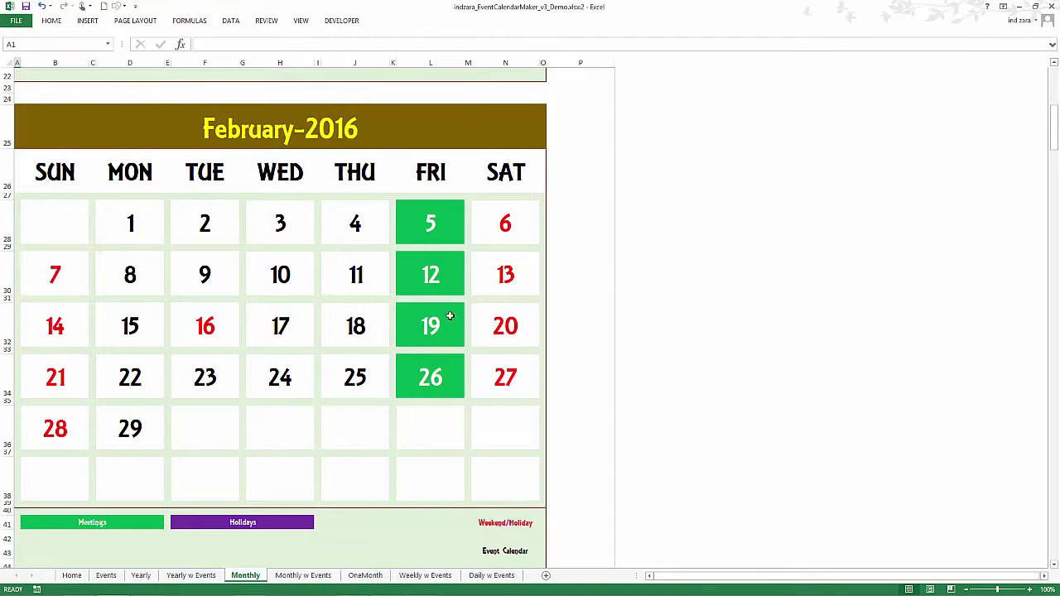
scroll(432, 356, down, 1)
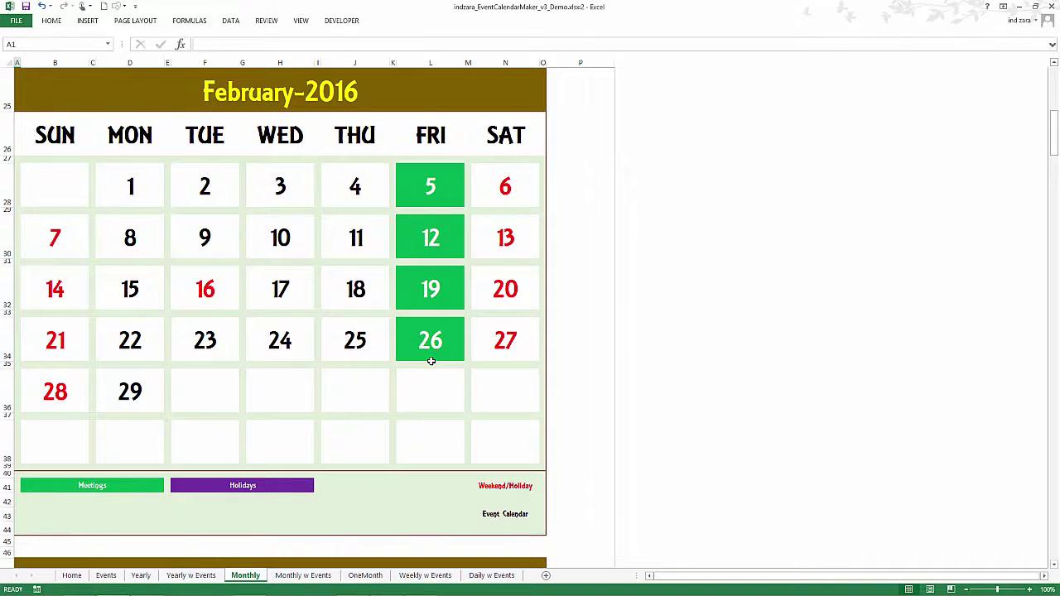
scroll(431, 361, down, 2)
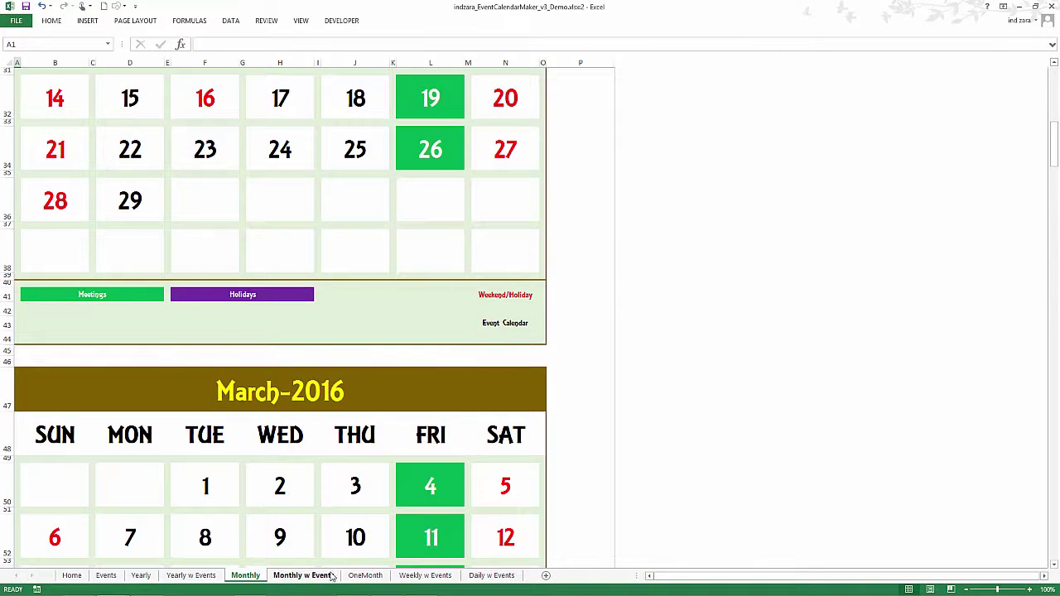
Review the Friday meetings across the Monthly w Events calendars
click(331, 576)
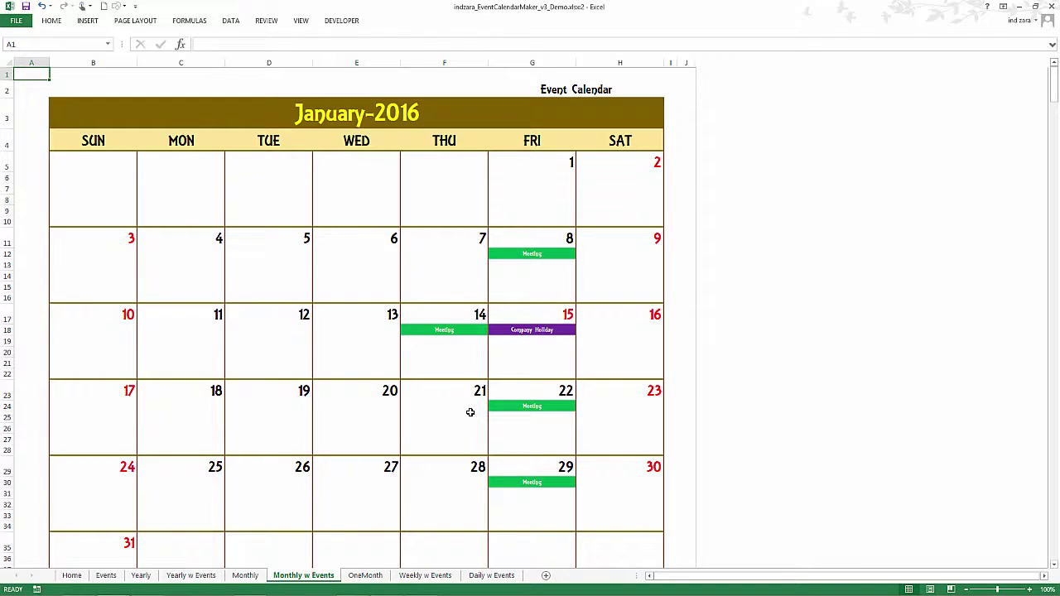
scroll(470, 411, down, 5)
scroll(470, 412, down, 9)
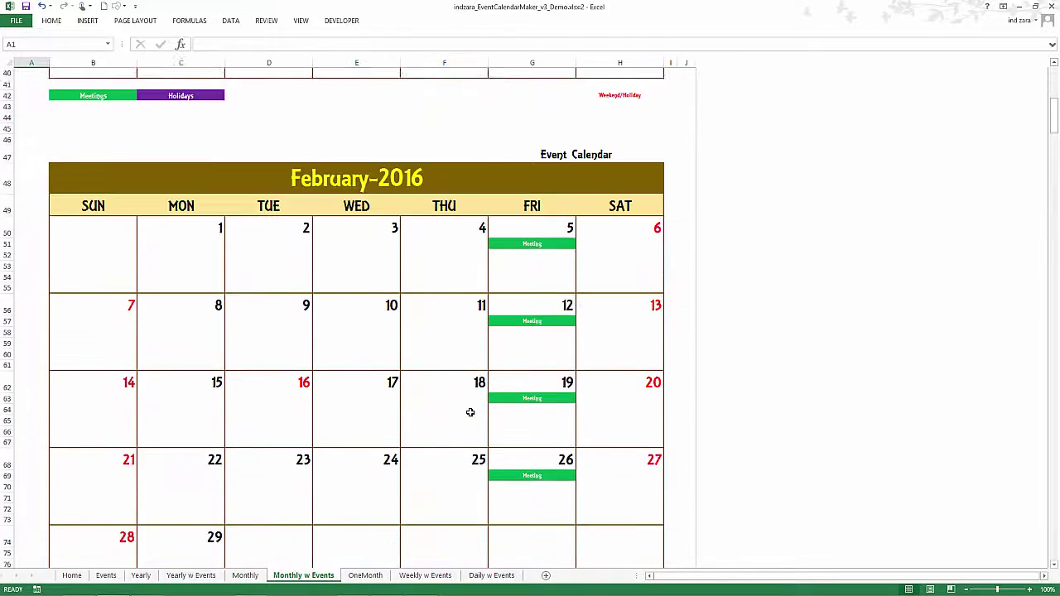
scroll(469, 412, down, 3)
scroll(470, 411, down, 8)
scroll(470, 412, down, 2)
scroll(521, 390, up, 4)
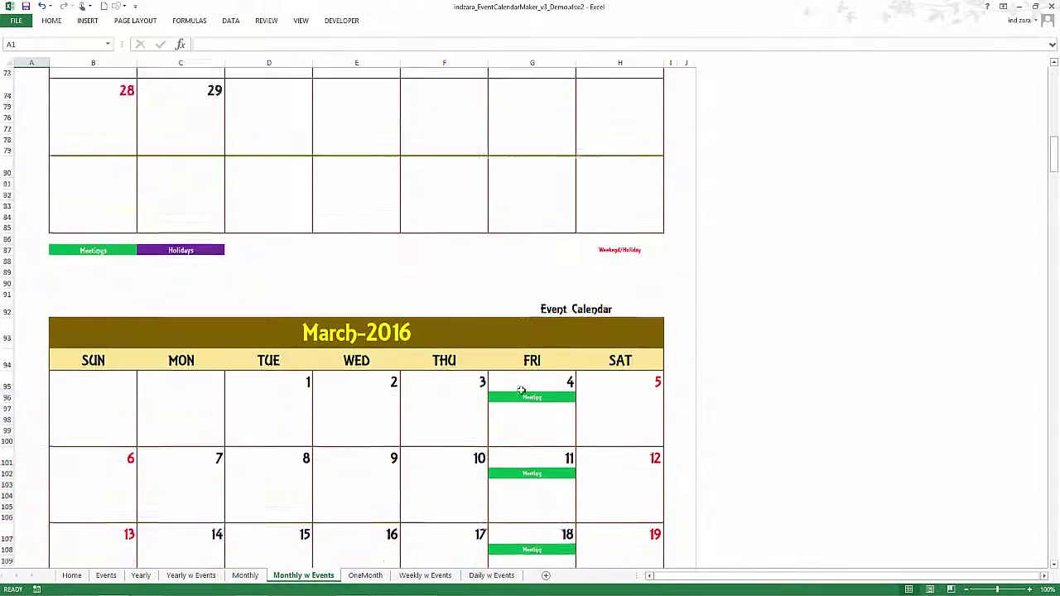
scroll(521, 391, up, 8)
scroll(521, 390, up, 5)
scroll(521, 390, up, 2)
scroll(521, 390, up, 6)
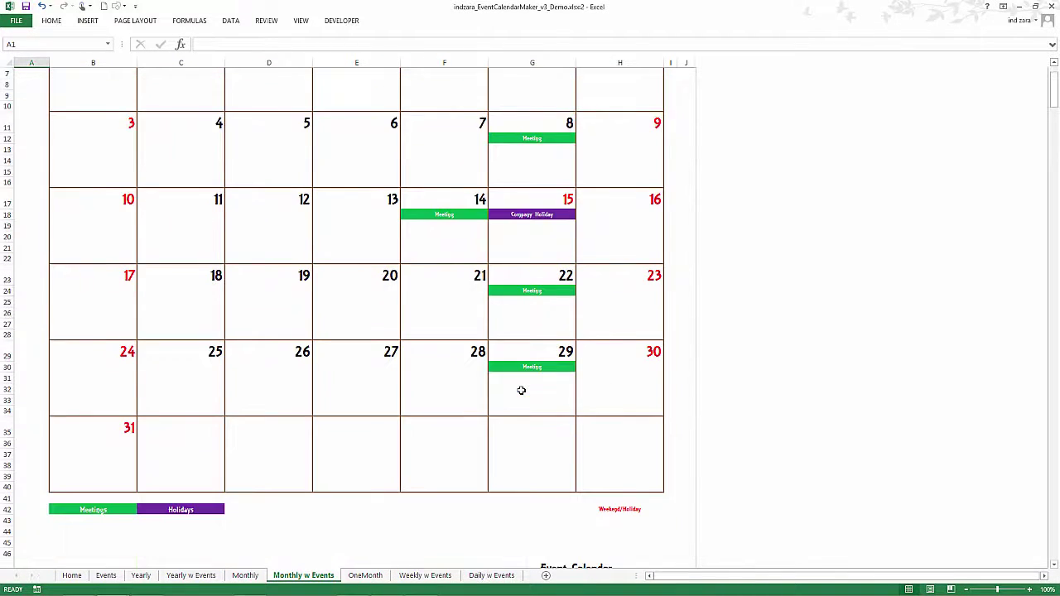
scroll(535, 273, up, 4)
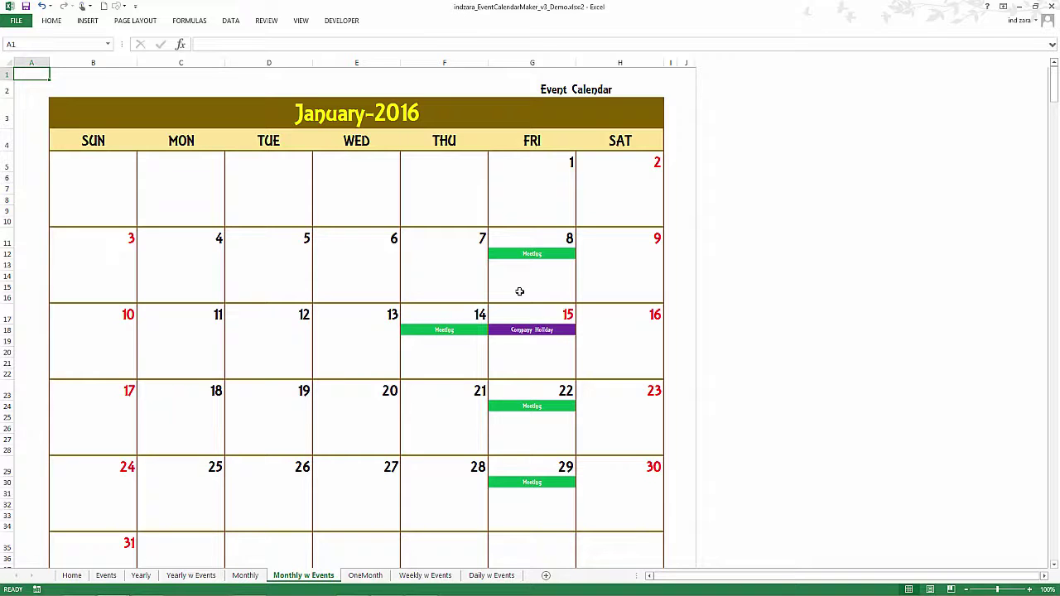
click(365, 576)
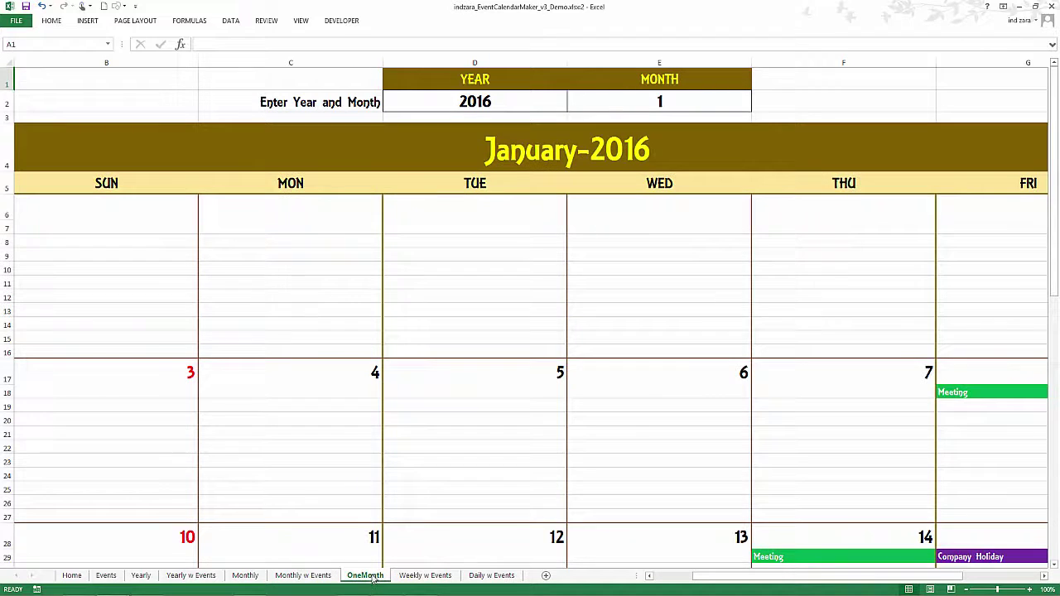
Zoom the OneMonth sheet out to 70% and set the month in E2 to 2 for February-2016
click(966, 590)
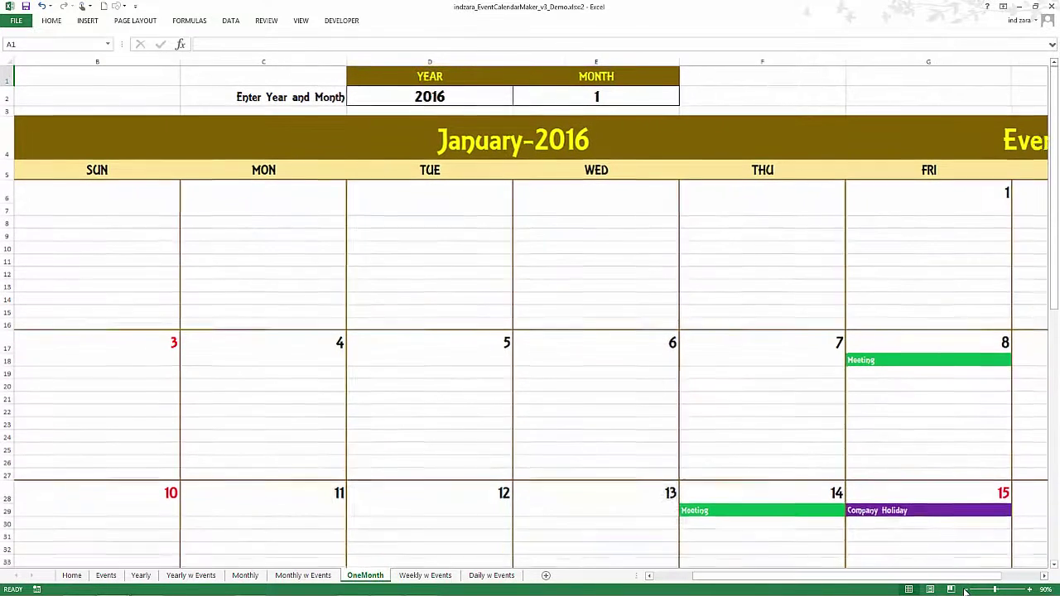
click(966, 590)
click(966, 590)
click(966, 590)
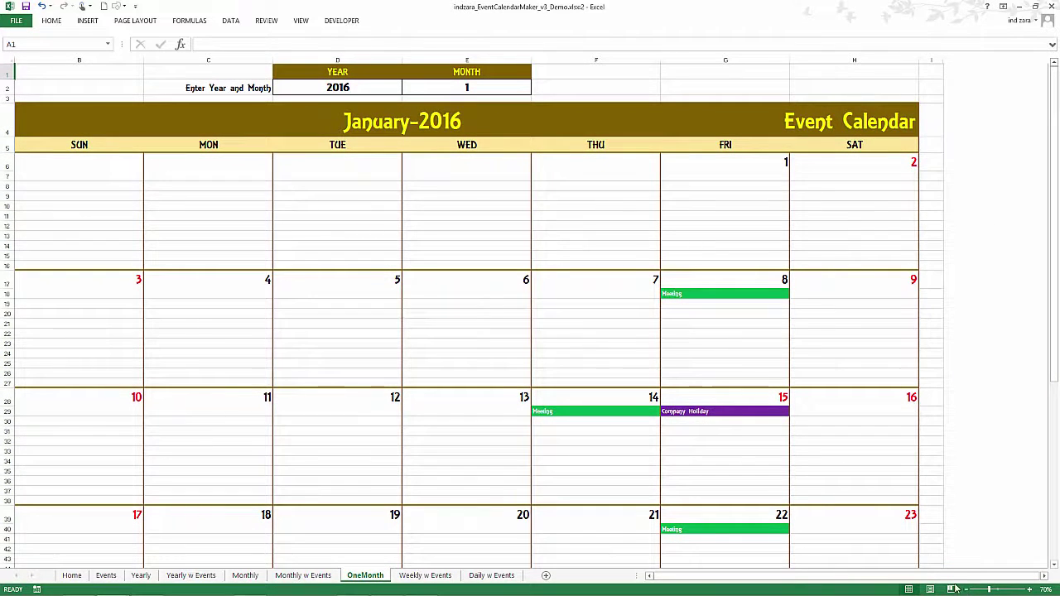
click(495, 87)
text(2)
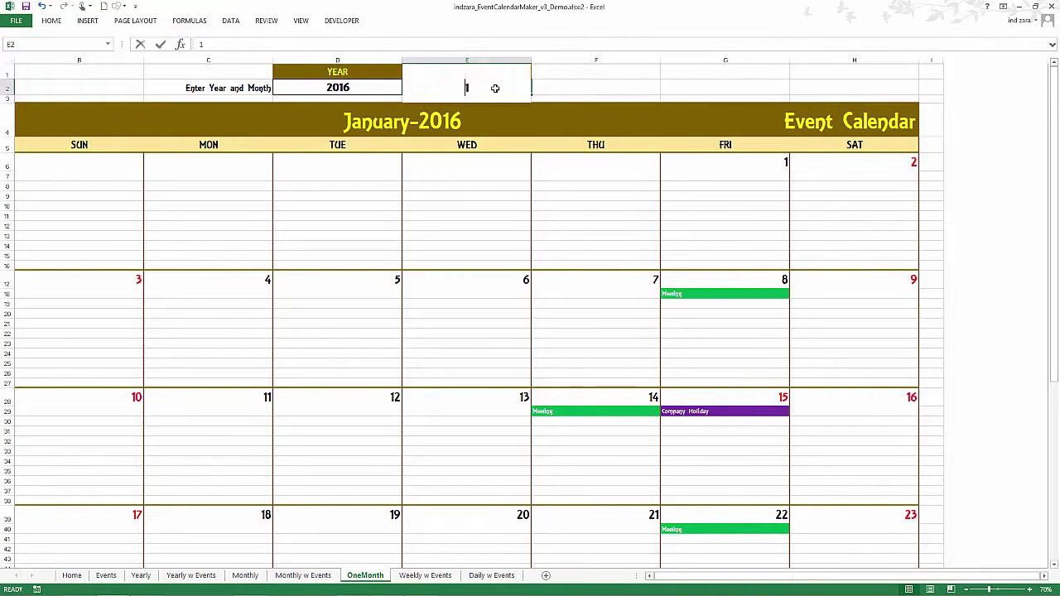
key(Return)
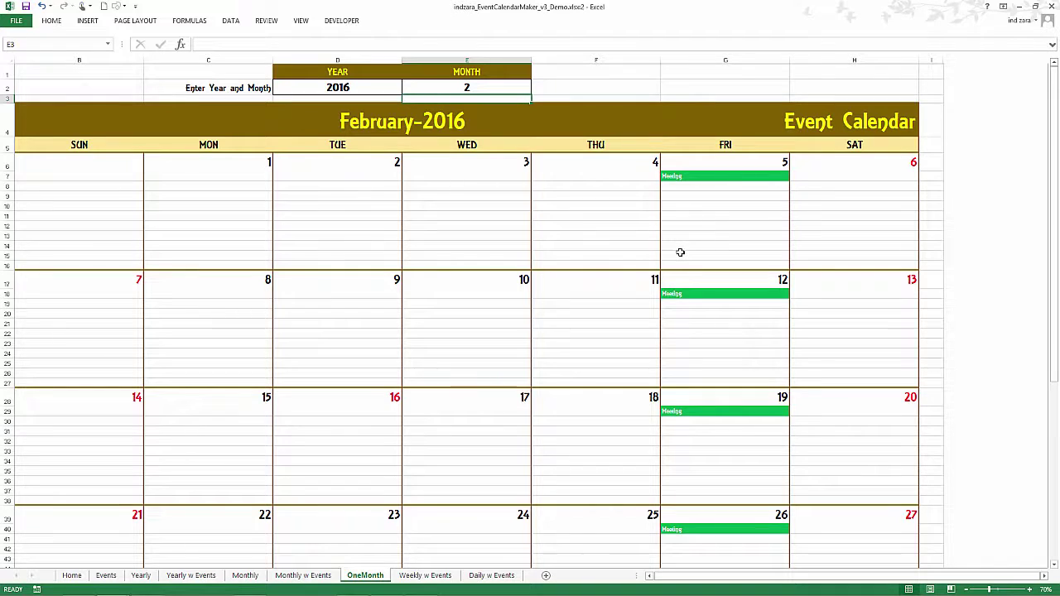
Change the Weekly w Events start date in C3 to 1/8/2016
click(452, 579)
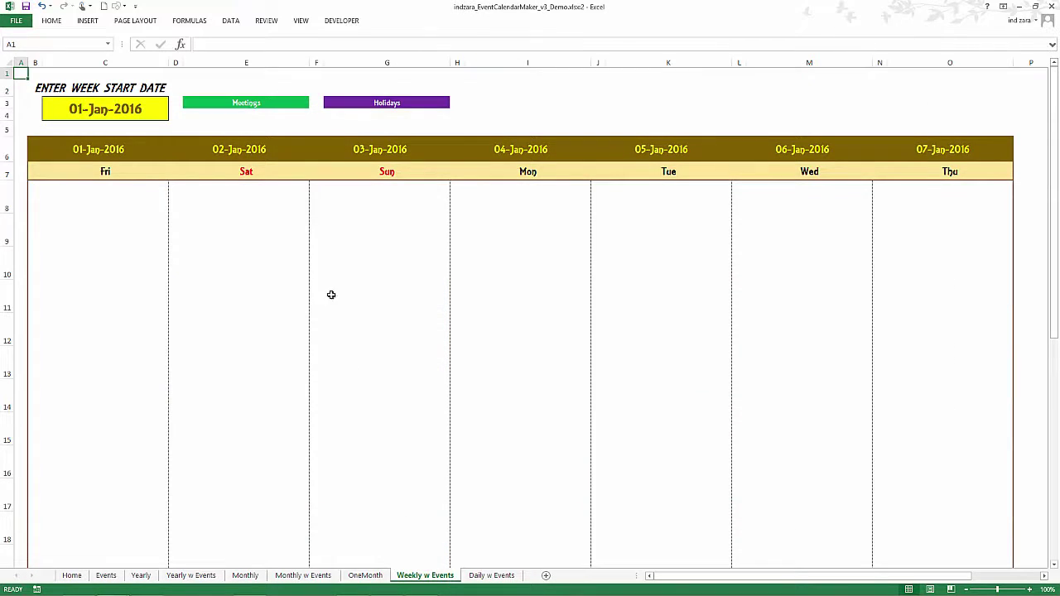
click(100, 114)
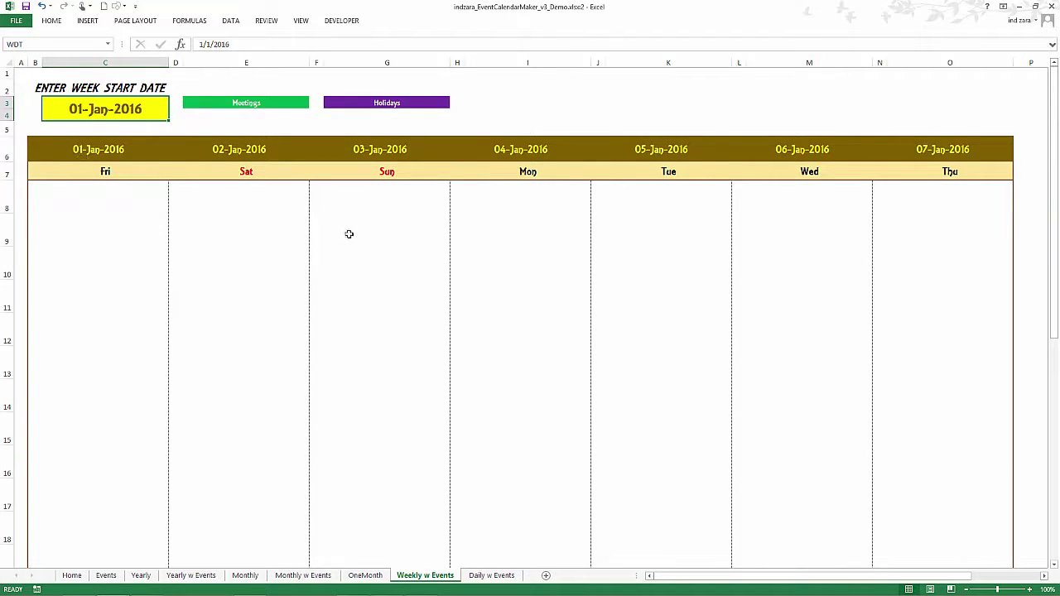
click(204, 44)
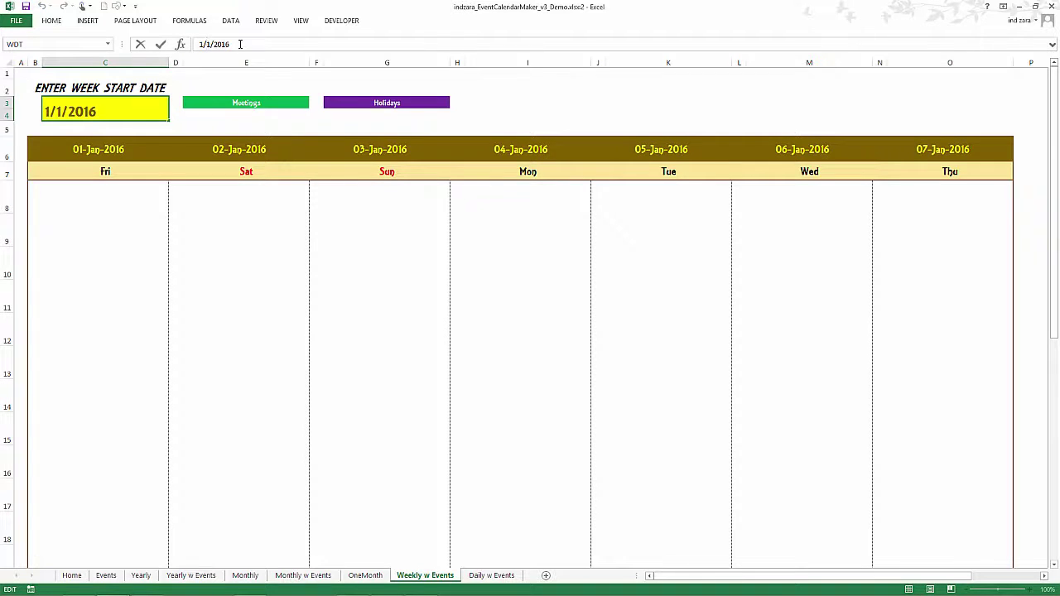
key(Delete)
text(8)
key(Return)
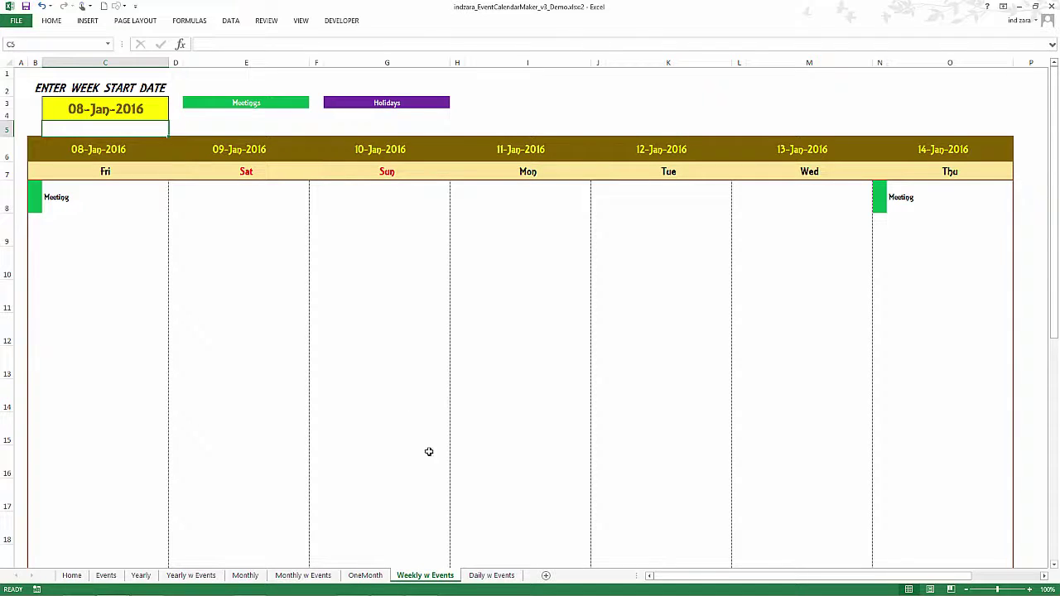
click(479, 576)
Change the Daily w Events date to 1/8/2016 so the 12:00 AM Meeting is listed
click(97, 110)
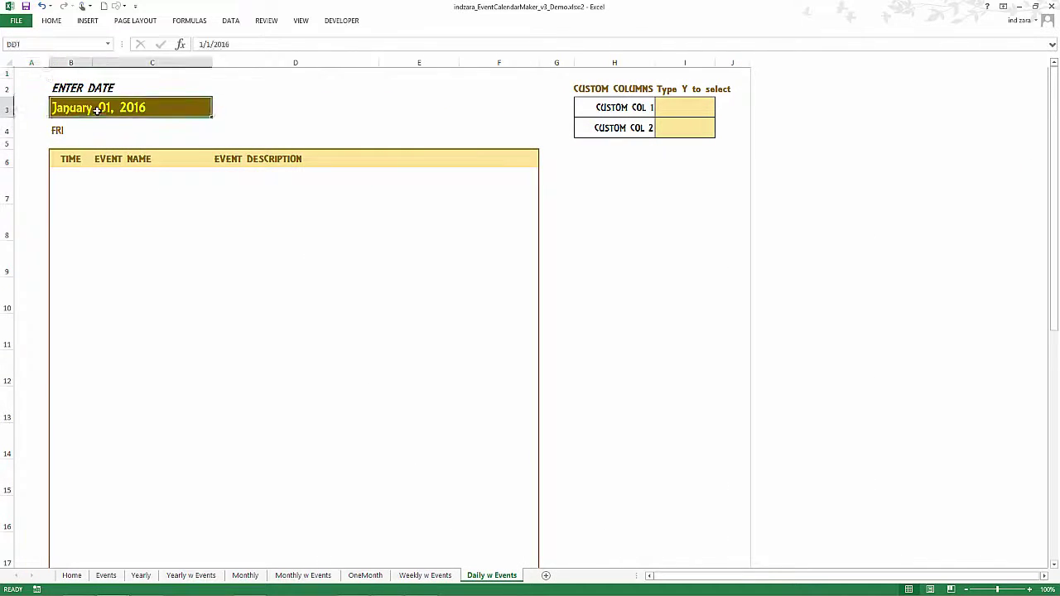
click(208, 45)
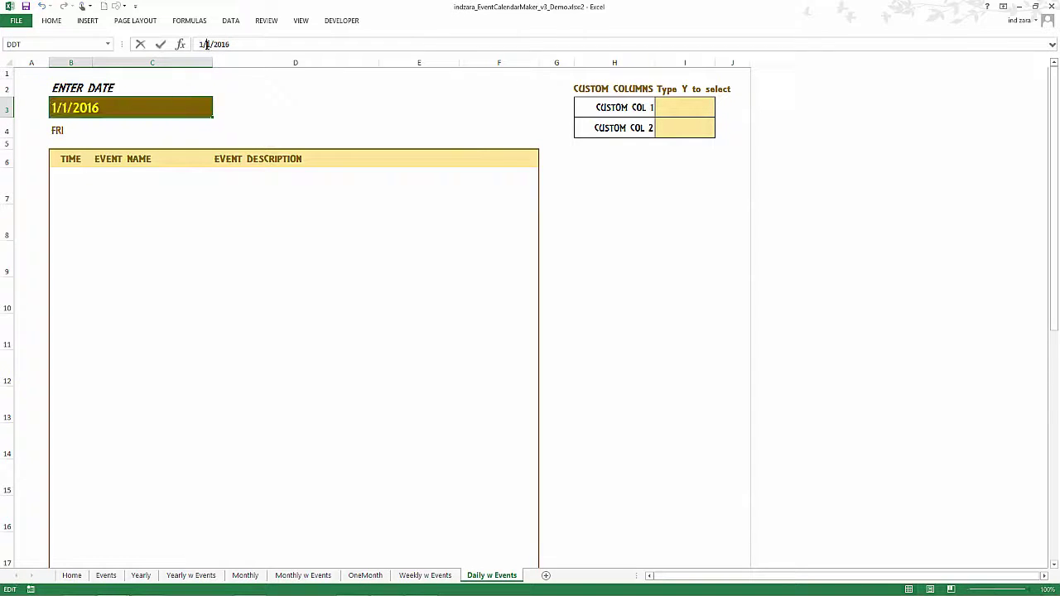
key(BackSpace)
text(8)
key(Return)
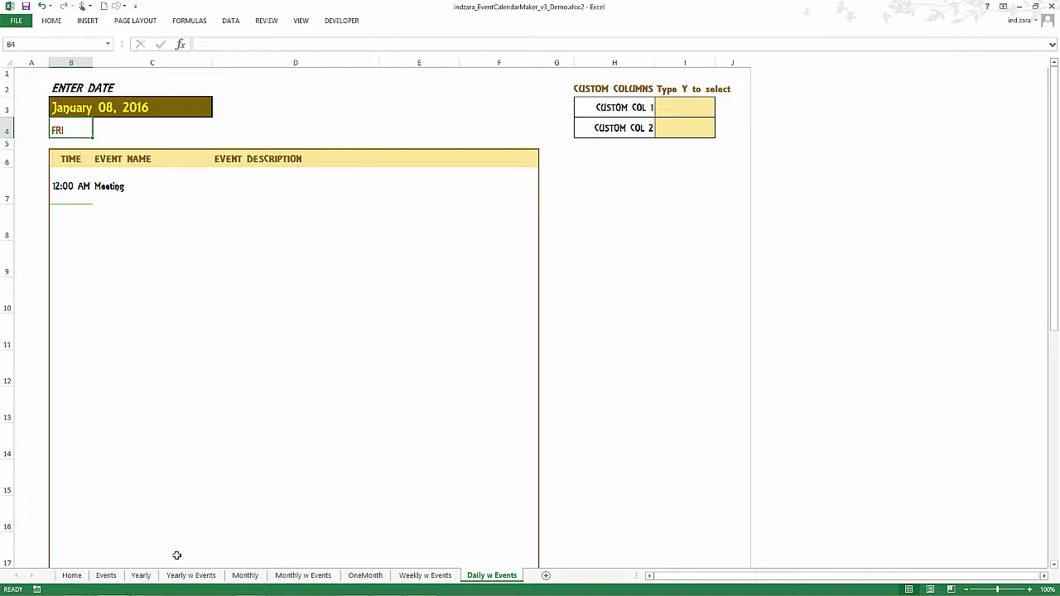
Enter Y in I3 and I4 to show CUSTOM COL 1 and CUSTOM COL 2 on Daily w Events
click(107, 576)
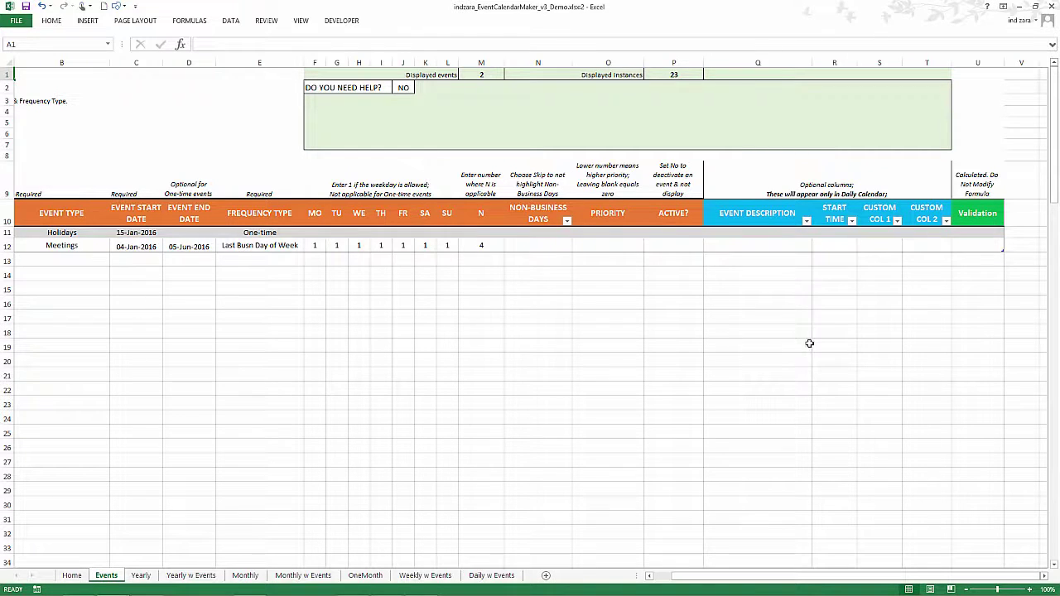
click(500, 575)
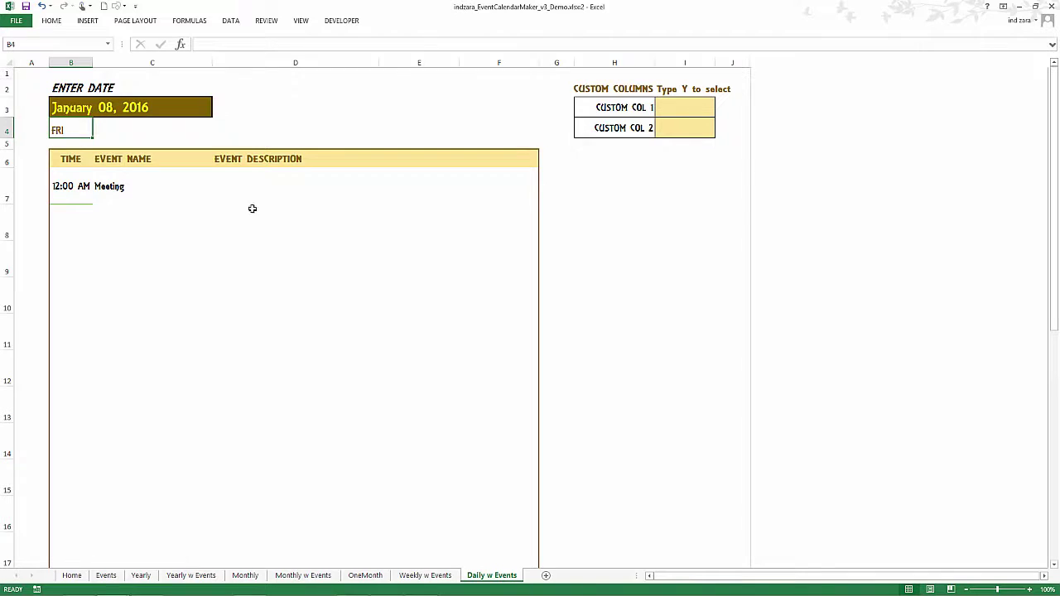
click(673, 108)
text(Y)
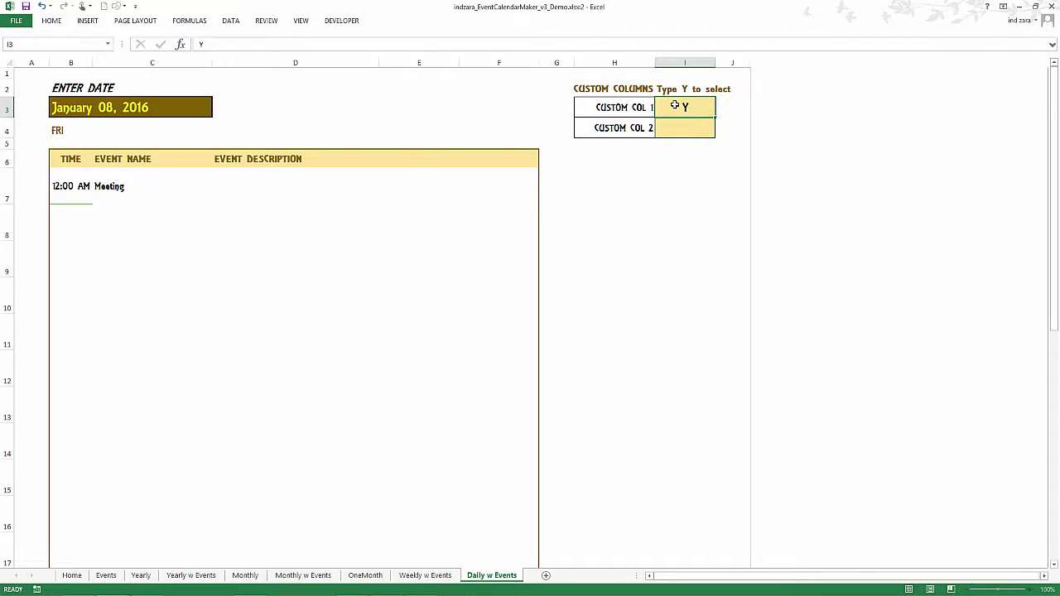
key(Return)
text(Y)
key(Return)
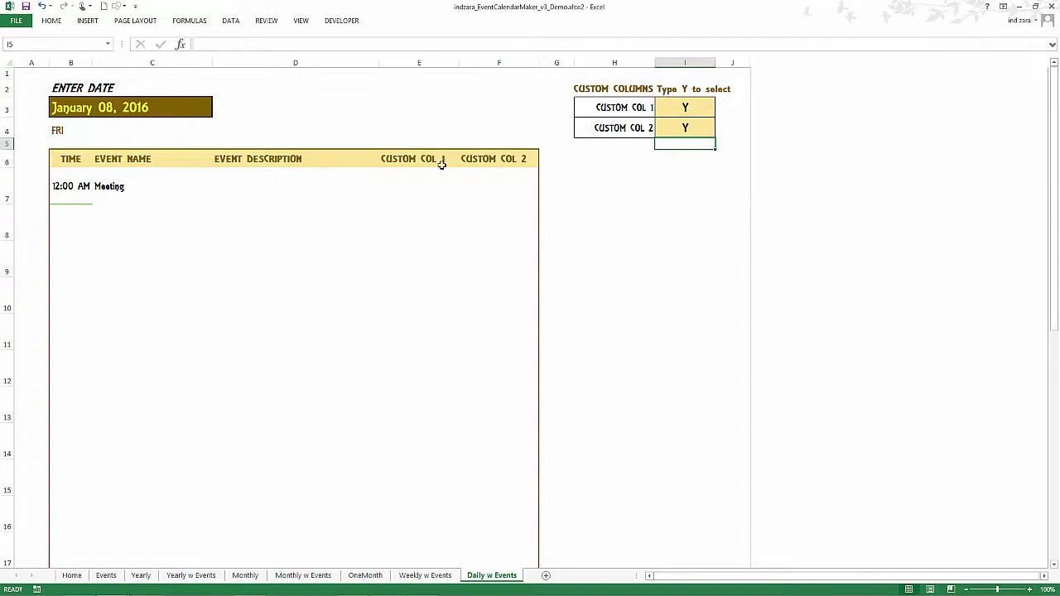
Rename the Events sheet's custom column headers to ROOM # and BUILDING
click(106, 575)
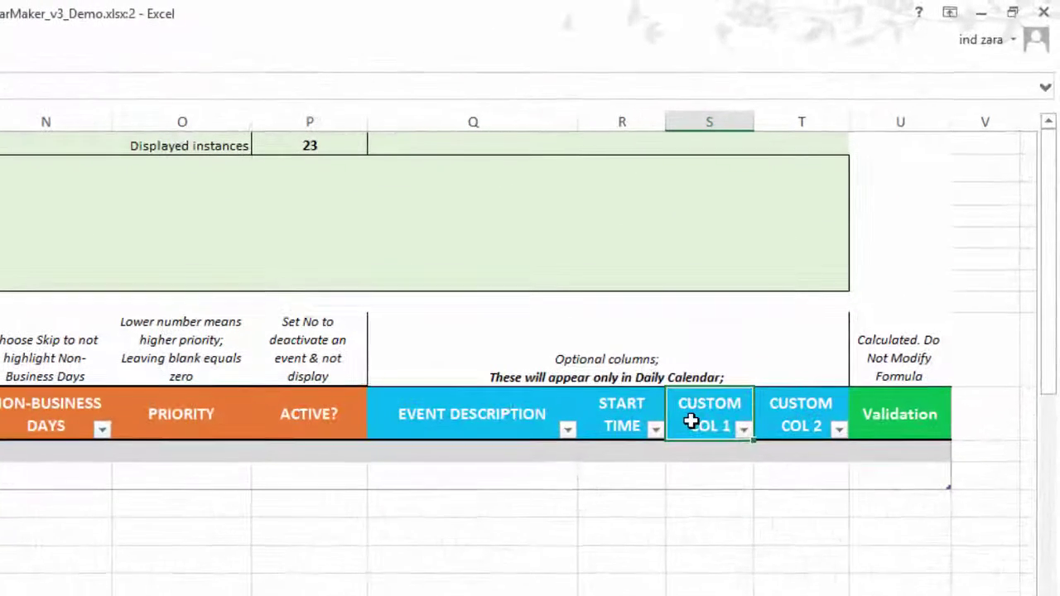
text(ROOM)
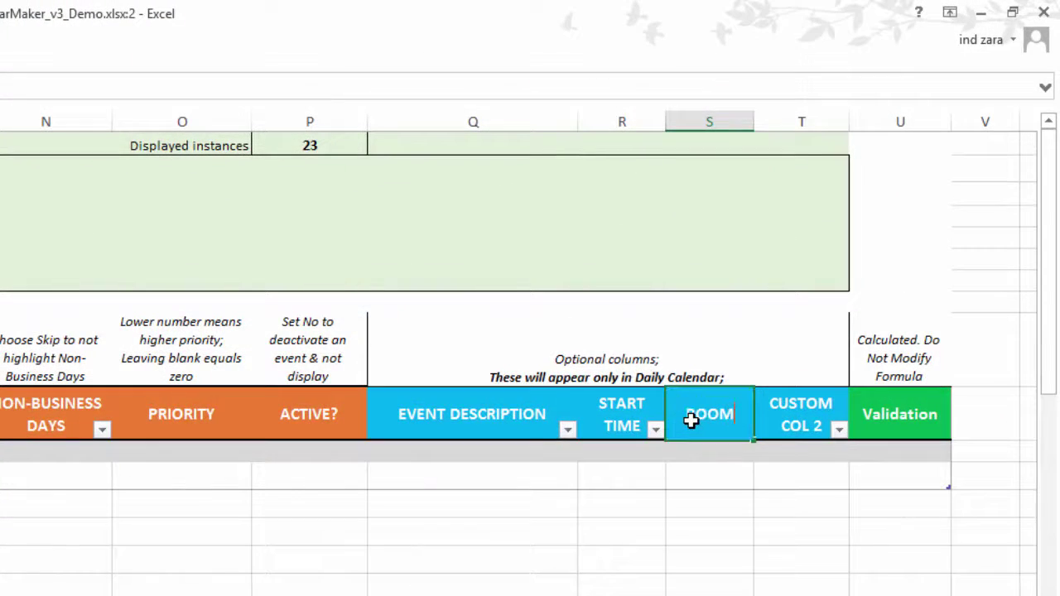
text( #)
key(Tab)
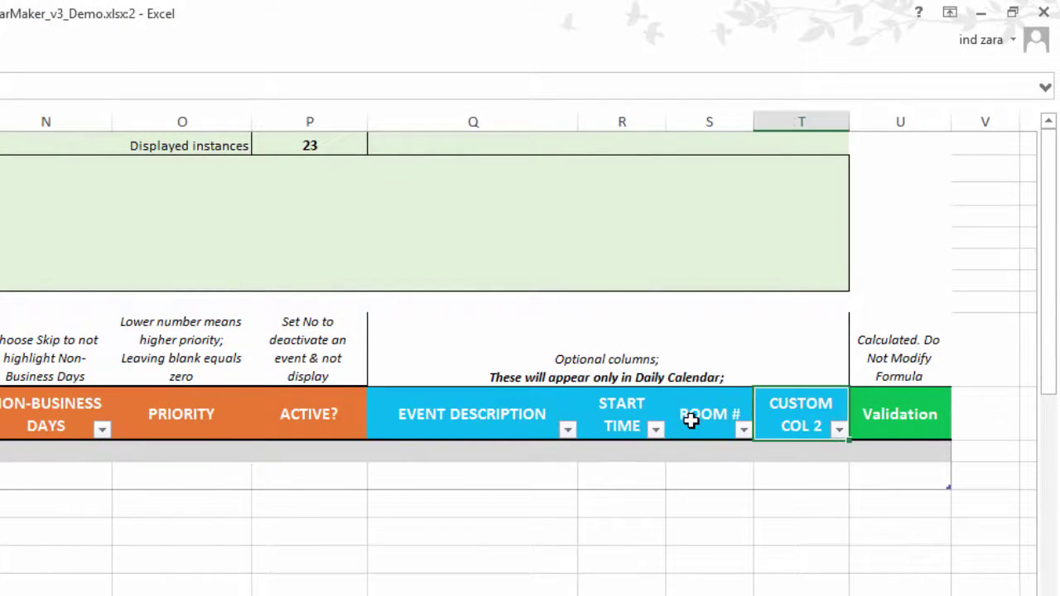
text(BUILDING)
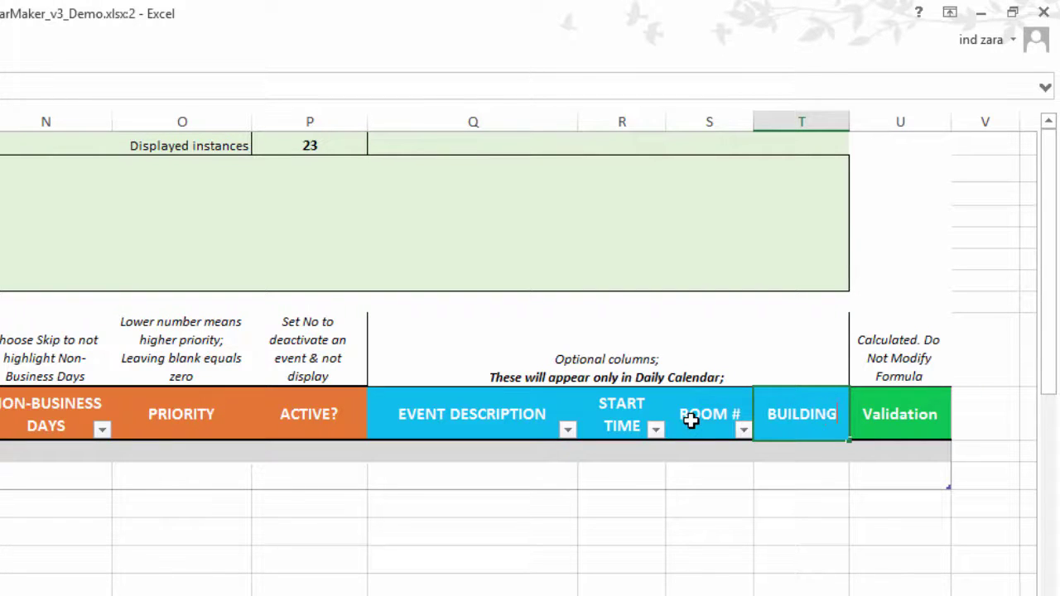
key(Return)
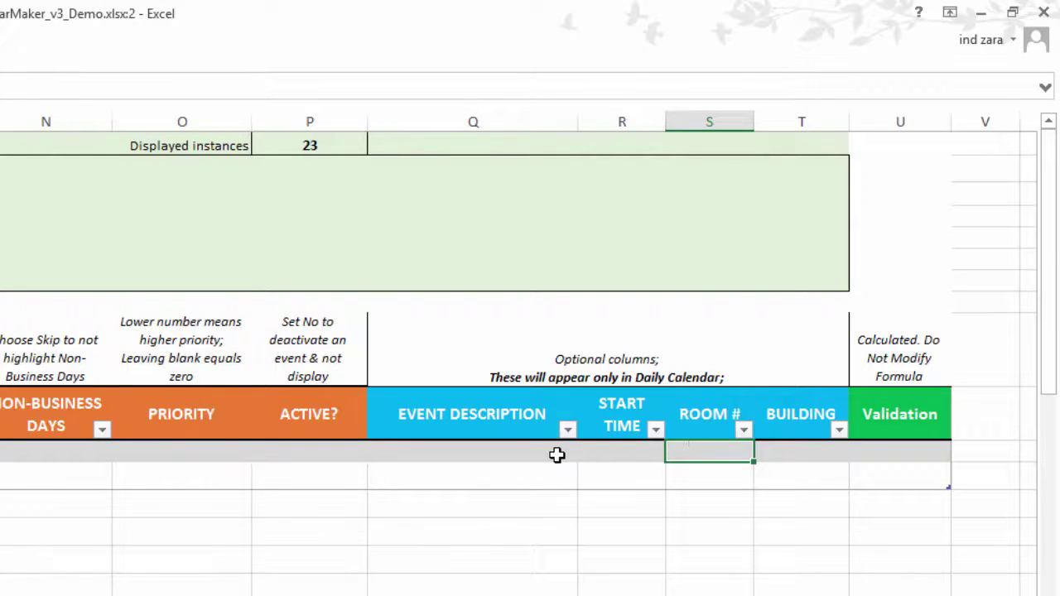
click(556, 455)
Describe the events as 'Event Description for Holidays' and 'Meeting Description'
text(Event D)
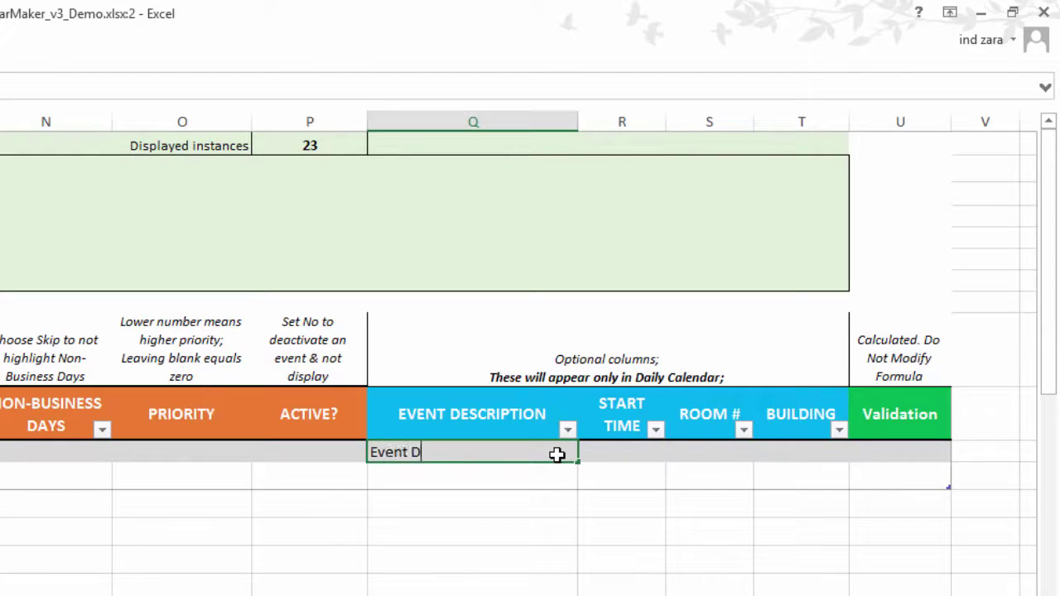
text(escription for)
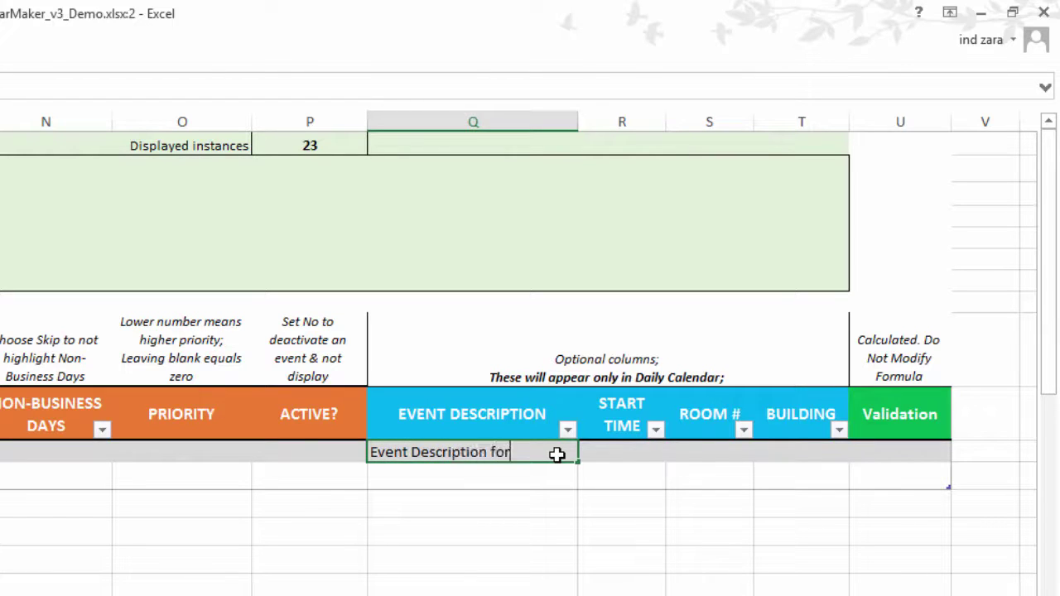
text( Holidays)
key(Return)
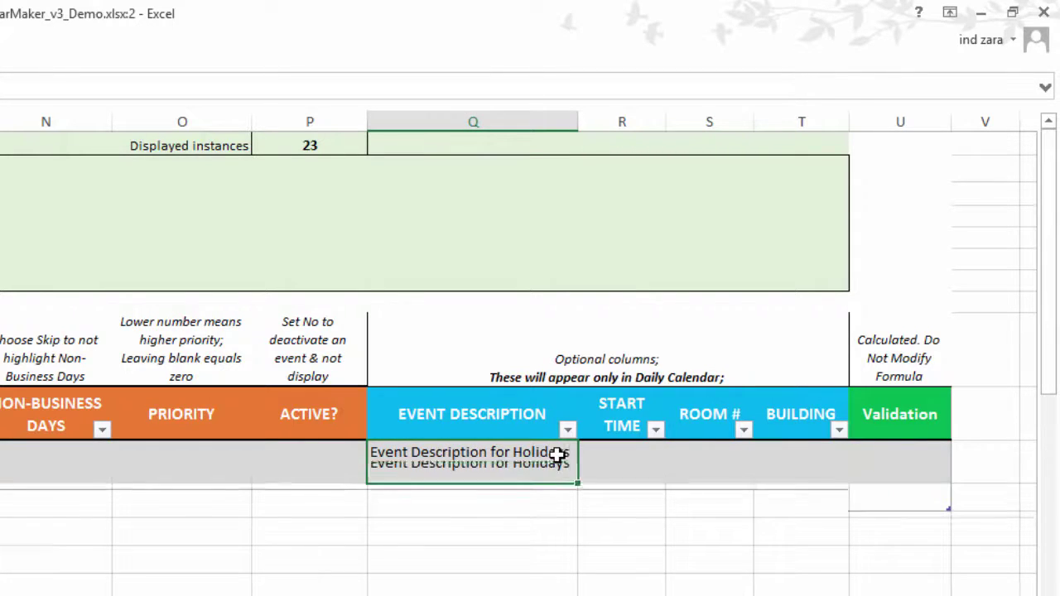
text(Meeting D)
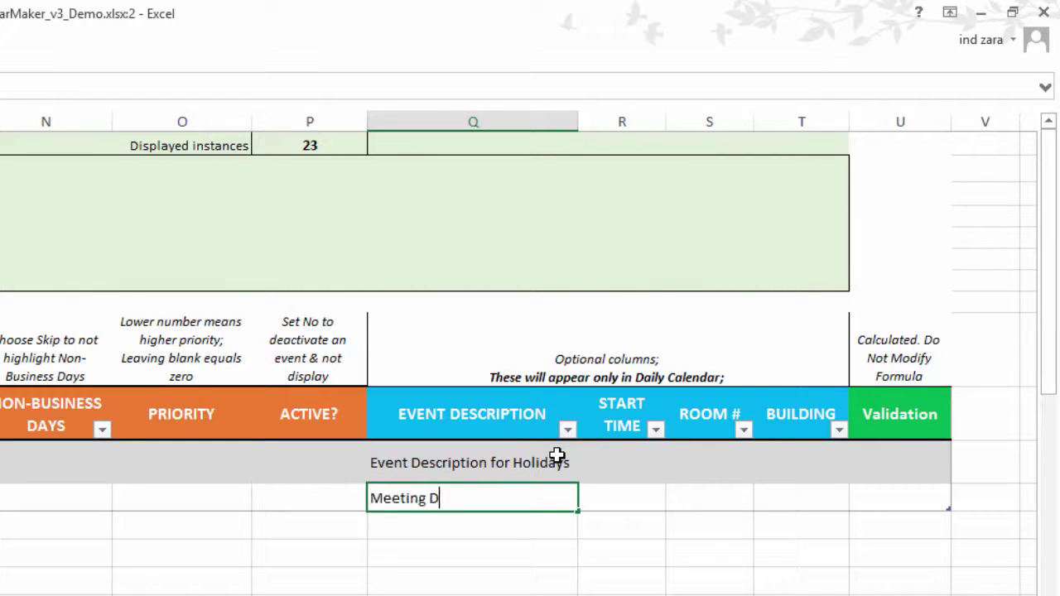
text(escription)
key(Tab)
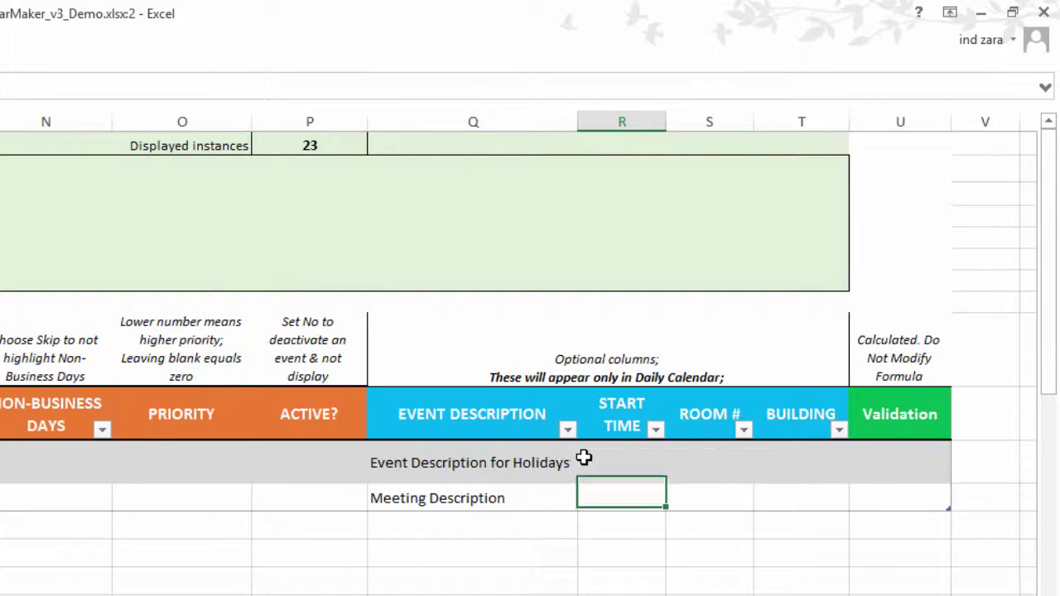
Give the holiday a 10:00 AM start time and the meeting 9:00 AM
click(584, 460)
text(10:00)
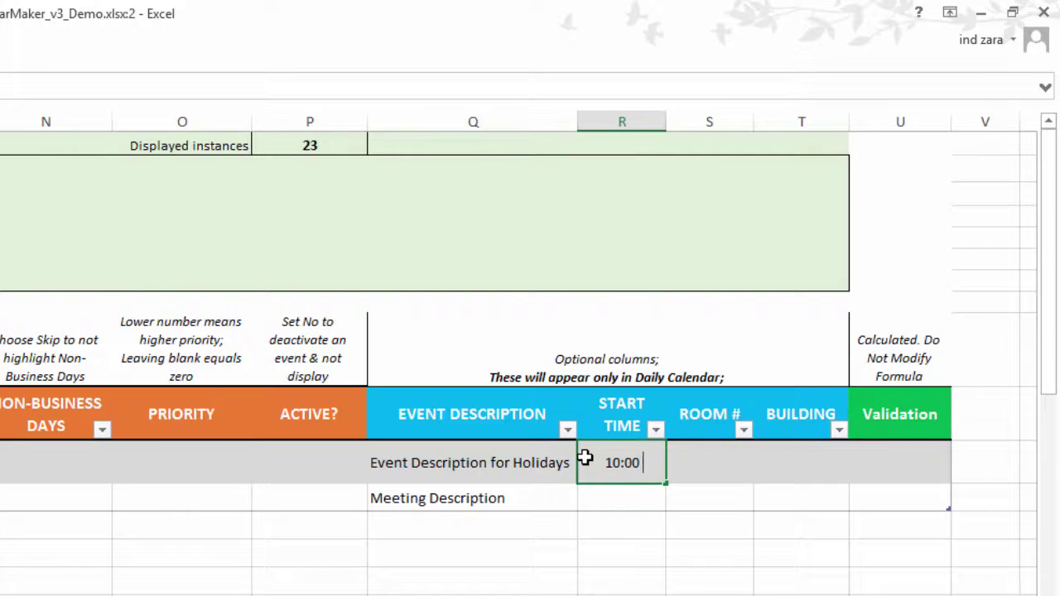
text( AM)
key(Return)
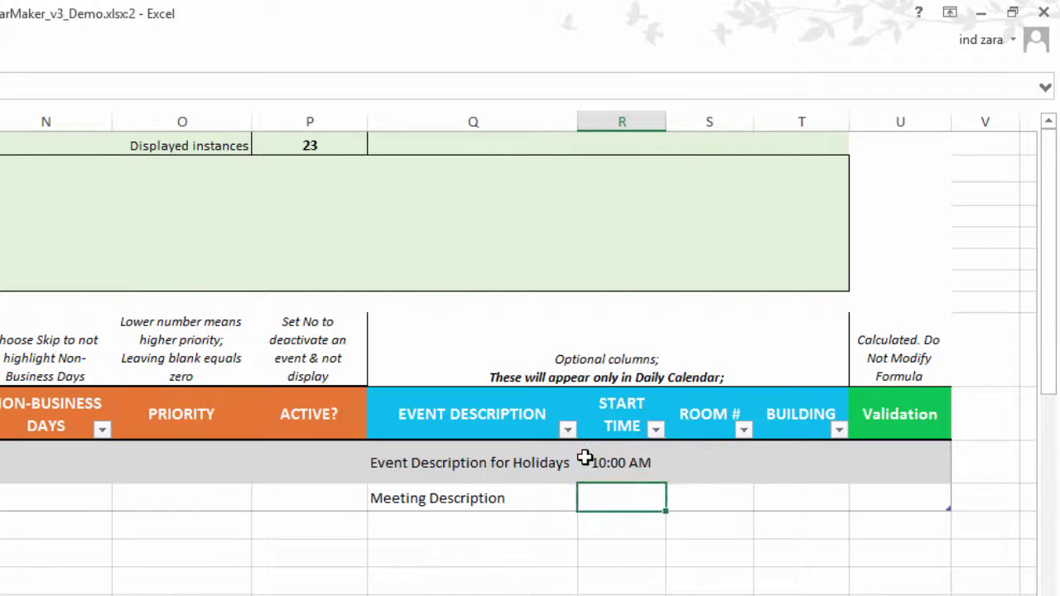
text(9:00 AM)
key(Tab)
Assign room 8N to the holiday event and room 9A to the meeting
click(725, 465)
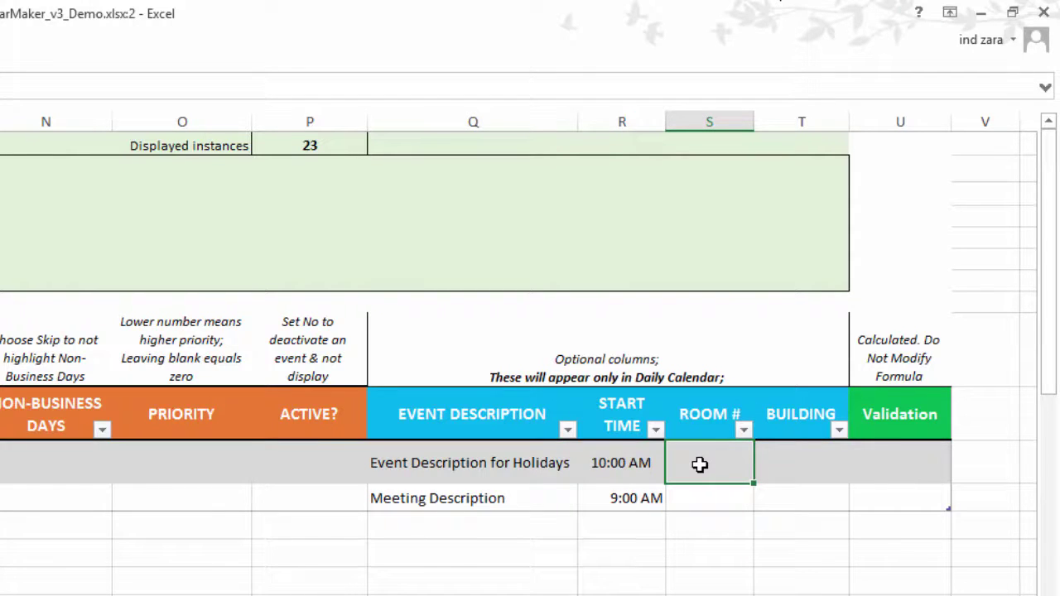
text(1N)
key(Return)
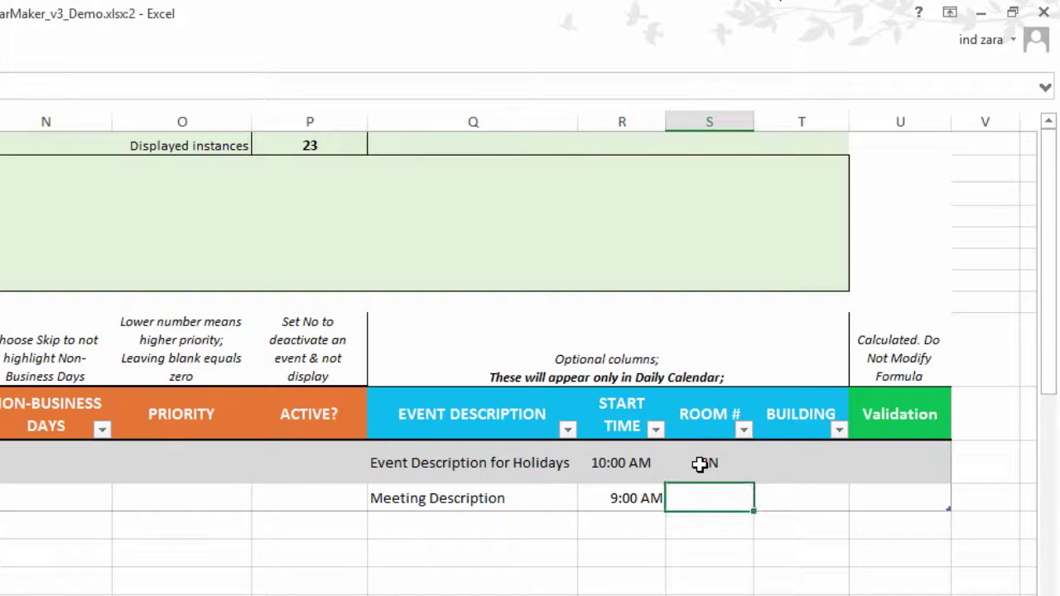
text(9A)
key(Tab)
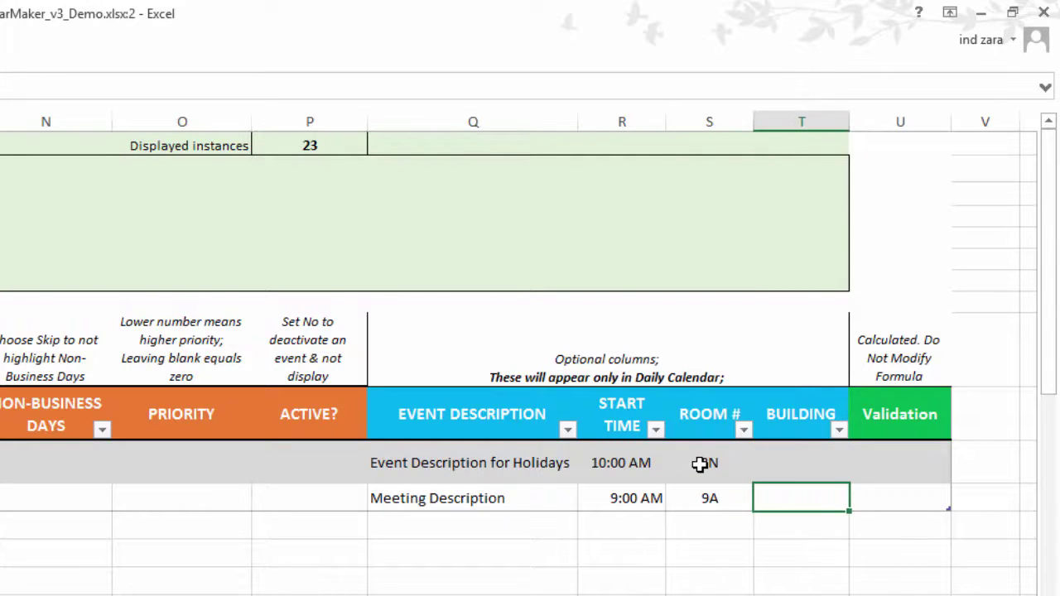
Set the holiday's building to Build 1 and the meeting's to Build 2
click(803, 456)
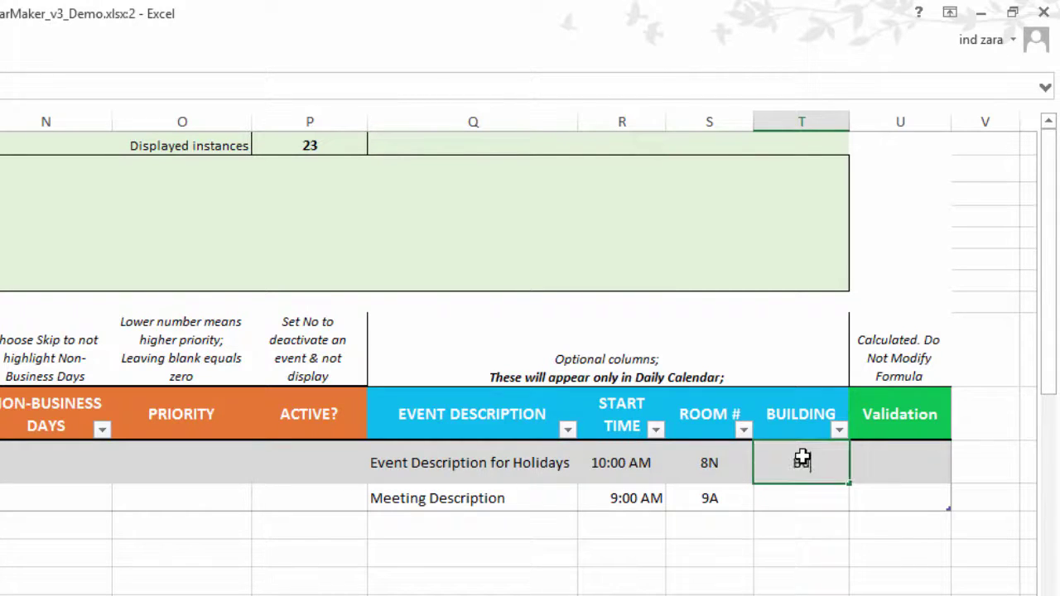
text(Build 1)
key(Return)
text(Build)
text( 2)
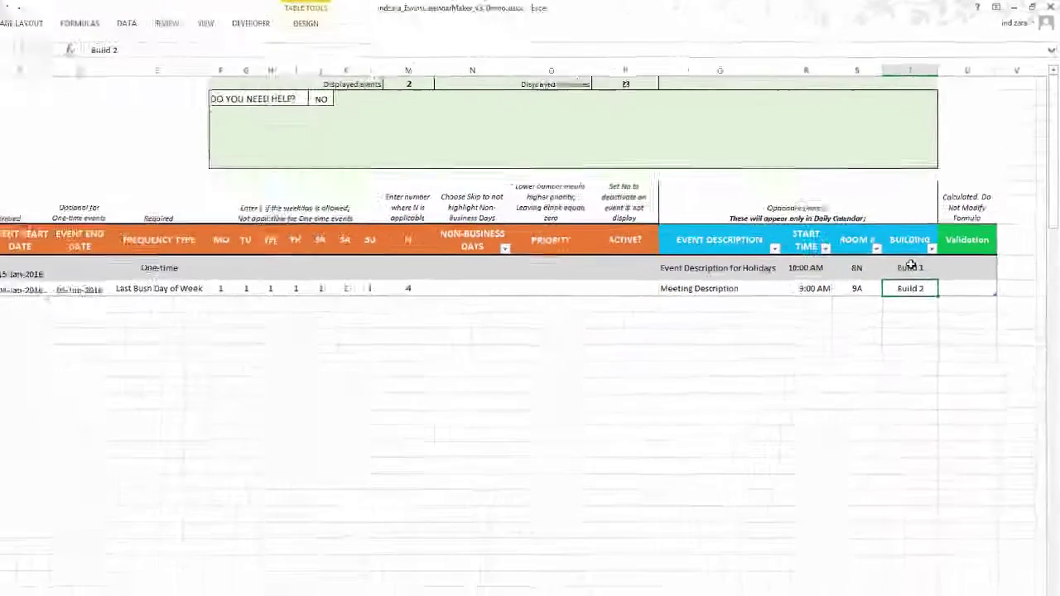
key(Return)
click(497, 576)
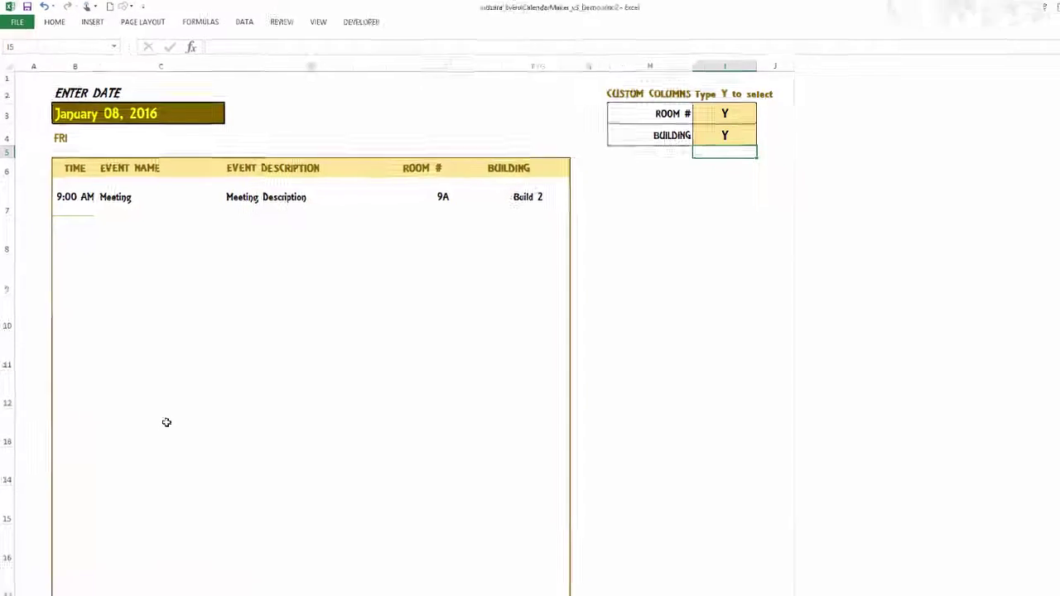
scroll(150, 239, down, 2)
scroll(147, 298, down, 4)
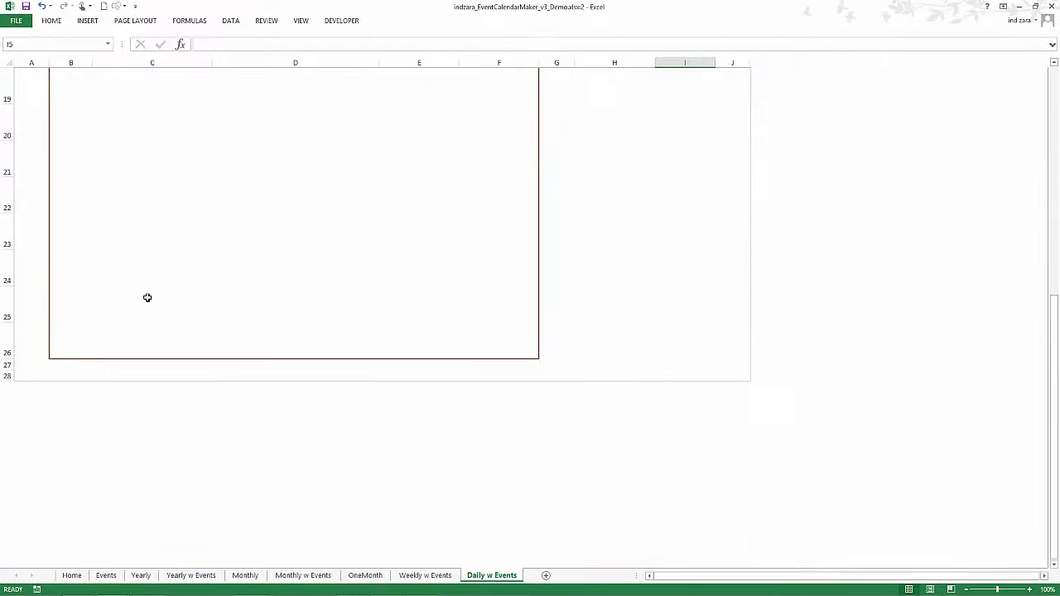
scroll(147, 299, up, 4)
scroll(150, 266, up, 2)
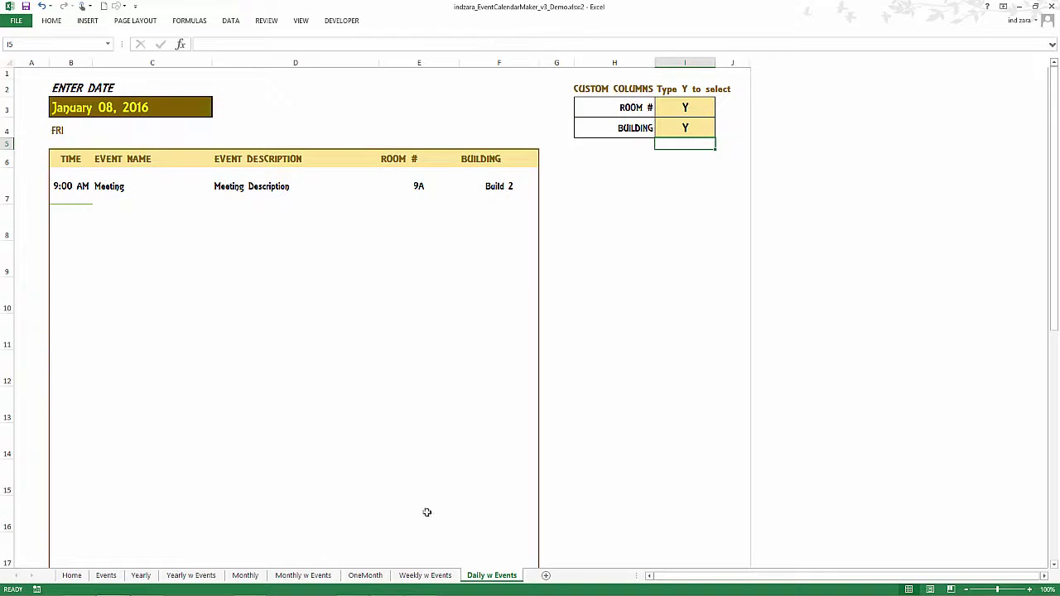
click(425, 575)
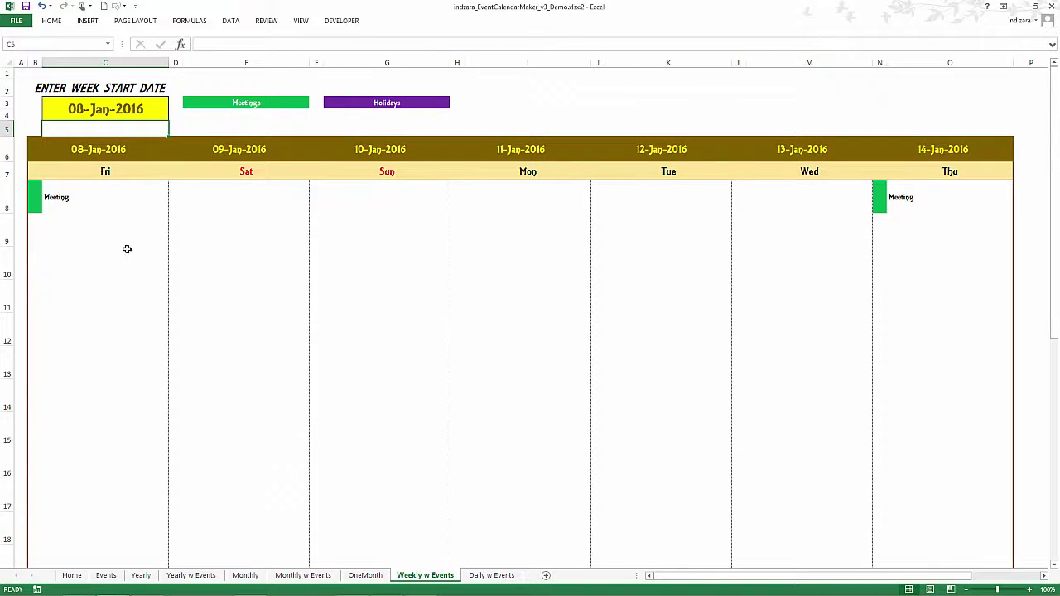
click(473, 575)
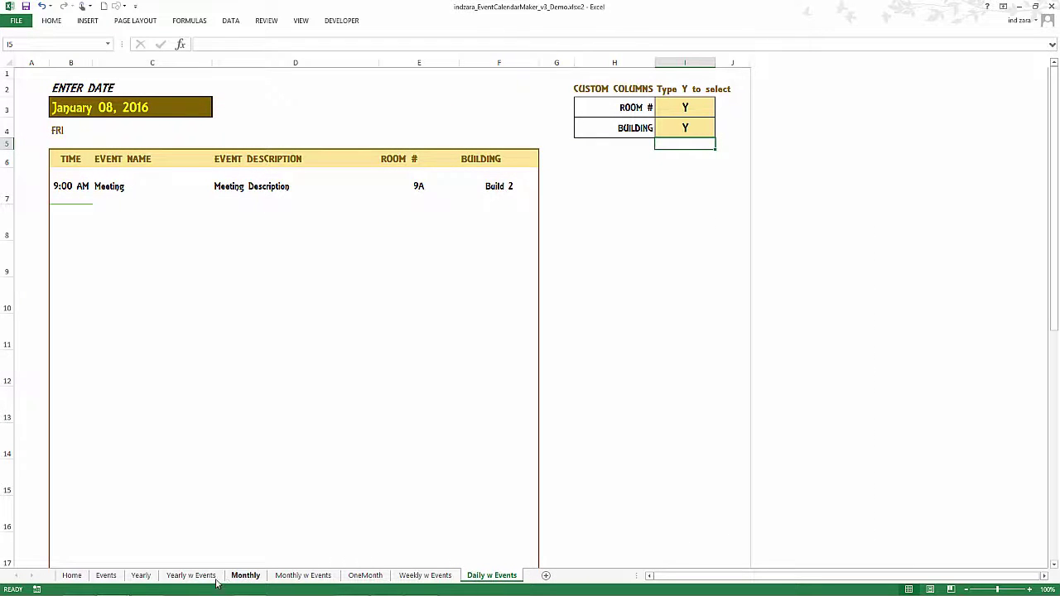
Show the Yearly sheet, then look over its print preview and export options
click(148, 576)
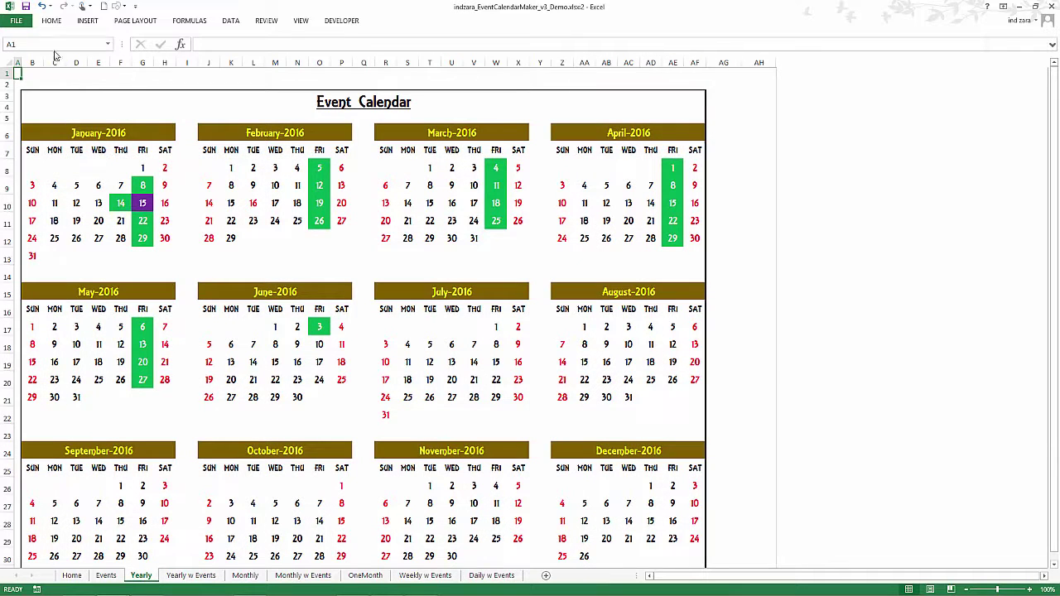
click(18, 20)
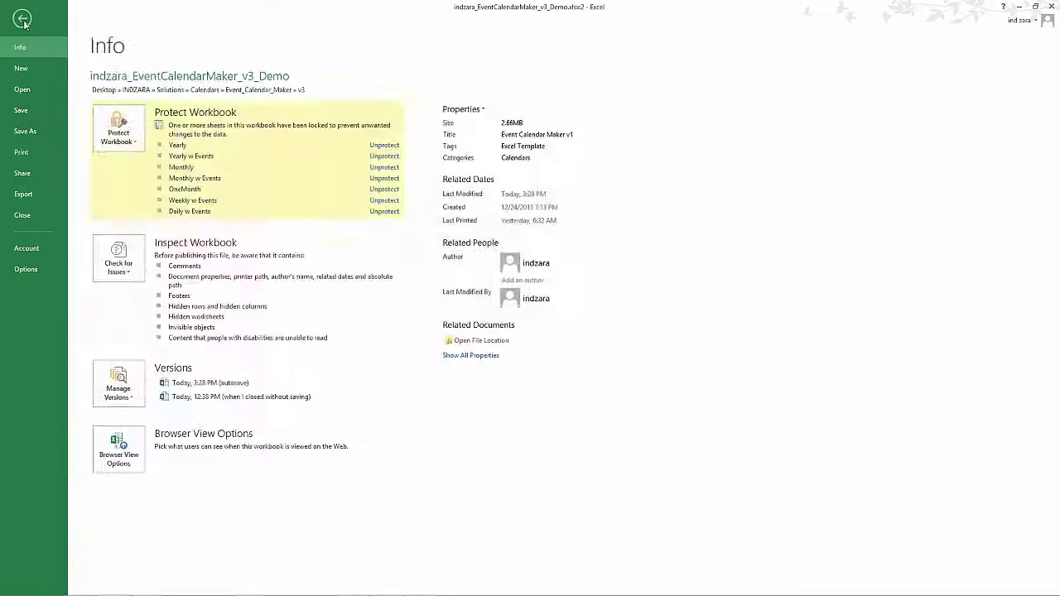
click(25, 159)
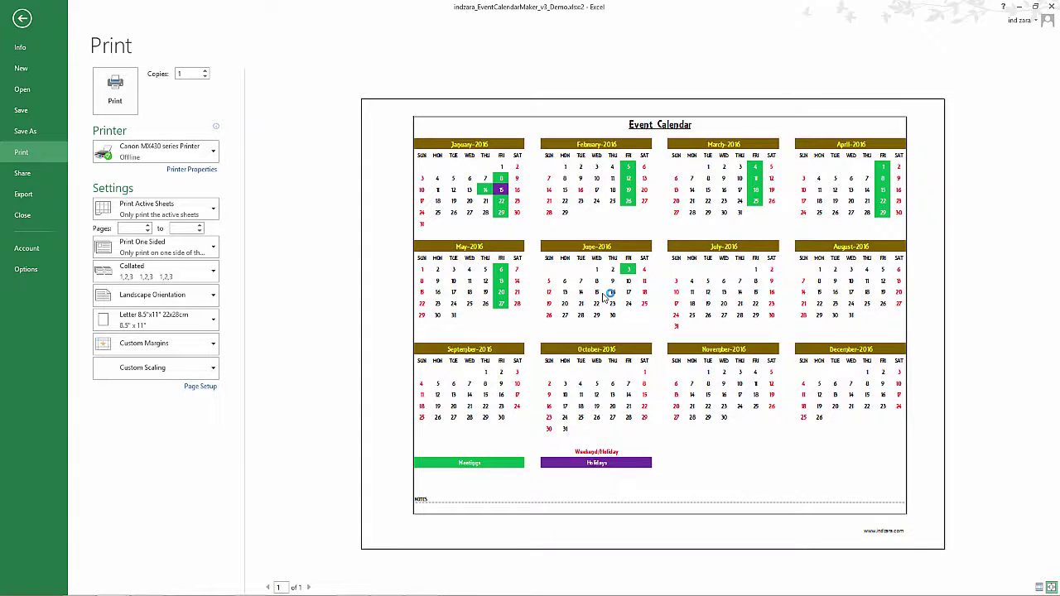
click(42, 197)
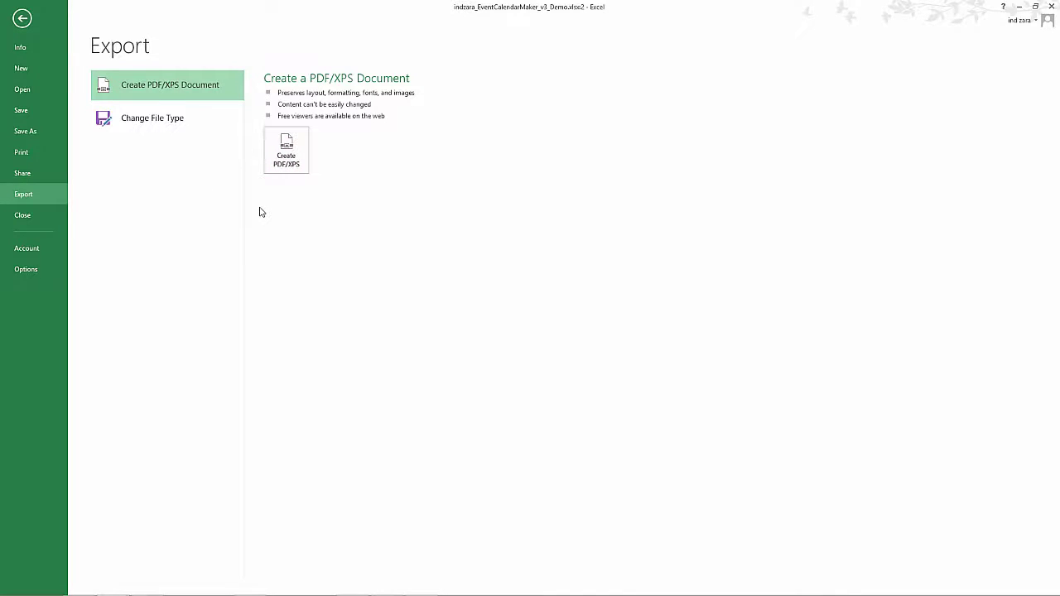
key(Escape)
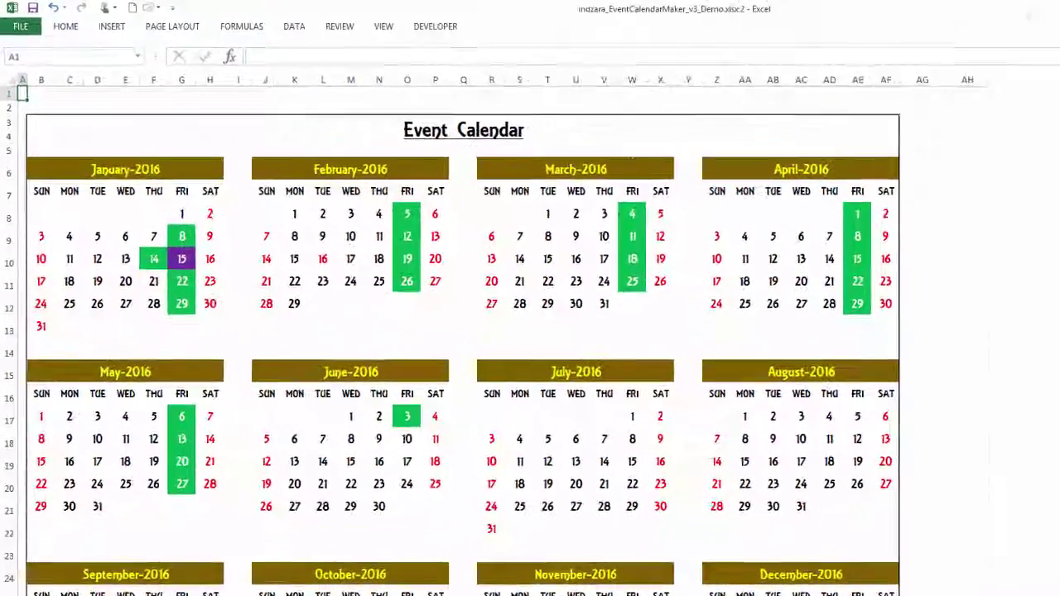
Switch back to the Home sheet with the 2016 calendar settings and event types
click(71, 575)
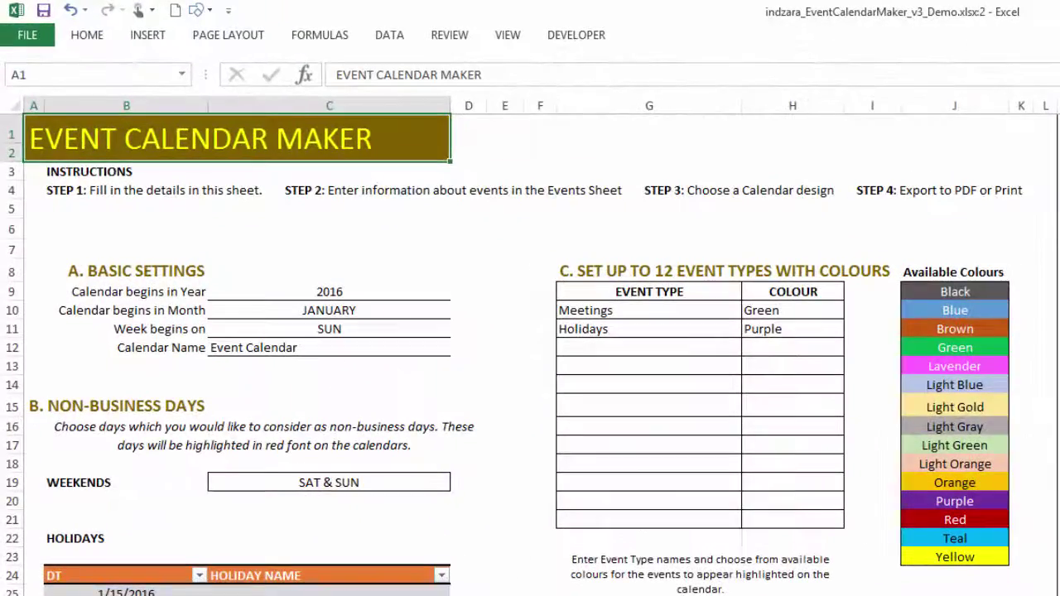